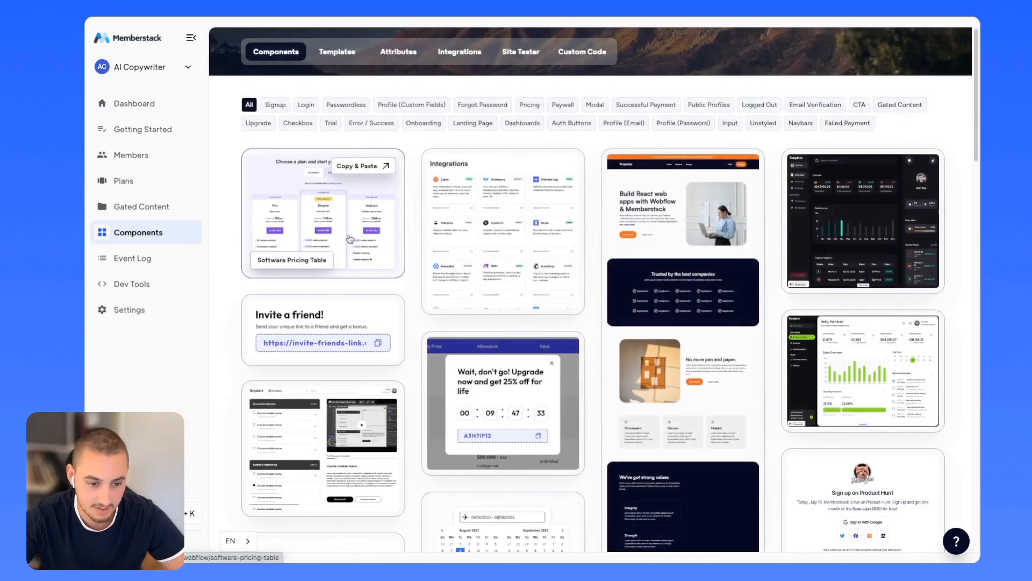
Browse Memberstack's component library and show the AI Copywriter app's Custom Code scripts.
{"action": "scroll", "coordinate": [279, 161], "scroll_direction": "down", "scroll_amount": 2}
{"action": "scroll", "coordinate": [437, 300], "scroll_direction": "up", "scroll_amount": 2}
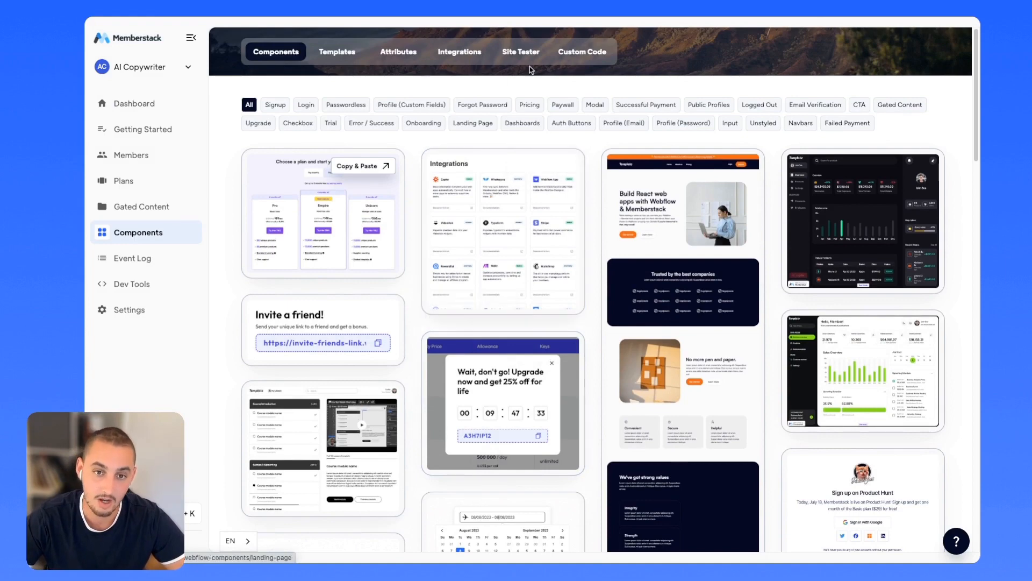
{"action": "left_click", "coordinate": [585, 54]}
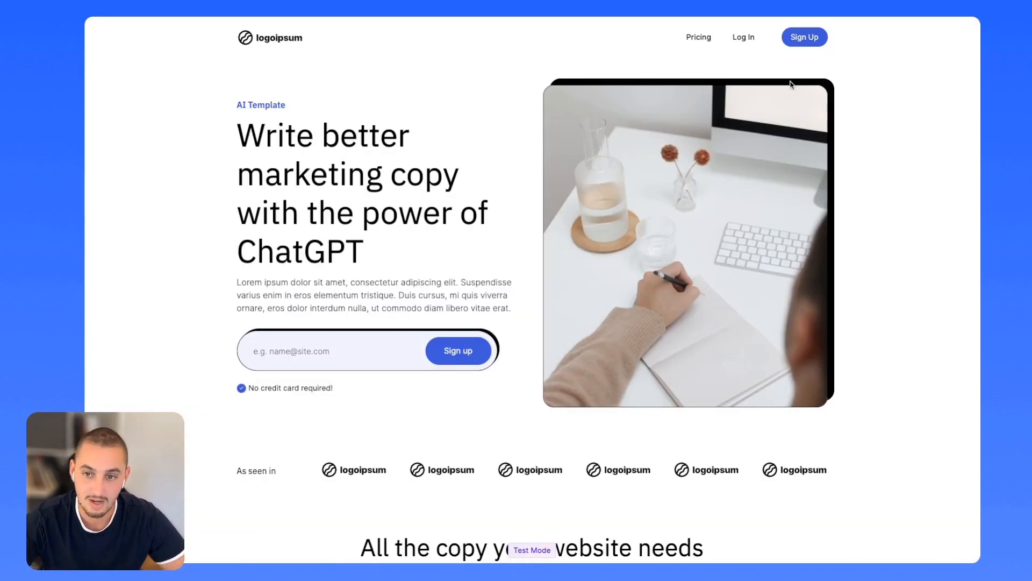
Start a new AI Copywriter account, entering a test e-mail address and a password.
{"action": "left_click", "coordinate": [804, 37]}
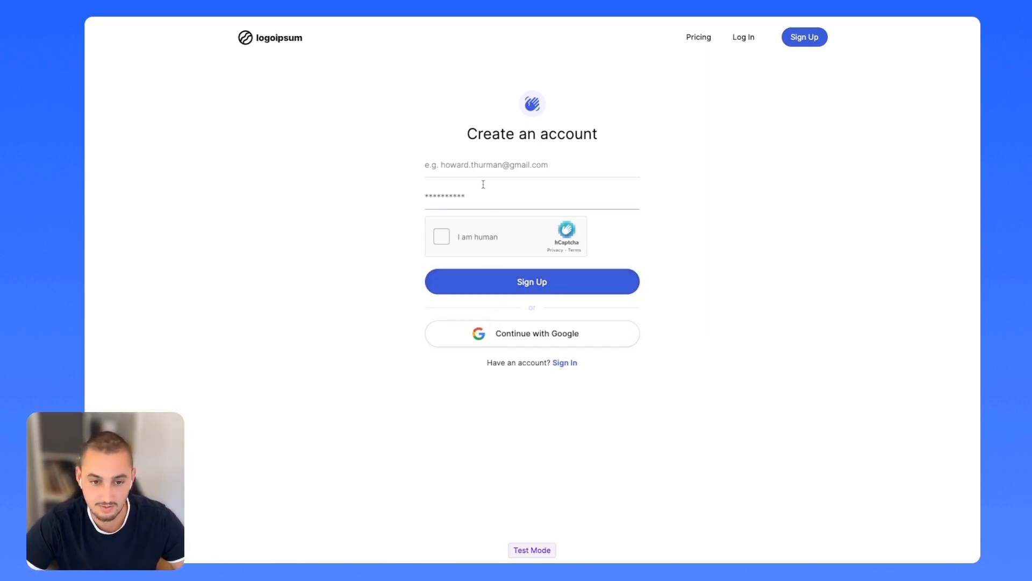
{"action": "left_click", "coordinate": [476, 168]}
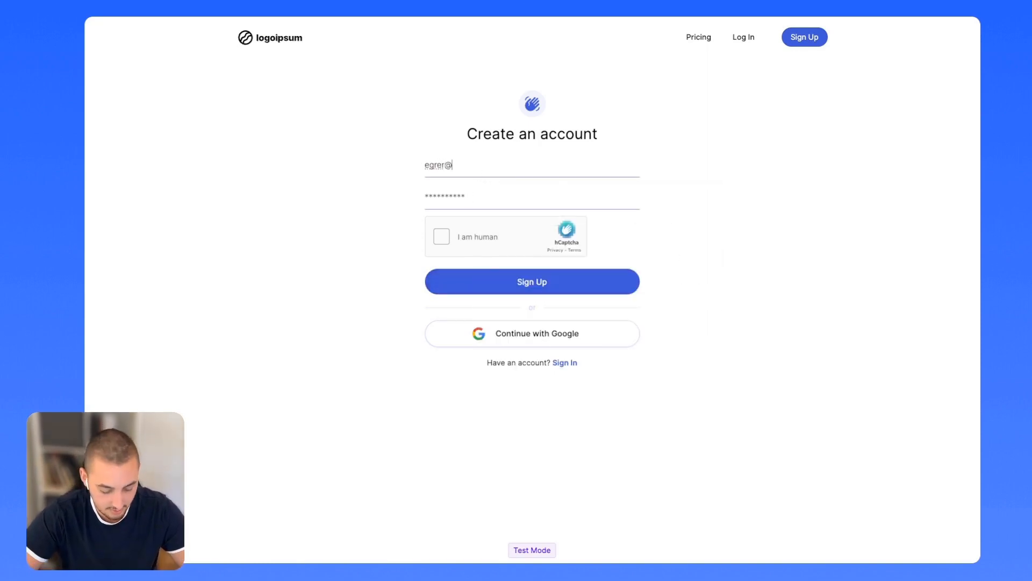
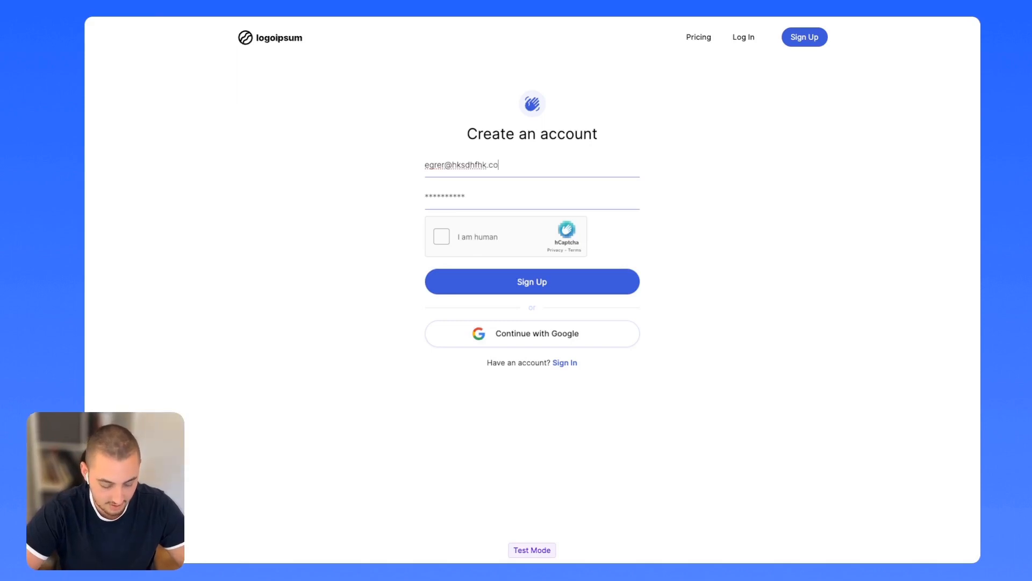
{"action": "key", "text": "Tab"}
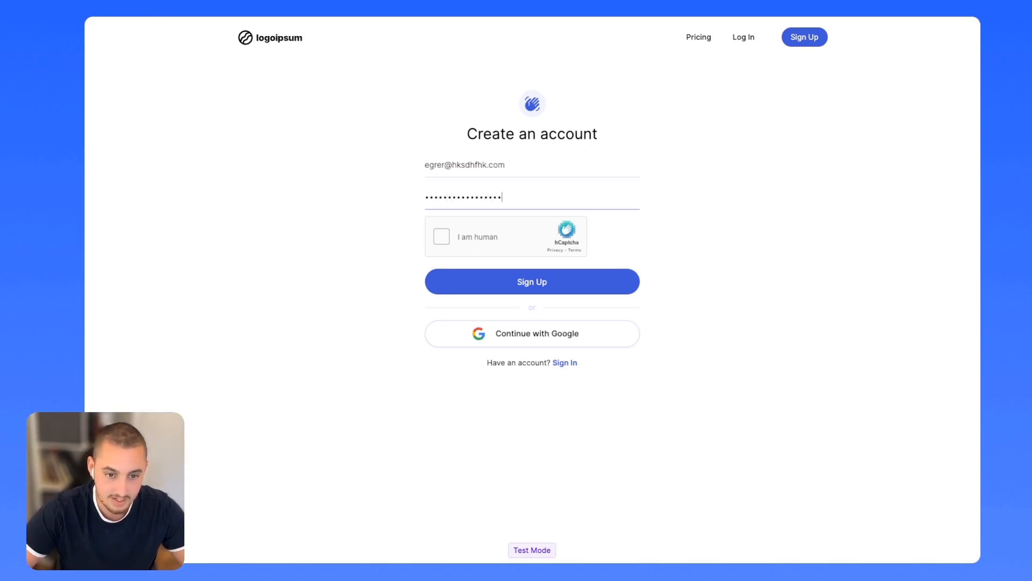
Solve the hCaptcha car-image challenge and submit the signup form.
{"action": "left_click", "coordinate": [441, 236]}
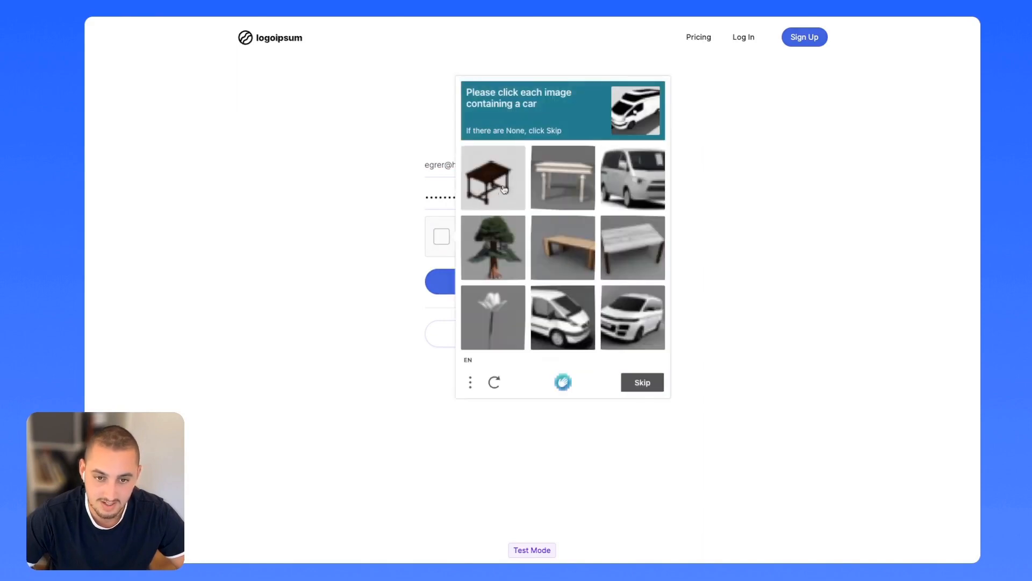
{"action": "left_click", "coordinate": [633, 178]}
{"action": "left_click", "coordinate": [563, 317]}
{"action": "left_click", "coordinate": [633, 317]}
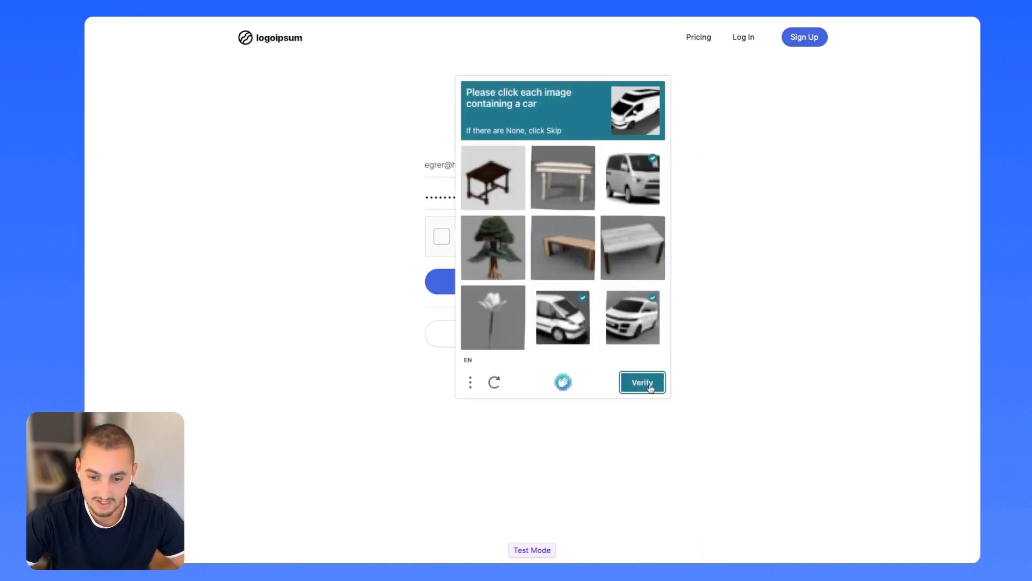
{"action": "left_click", "coordinate": [643, 382]}
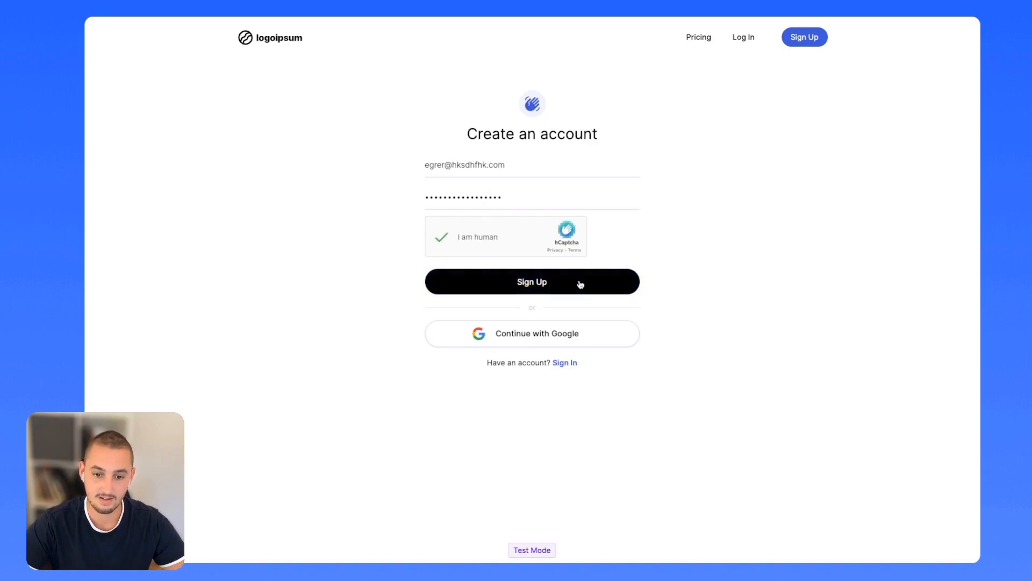
{"action": "left_click", "coordinate": [580, 284]}
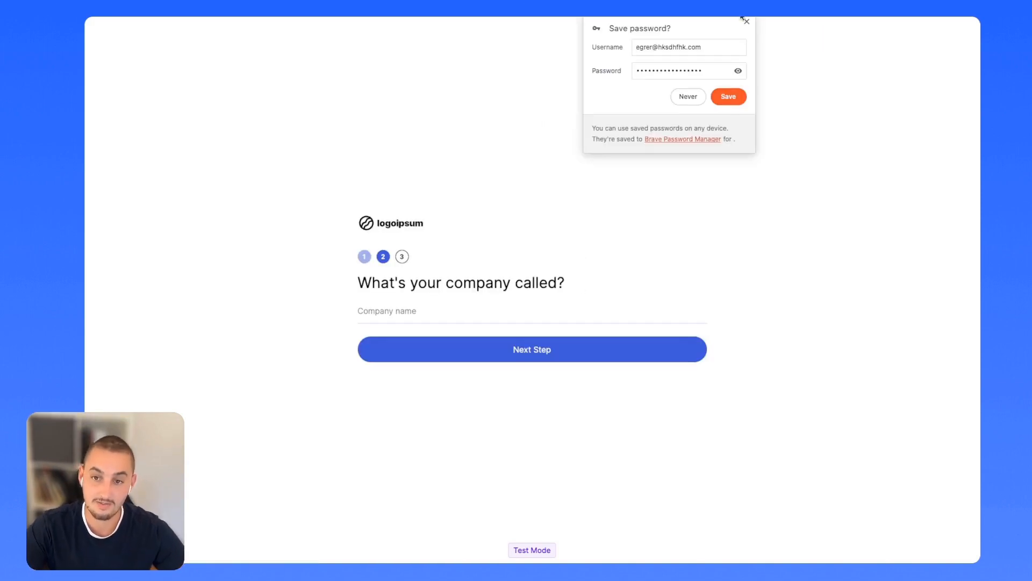
Dismiss the save-password prompt, enter company name Memberstack, choose the Content niche, and complete onboarding.
{"action": "left_click", "coordinate": [745, 21]}
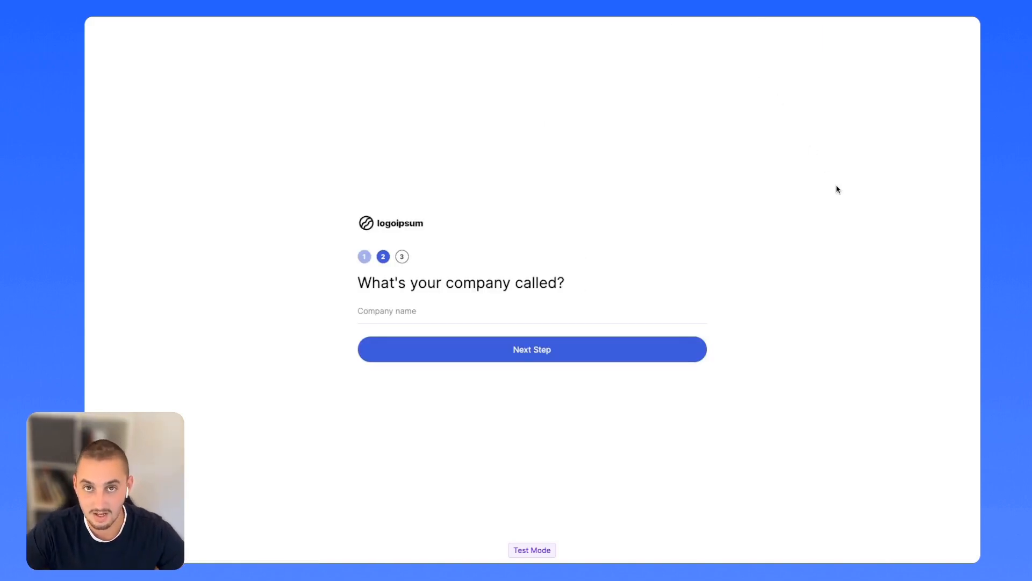
{"action": "left_click", "coordinate": [483, 309]}
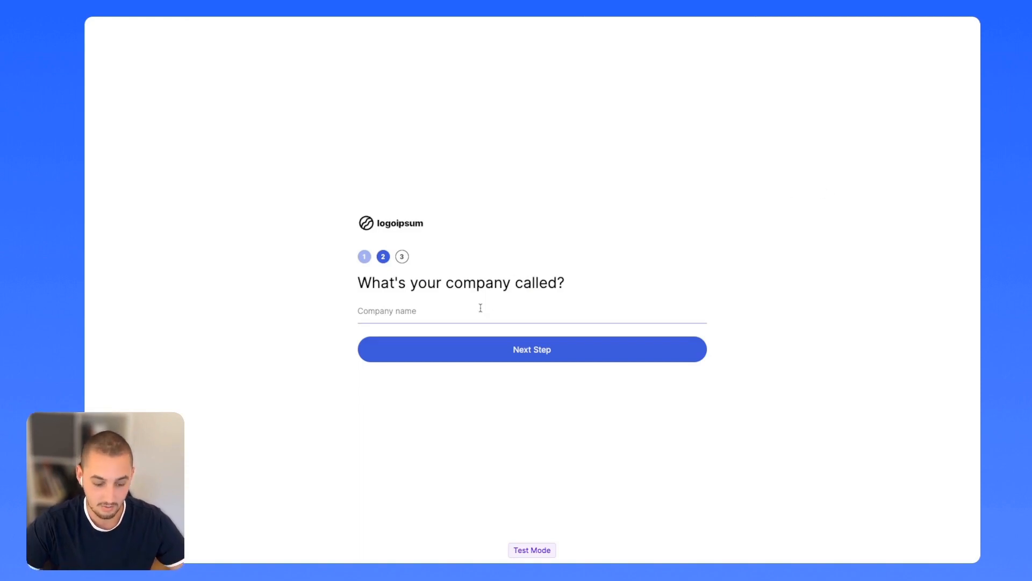
{"action": "type", "text": "Memberstack"}
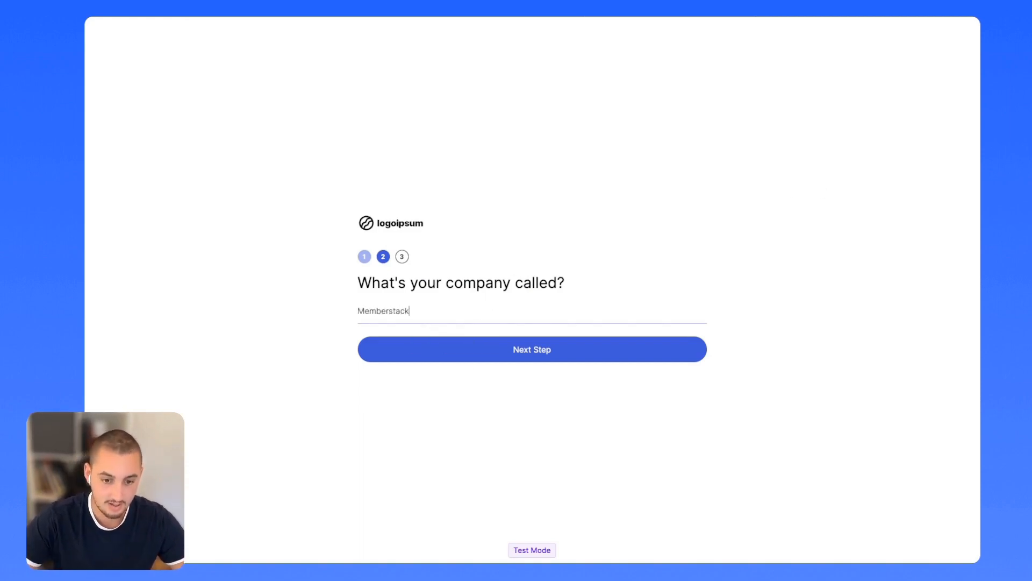
{"action": "key", "text": "Return"}
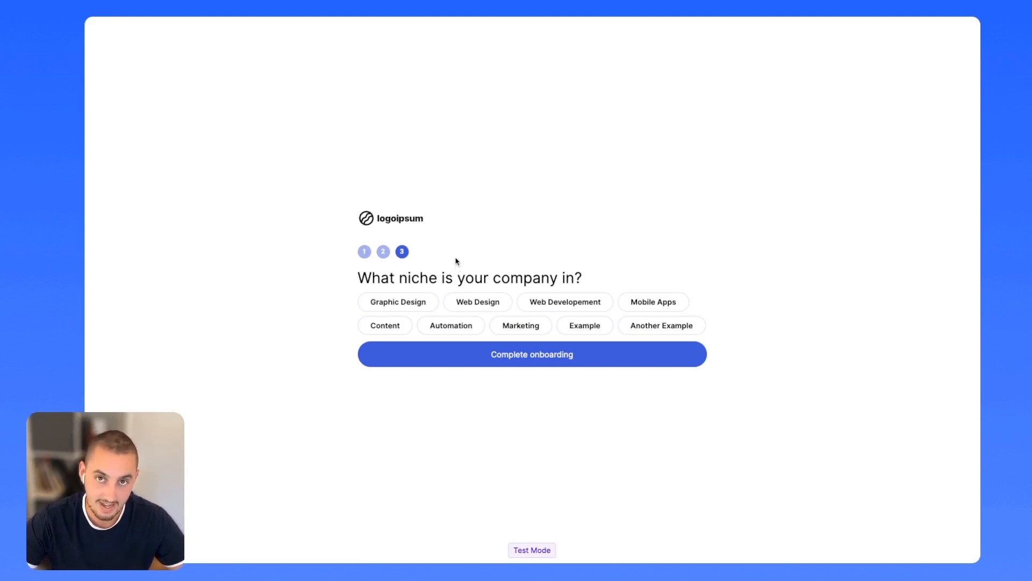
{"action": "left_click", "coordinate": [395, 323]}
{"action": "left_click", "coordinate": [451, 350]}
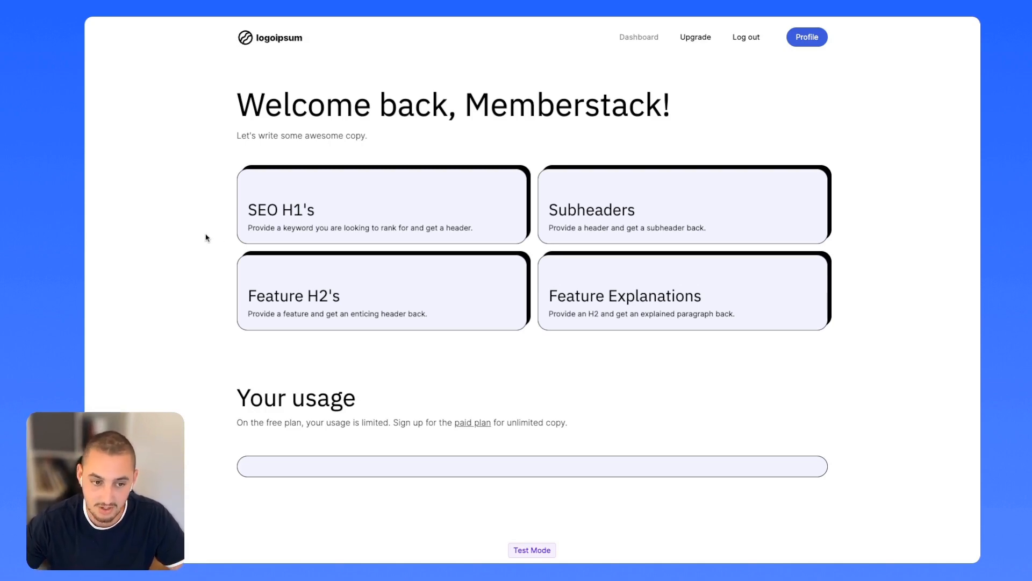
Generate an SEO H1 headline for the keyword Members, then return to the dashboard.
{"action": "left_click", "coordinate": [319, 204]}
{"action": "left_click", "coordinate": [265, 163]}
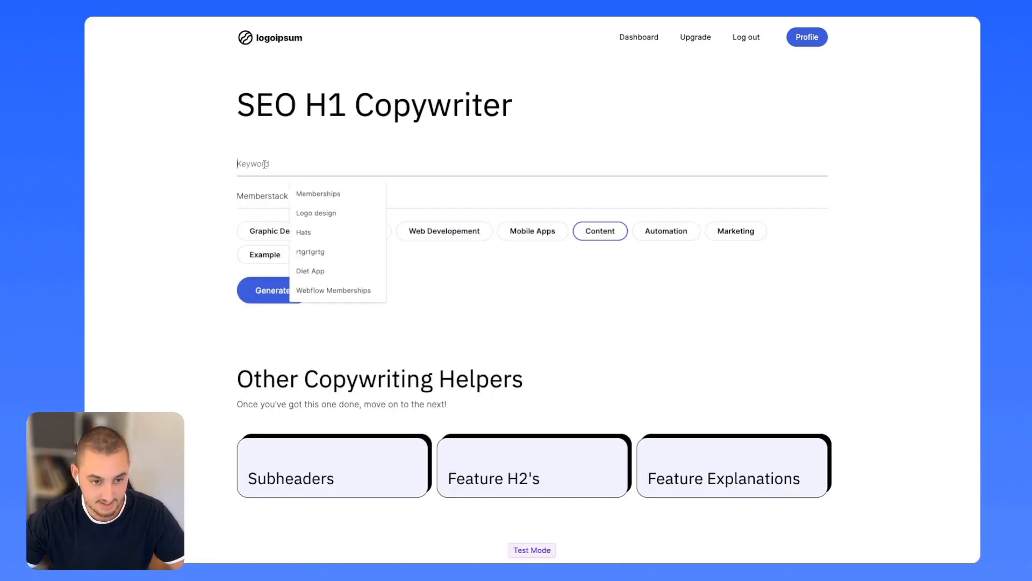
{"action": "type", "text": "Members"}
{"action": "left_click", "coordinate": [179, 273]}
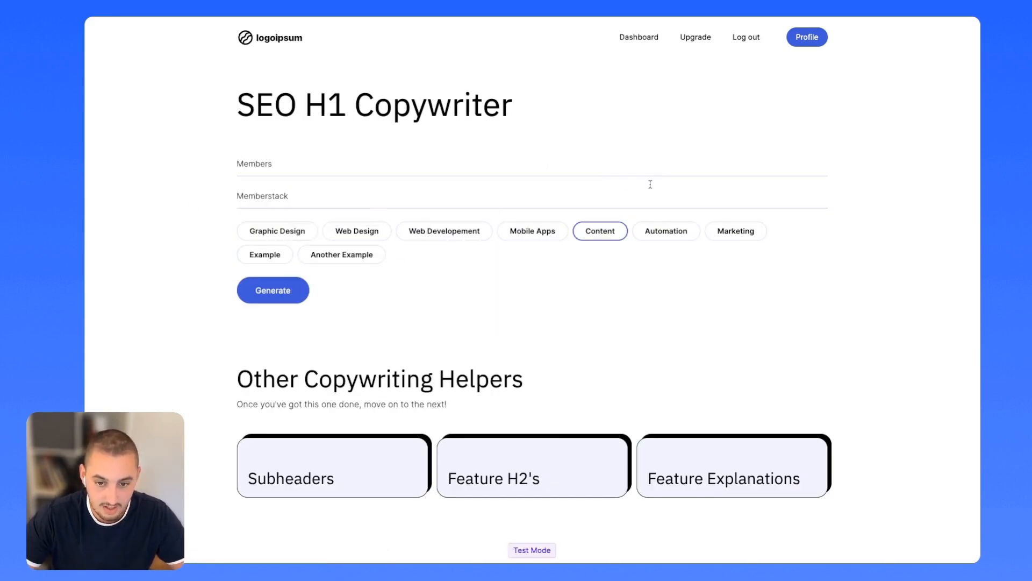
{"action": "left_click", "coordinate": [471, 205]}
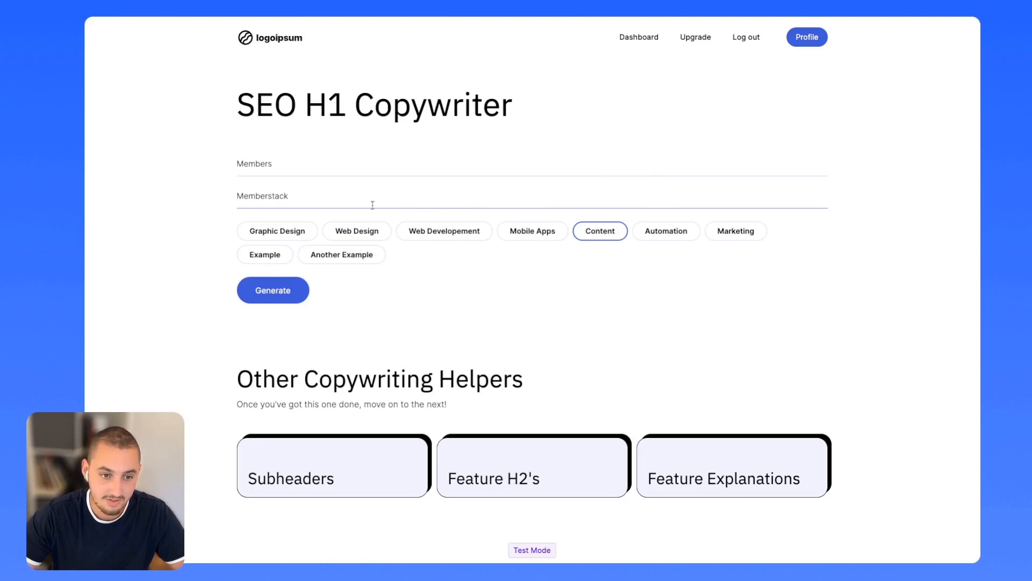
{"action": "left_click", "coordinate": [276, 291]}
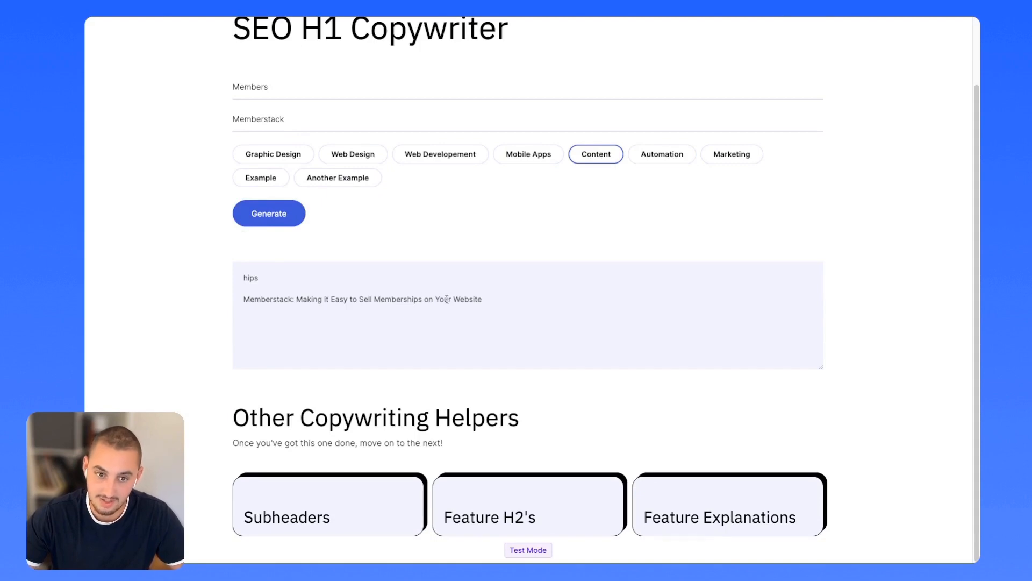
{"action": "scroll", "coordinate": [416, 154], "scroll_direction": "up", "scroll_amount": 3}
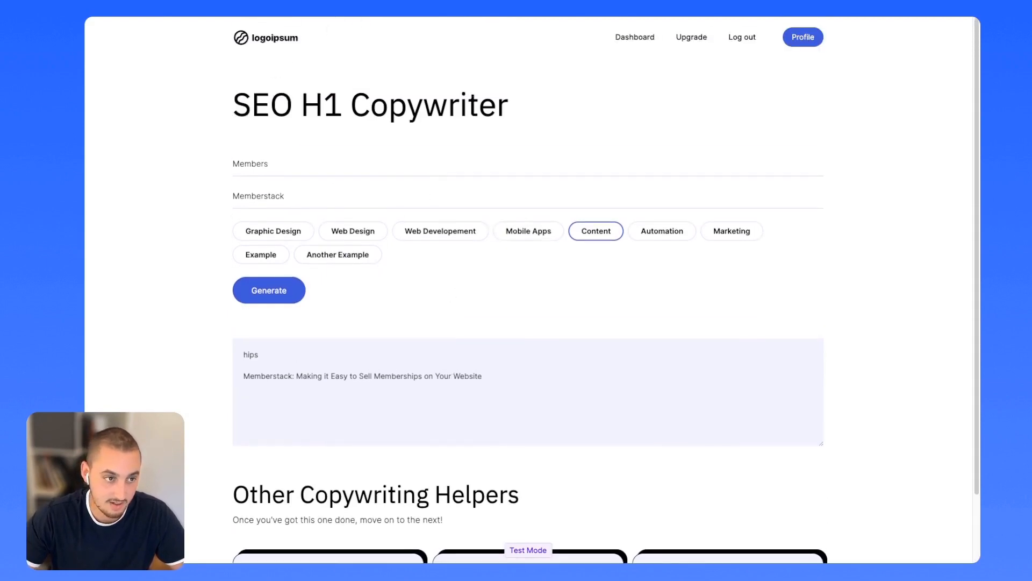
{"action": "key", "text": "alt+Left"}
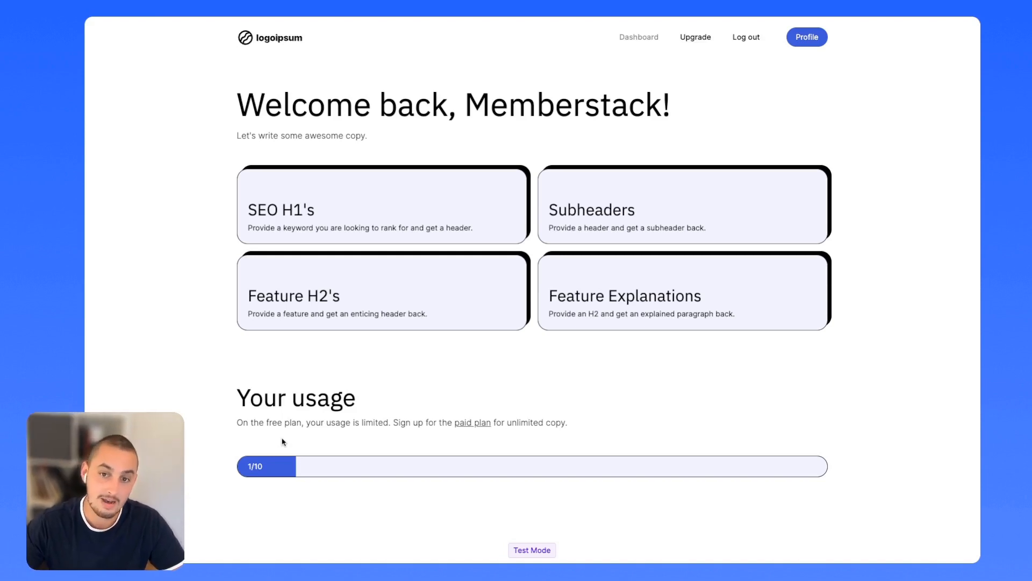
Subscribe to the $9.00/month Unlimited plan using the saved Stripe test card and its CVC.
{"action": "left_click", "coordinate": [699, 38]}
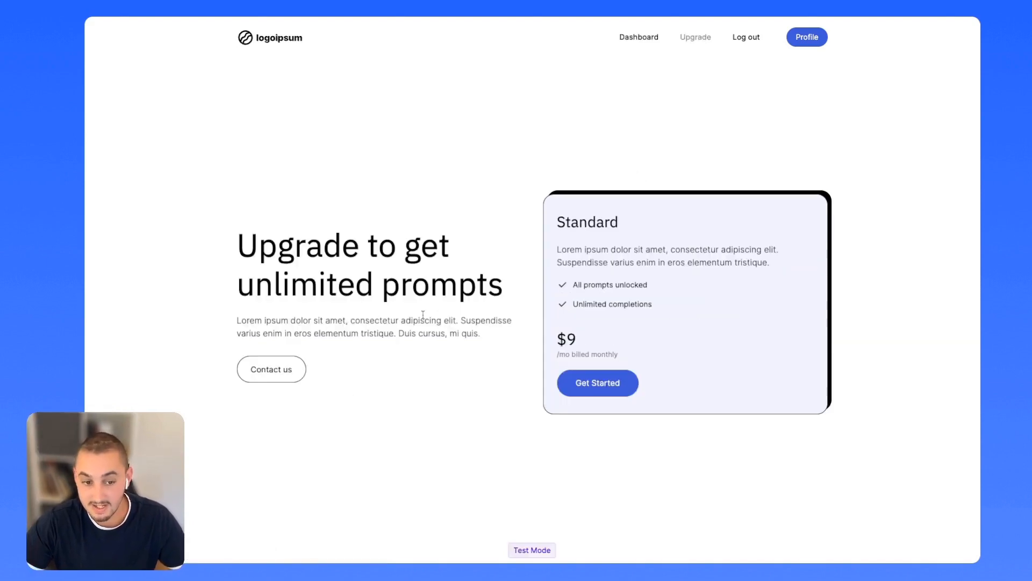
{"action": "left_click", "coordinate": [570, 383]}
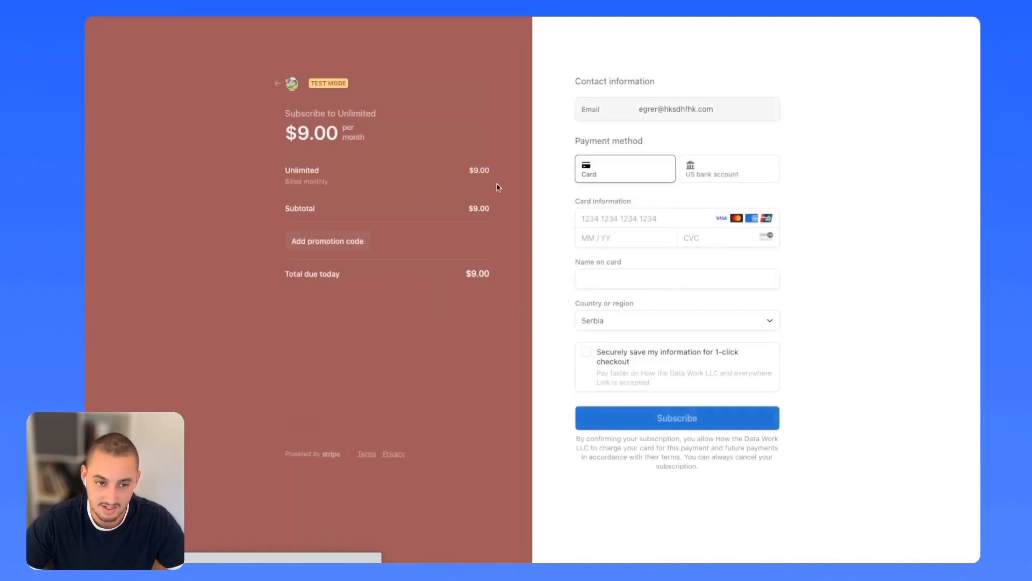
{"action": "left_click", "coordinate": [649, 220]}
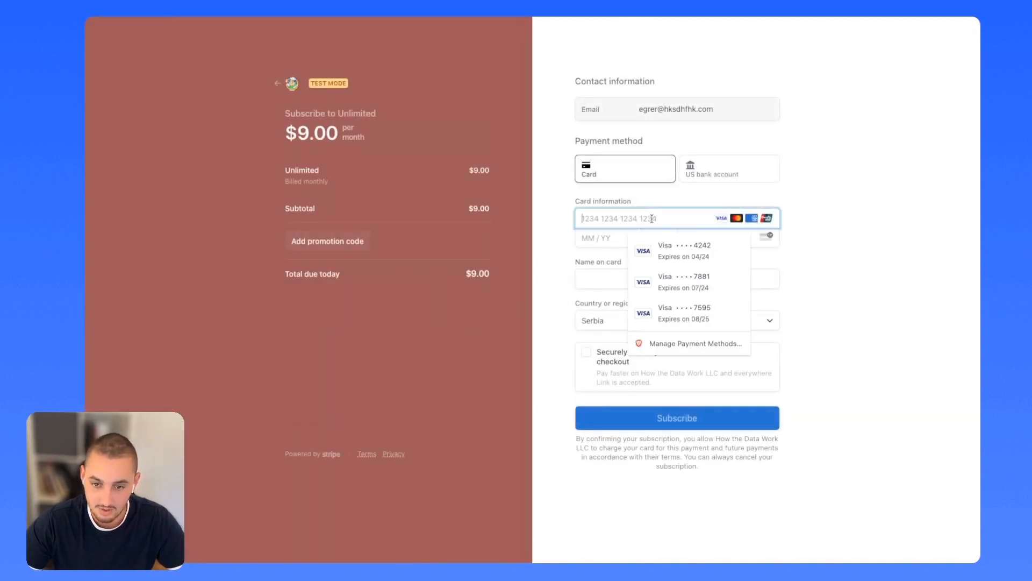
{"action": "left_click", "coordinate": [704, 247]}
{"action": "type", "text": "424"}
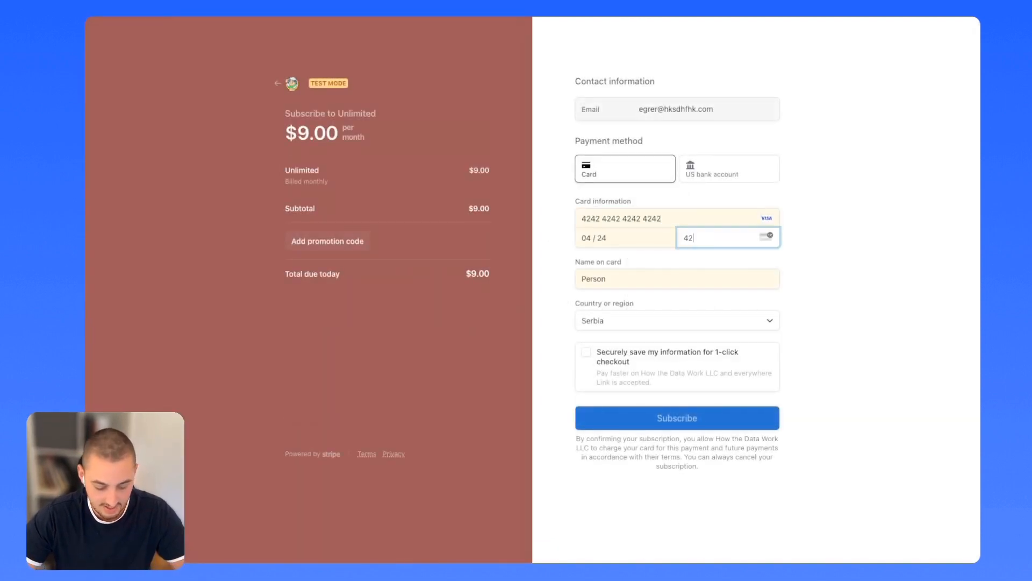
{"action": "left_click", "coordinate": [664, 422]}
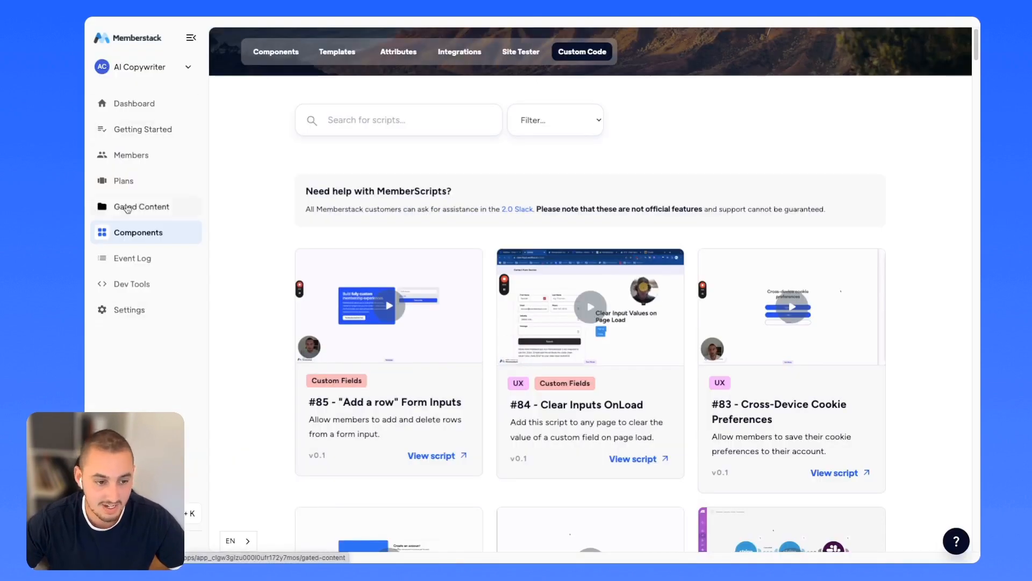
Expand the Install Memberstack Script instructions and copy the header code snippet.
{"action": "left_click", "coordinate": [134, 158]}
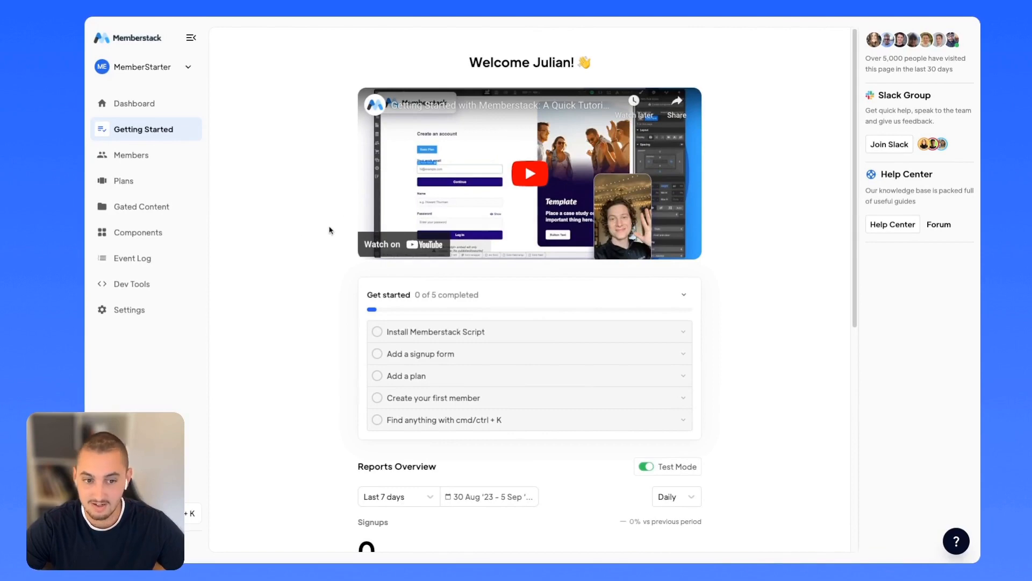
{"action": "left_click", "coordinate": [444, 332]}
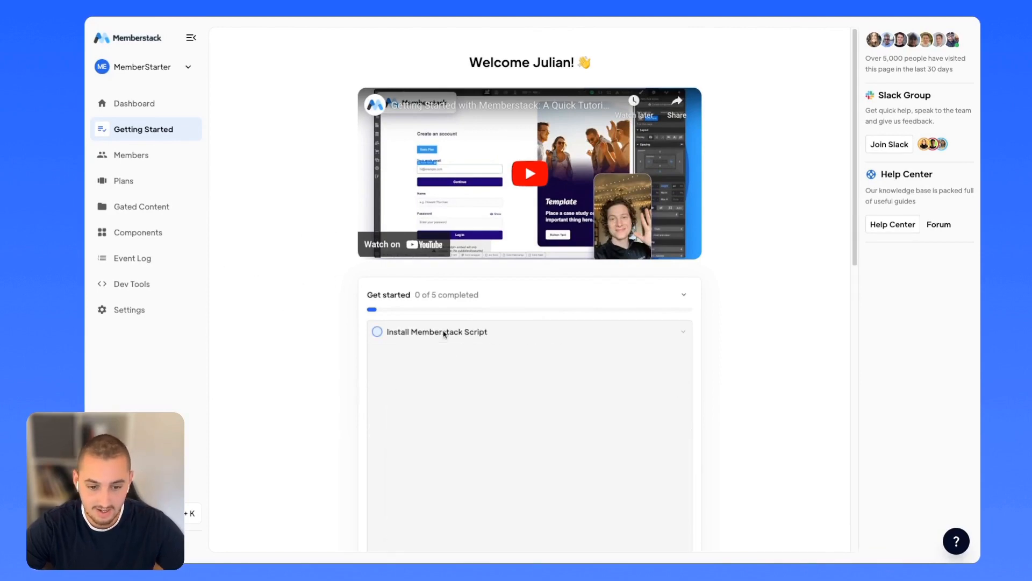
{"action": "scroll", "coordinate": [667, 349], "scroll_direction": "down", "scroll_amount": 1}
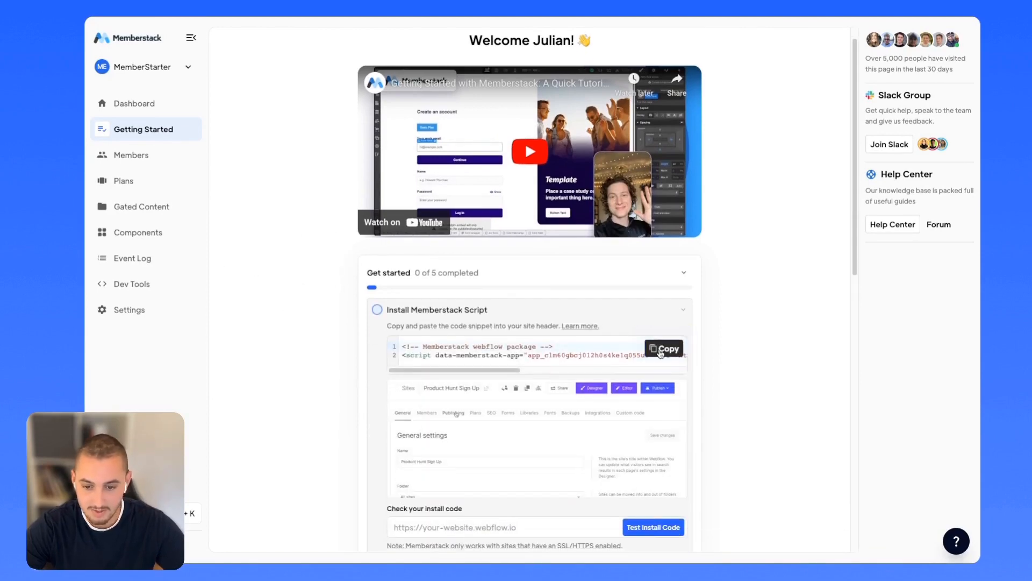
{"action": "left_click", "coordinate": [666, 345]}
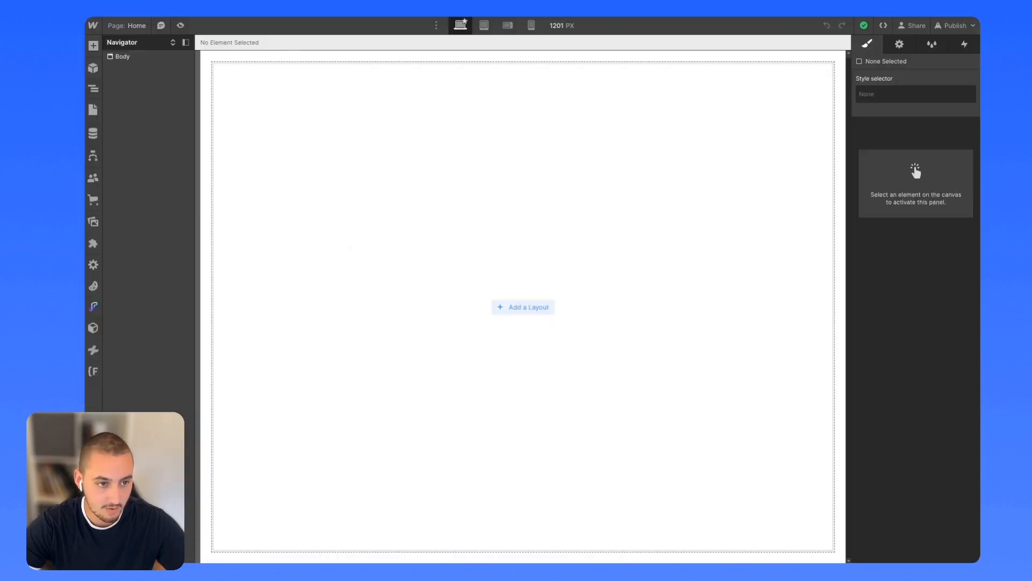
{"action": "left_click", "coordinate": [92, 25]}
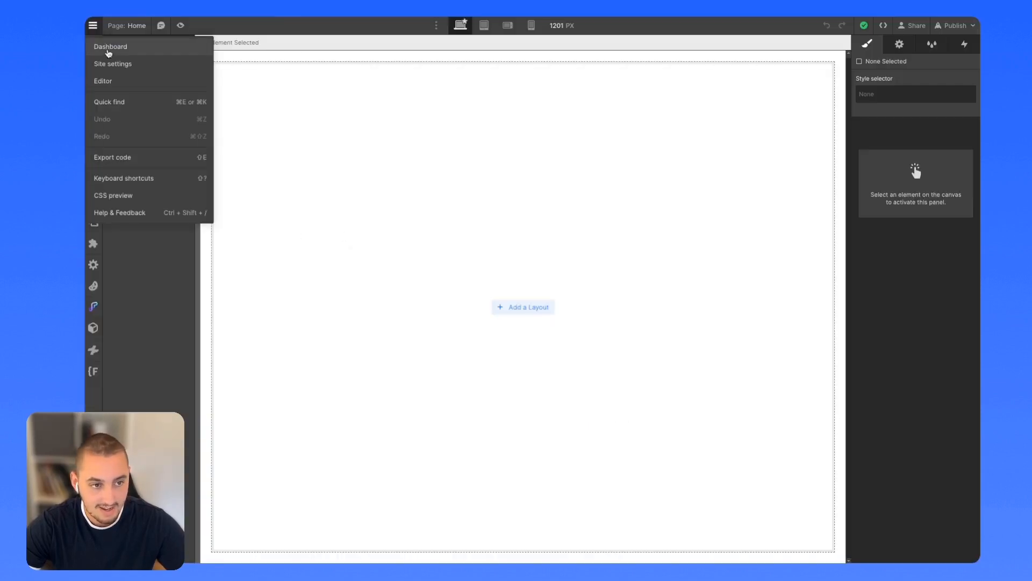
Paste the Memberstack script into the MemberStarter site's Head code and save the settings.
{"action": "left_click", "coordinate": [108, 64]}
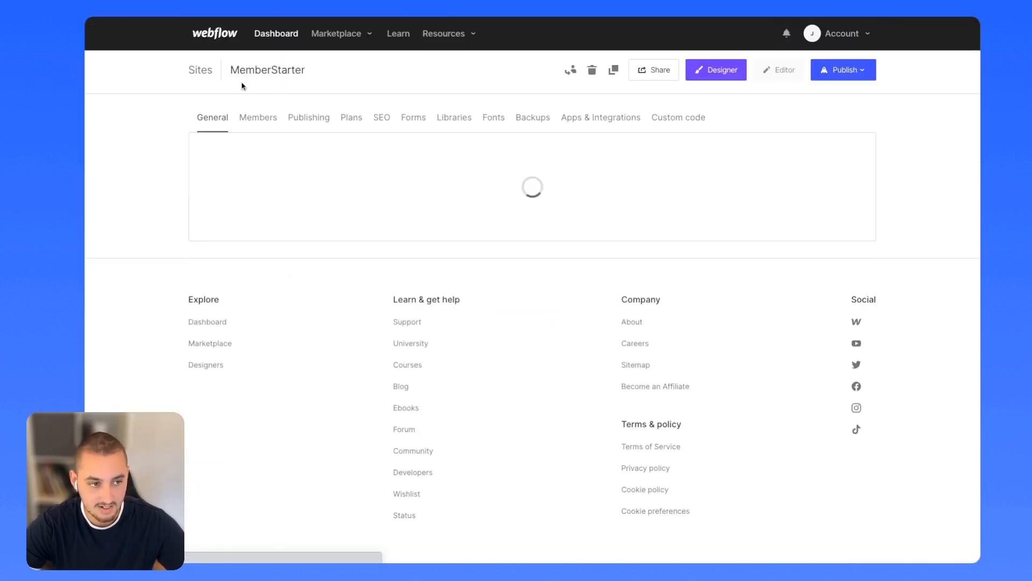
{"action": "left_click", "coordinate": [664, 118]}
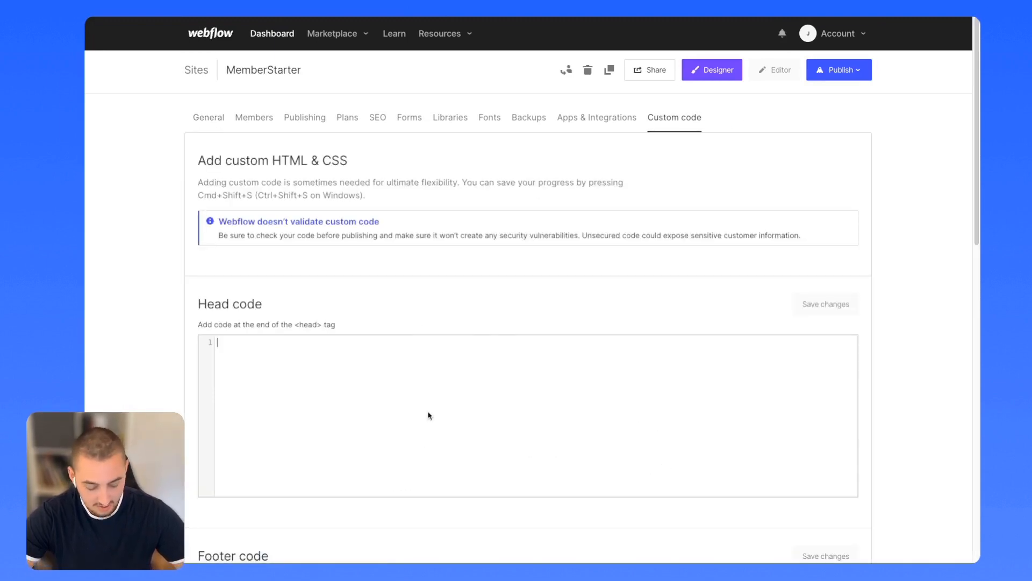
{"action": "key", "text": "ctrl+v"}
{"action": "left_click", "coordinate": [814, 316]}
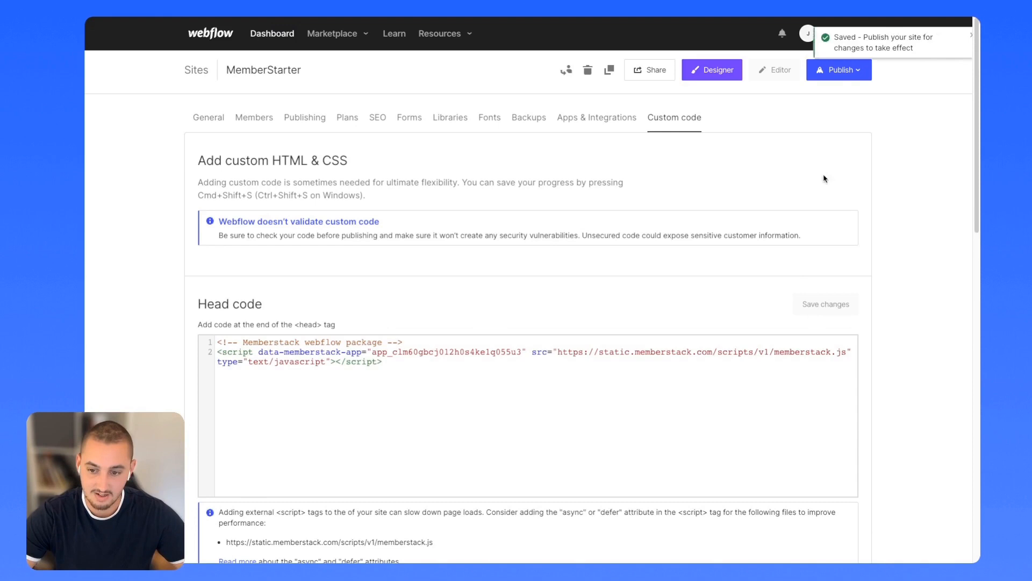
Publish the site to its webflow.io staging domain.
{"action": "left_click", "coordinate": [835, 74]}
{"action": "left_click", "coordinate": [671, 135]}
{"action": "left_click", "coordinate": [788, 221]}
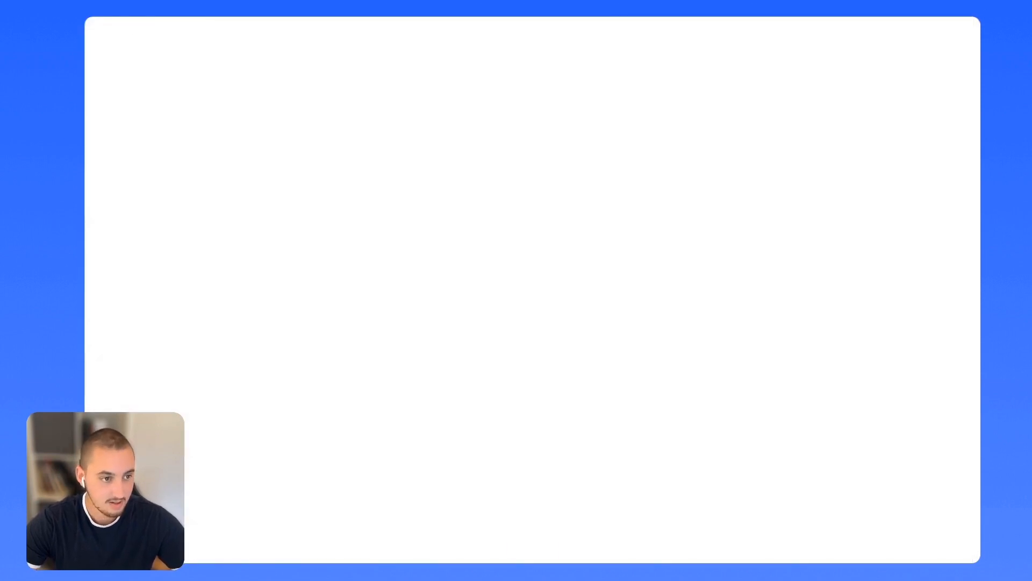
{"action": "scroll", "coordinate": [457, 396], "scroll_direction": "down", "scroll_amount": 4}
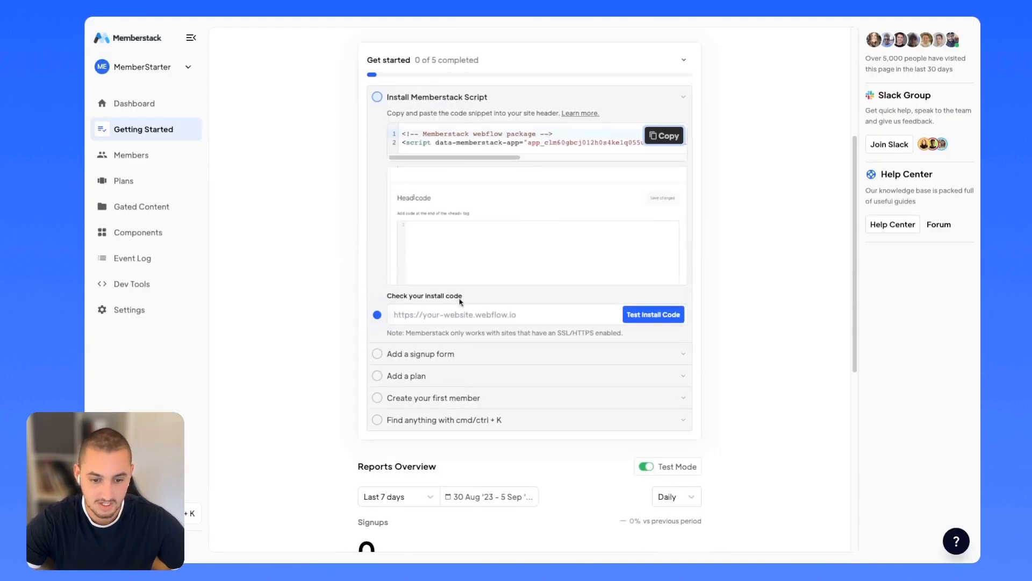
{"action": "left_click", "coordinate": [458, 314]}
{"action": "key", "text": "ctrl+v"}
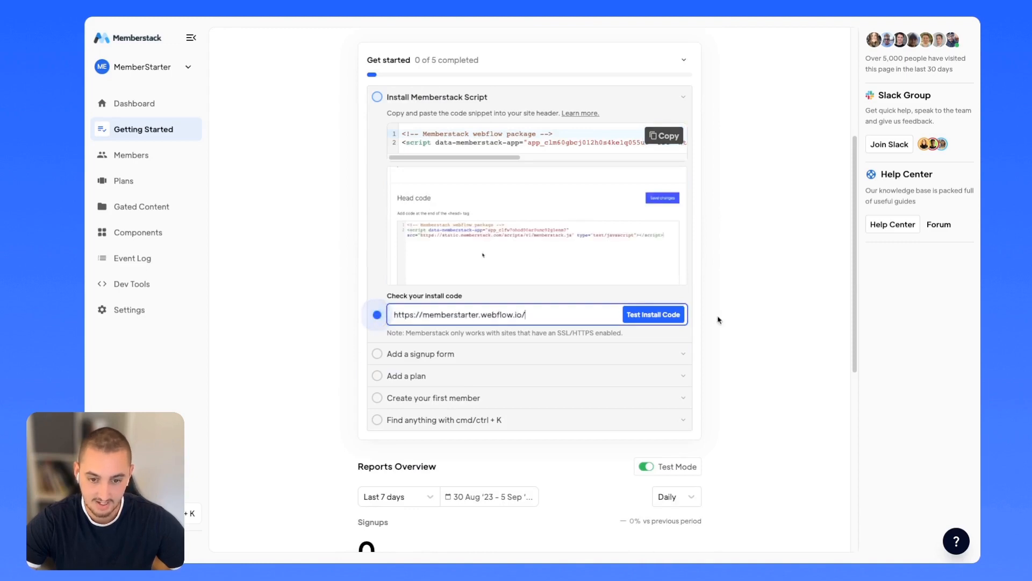
{"action": "left_click", "coordinate": [654, 315]}
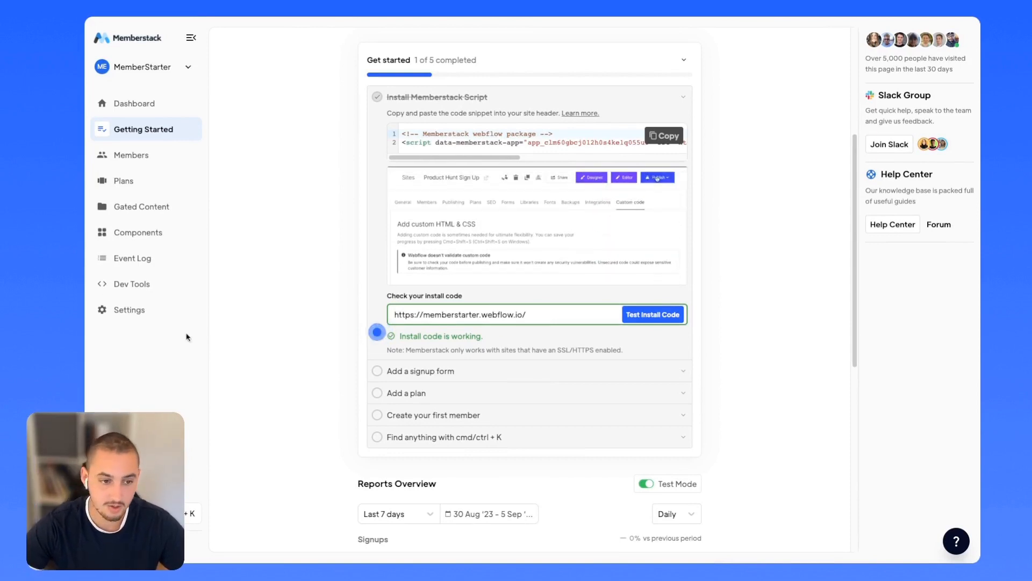
{"action": "left_click", "coordinate": [122, 239]}
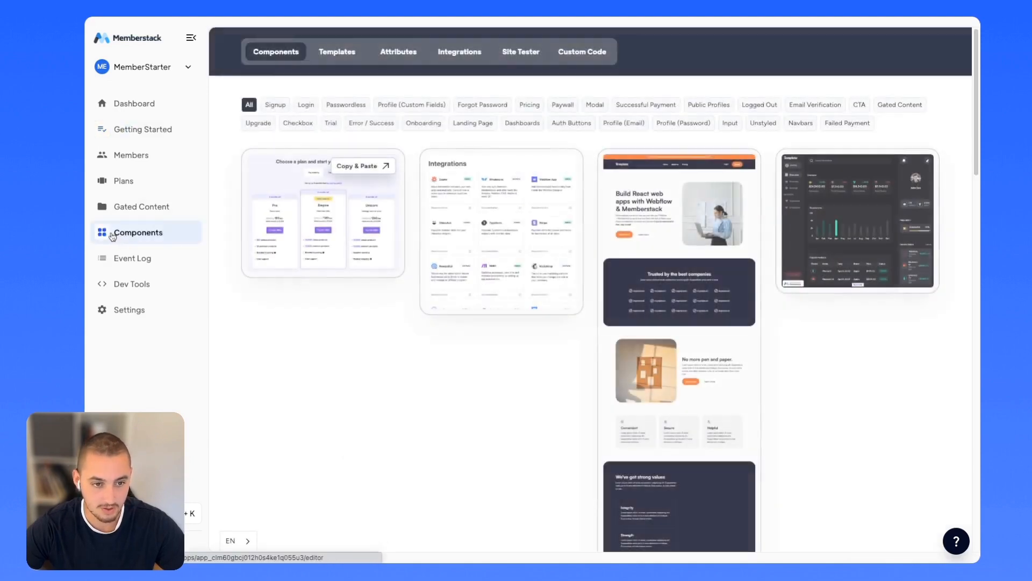
Filter components to Signup, open Simple Signup Modal, and copy the component.
{"action": "left_click", "coordinate": [279, 105]}
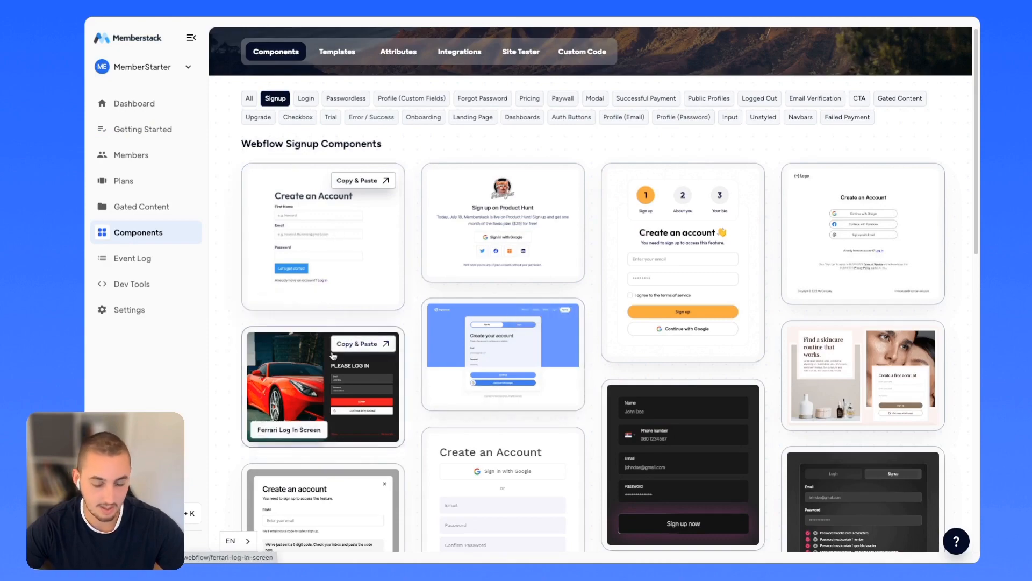
{"action": "scroll", "coordinate": [483, 333], "scroll_direction": "down", "scroll_amount": 3}
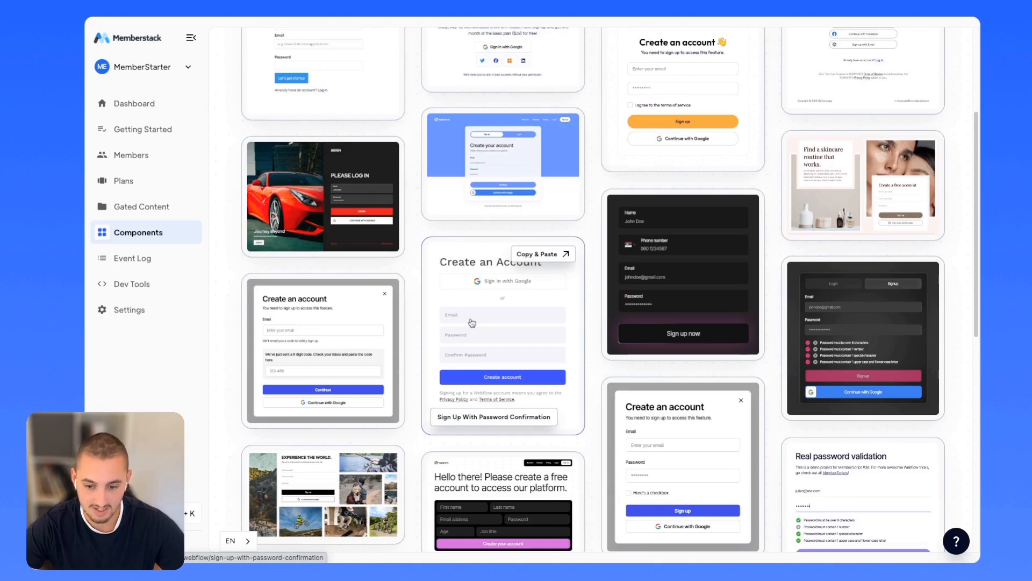
{"action": "left_click", "coordinate": [714, 440]}
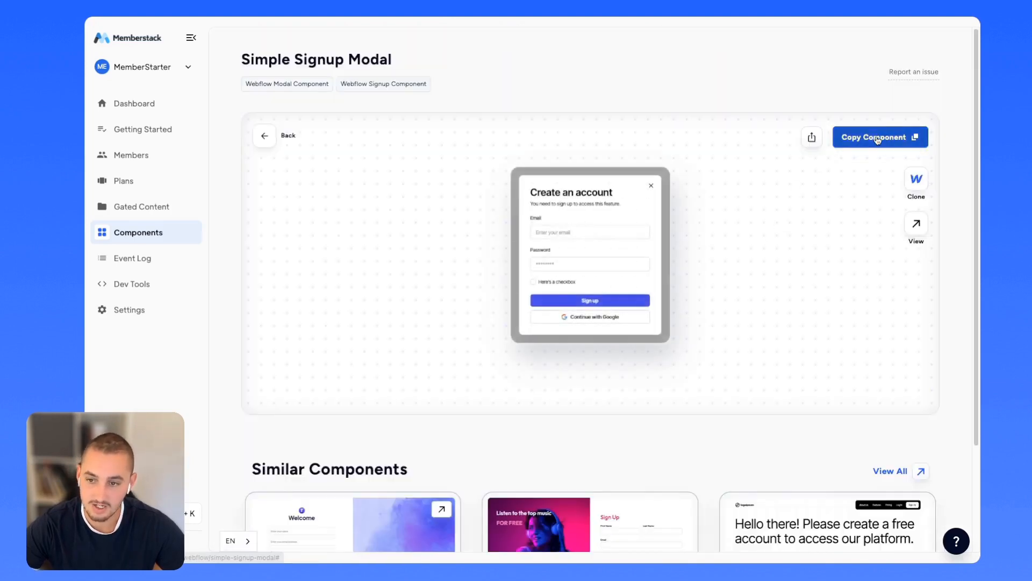
{"action": "left_click", "coordinate": [877, 139]}
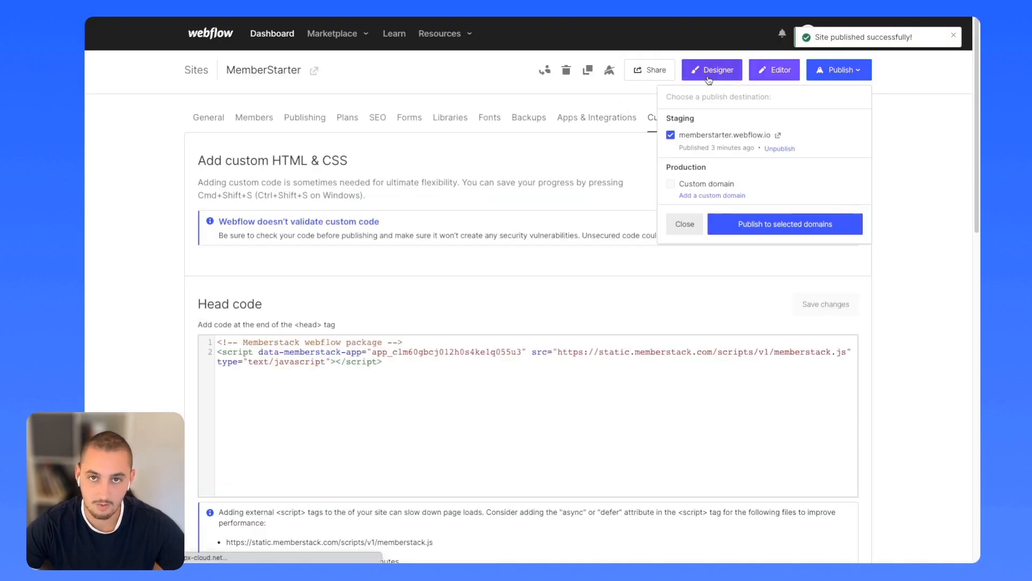
Paste the Simple Signup Modal onto the Home page and inspect the form and Email input's Memberstack attributes.
{"action": "left_click", "coordinate": [702, 79]}
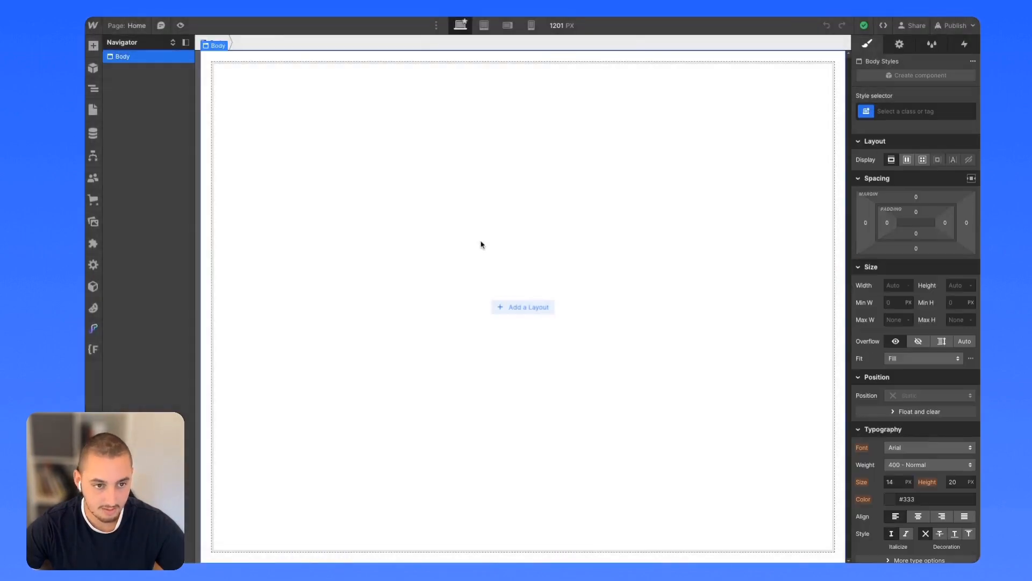
{"action": "key", "text": "ctrl+v"}
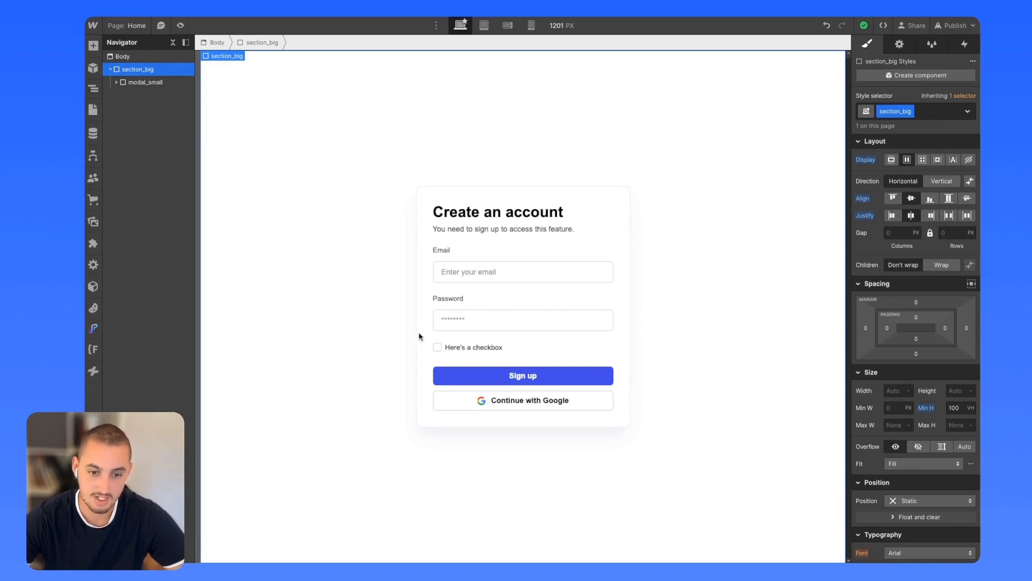
{"action": "left_click", "coordinate": [498, 292]}
{"action": "left_click", "coordinate": [899, 45]}
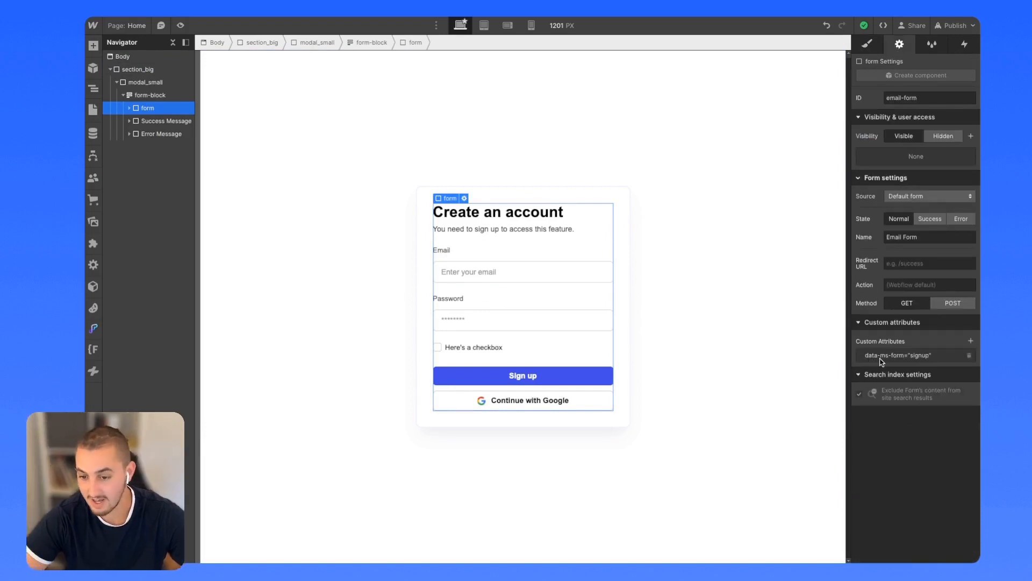
{"action": "left_click", "coordinate": [525, 274]}
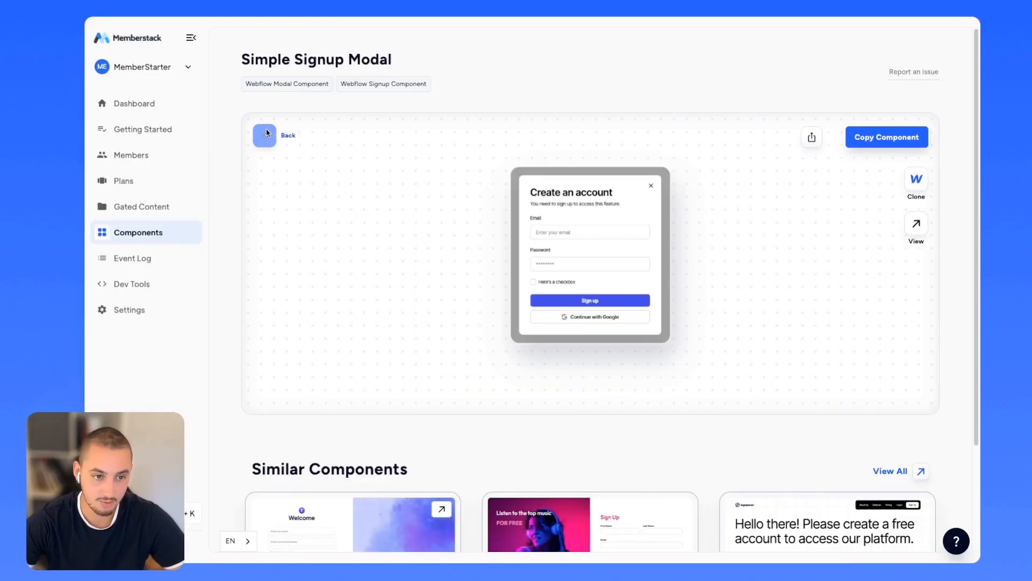
{"action": "left_click", "coordinate": [266, 133]}
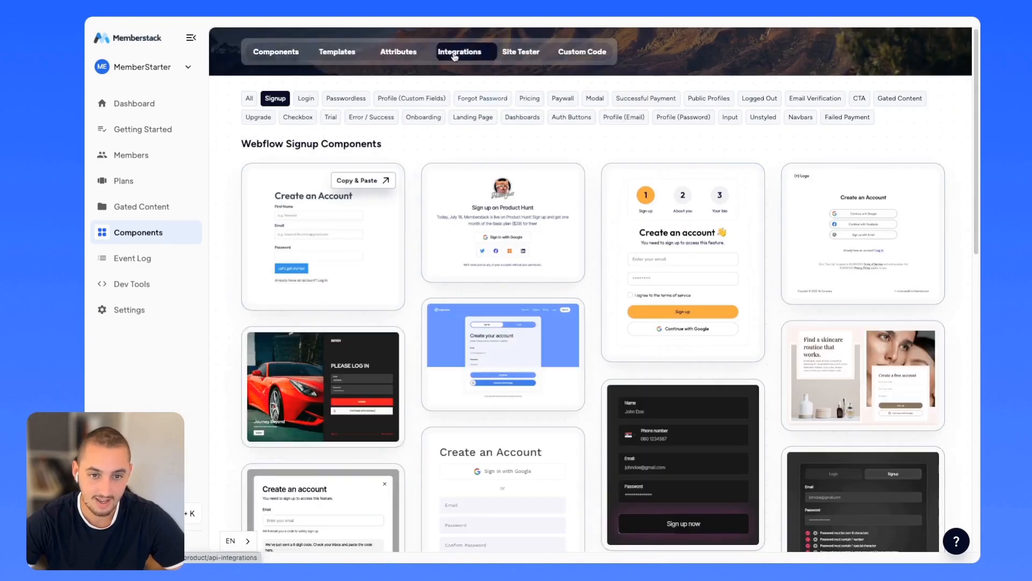
Open Memberstack's Attributes reference of data-ms attributes, then return to the Webflow tab.
{"action": "left_click", "coordinate": [399, 52]}
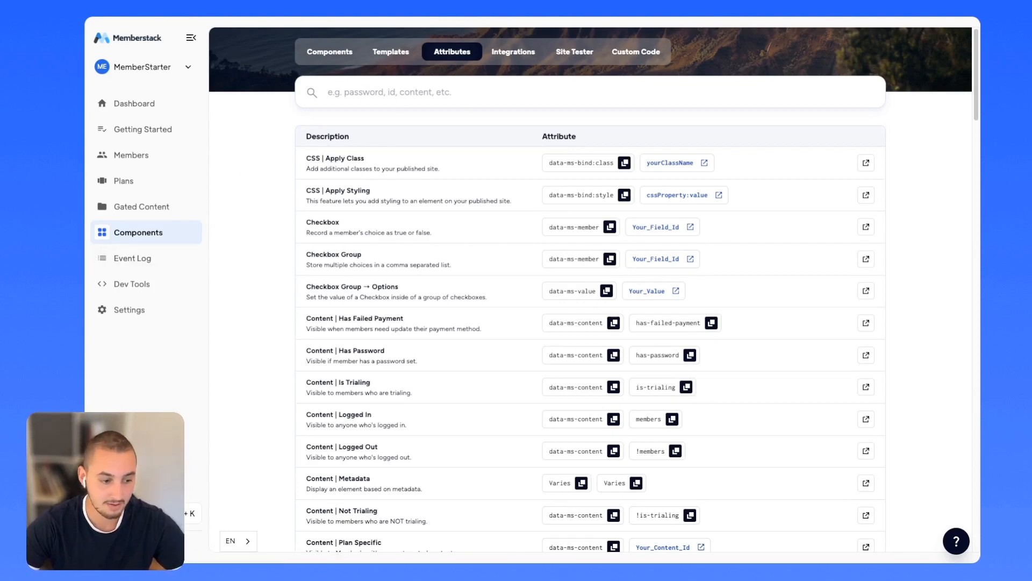
{"action": "key", "text": "ctrl+Tab"}
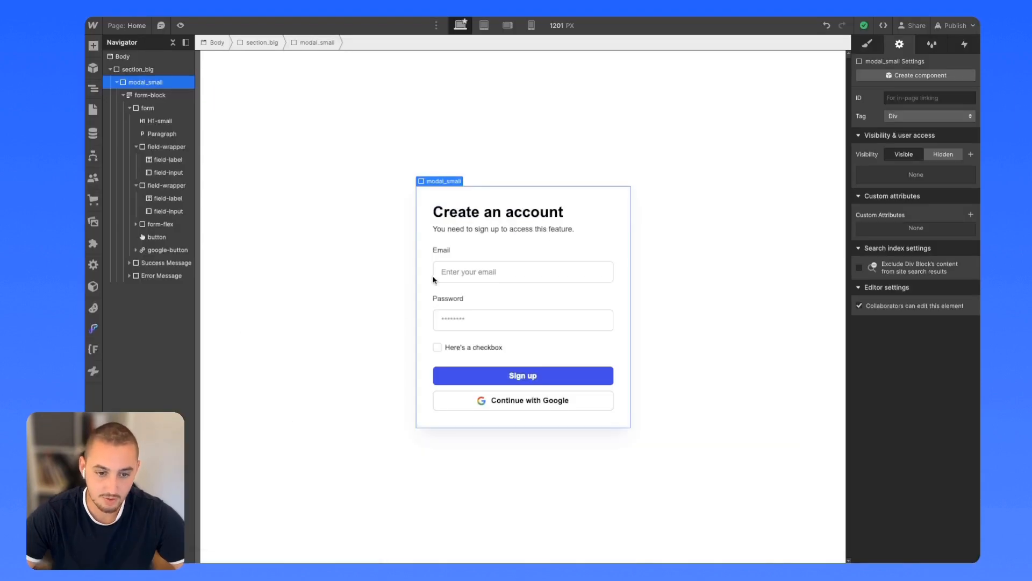
Launch the Memberstack app from Webflow's Apps panel and move it beside the signup modal.
{"action": "left_click", "coordinate": [93, 244]}
{"action": "left_click", "coordinate": [216, 94]}
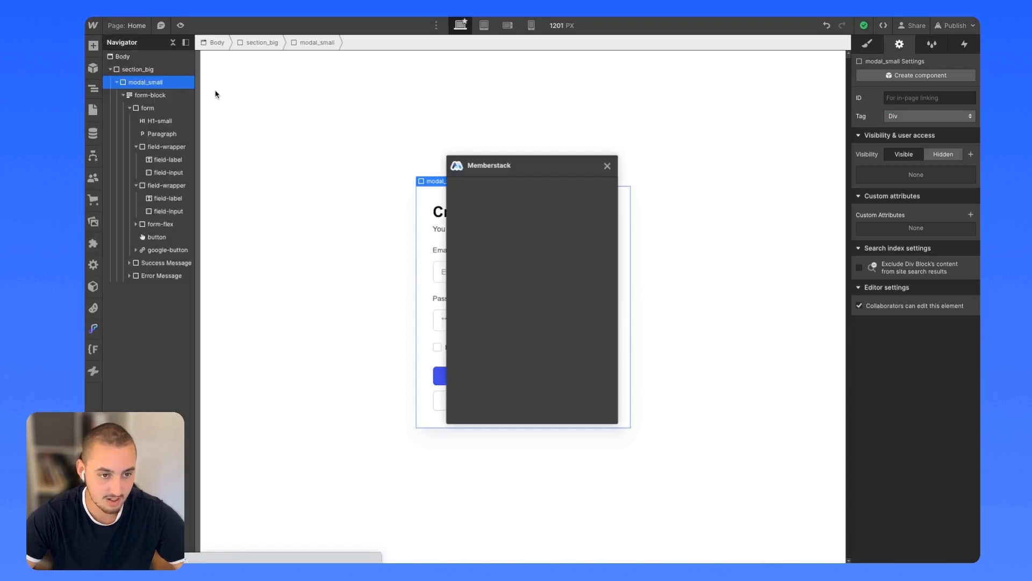
{"action": "left_click_drag", "start_coordinate": [504, 172], "coordinate": [739, 241]}
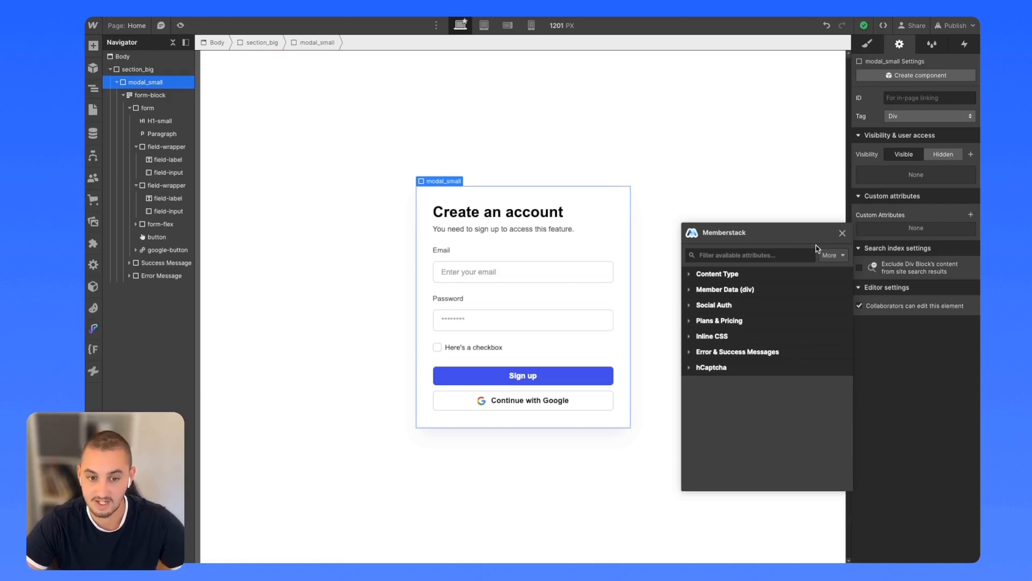
Make the selected form a Memberstack Signup form, found by searching 'sign'.
{"action": "left_click", "coordinate": [500, 290]}
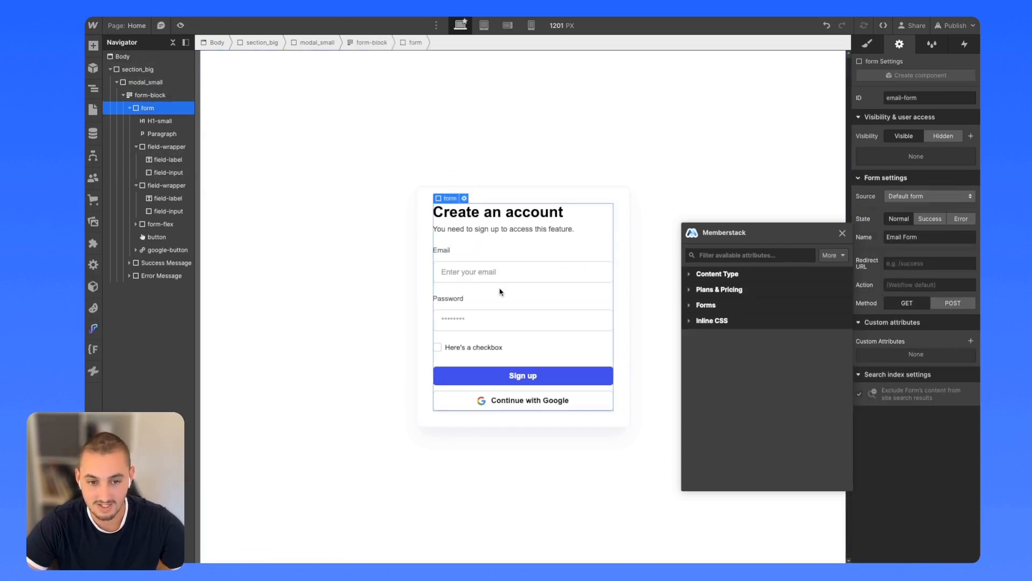
{"action": "left_click", "coordinate": [725, 256]}
{"action": "type", "text": "sign"}
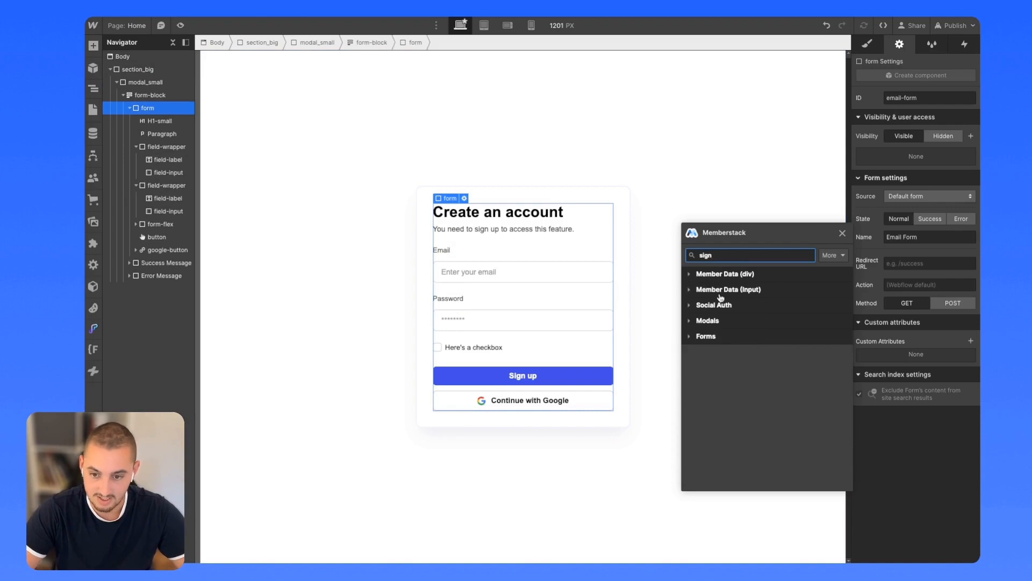
{"action": "left_click", "coordinate": [707, 337]}
{"action": "left_click", "coordinate": [746, 356]}
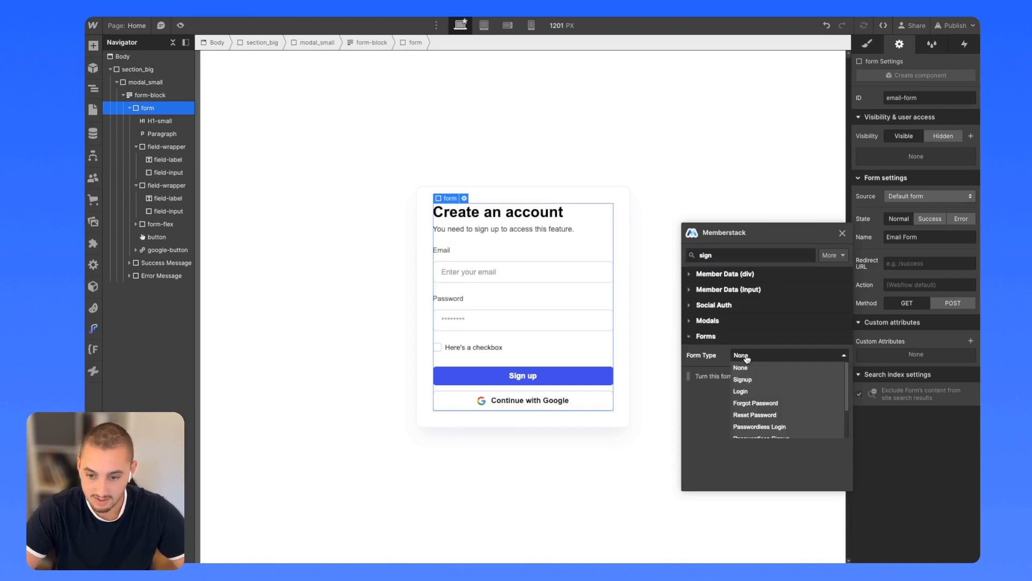
{"action": "left_click", "coordinate": [747, 378]}
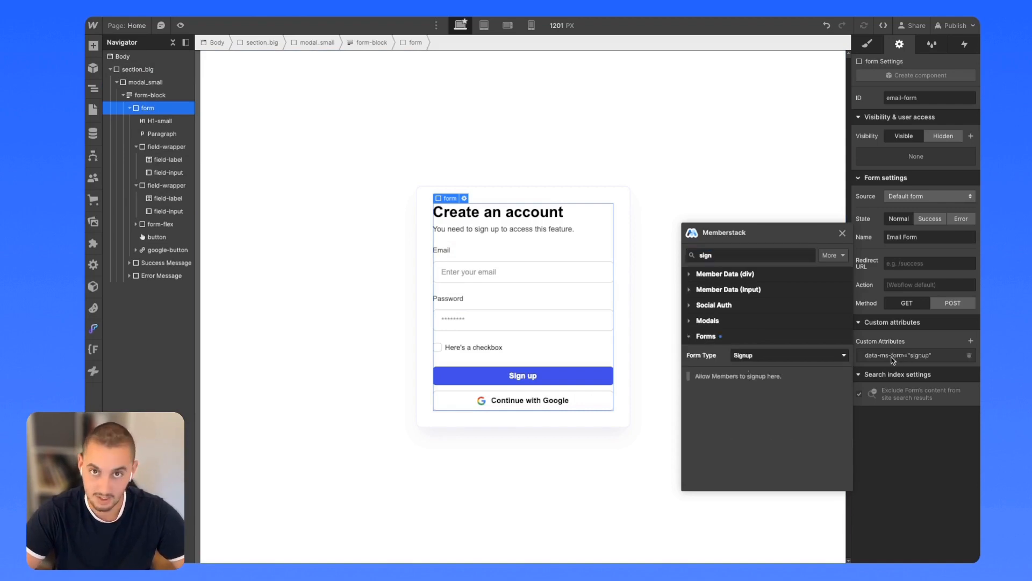
Link the email input to member Email and the password input to member Password.
{"action": "left_click", "coordinate": [534, 280]}
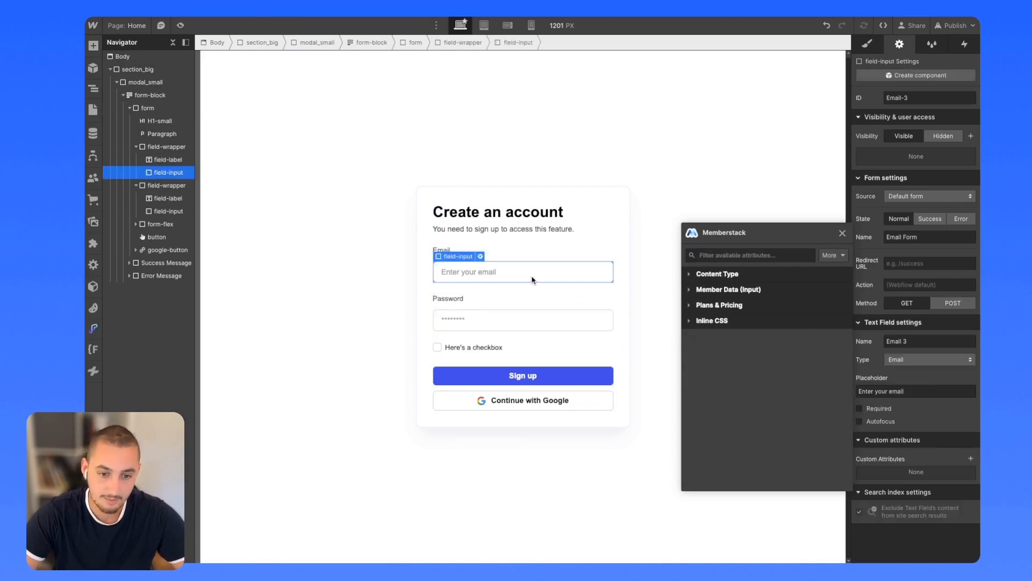
{"action": "left_click", "coordinate": [730, 291]}
{"action": "left_click", "coordinate": [741, 309]}
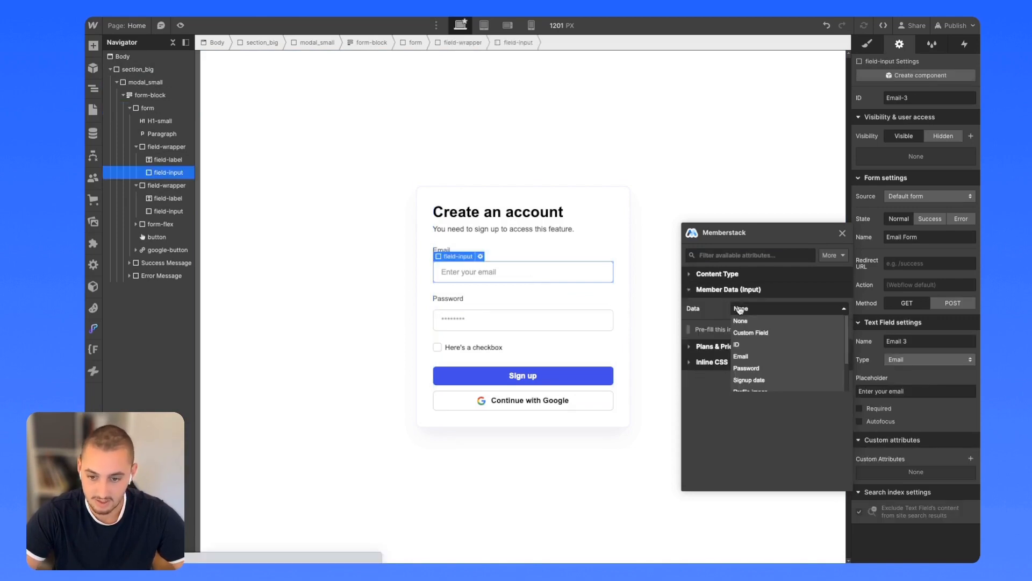
{"action": "left_click", "coordinate": [742, 356]}
{"action": "left_click", "coordinate": [558, 327]}
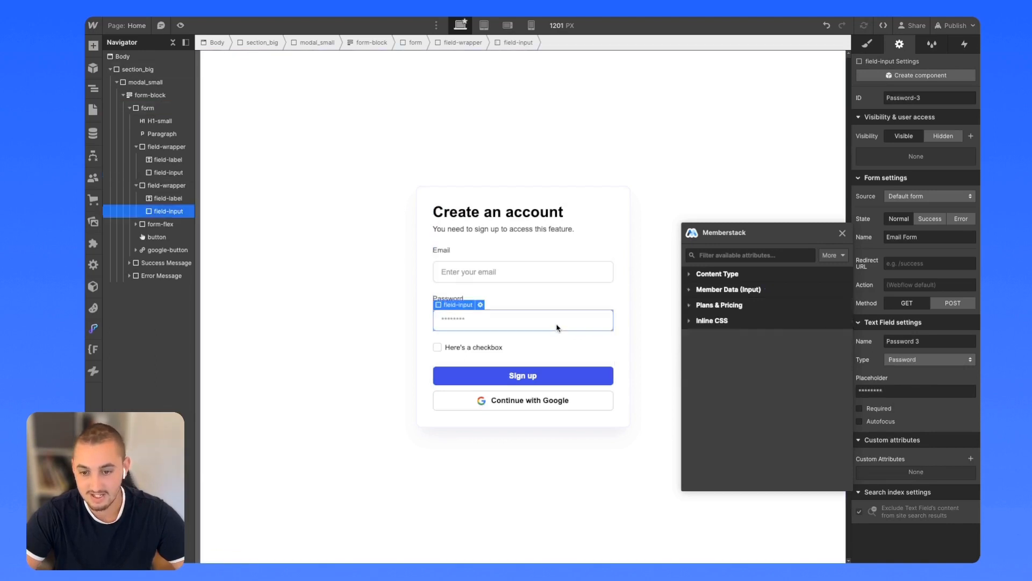
{"action": "left_click", "coordinate": [711, 290]}
{"action": "left_click", "coordinate": [741, 308]}
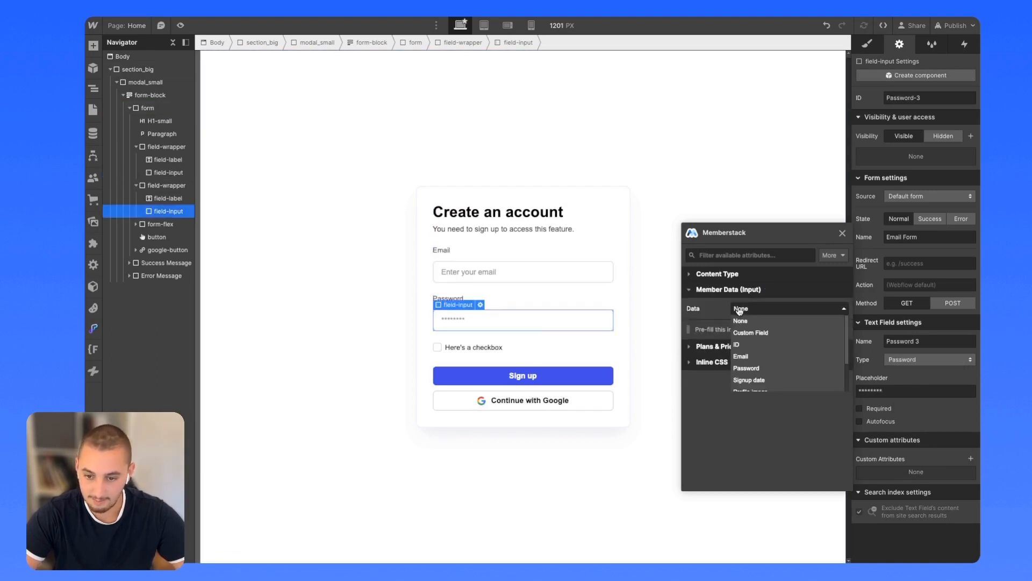
{"action": "left_click", "coordinate": [747, 368]}
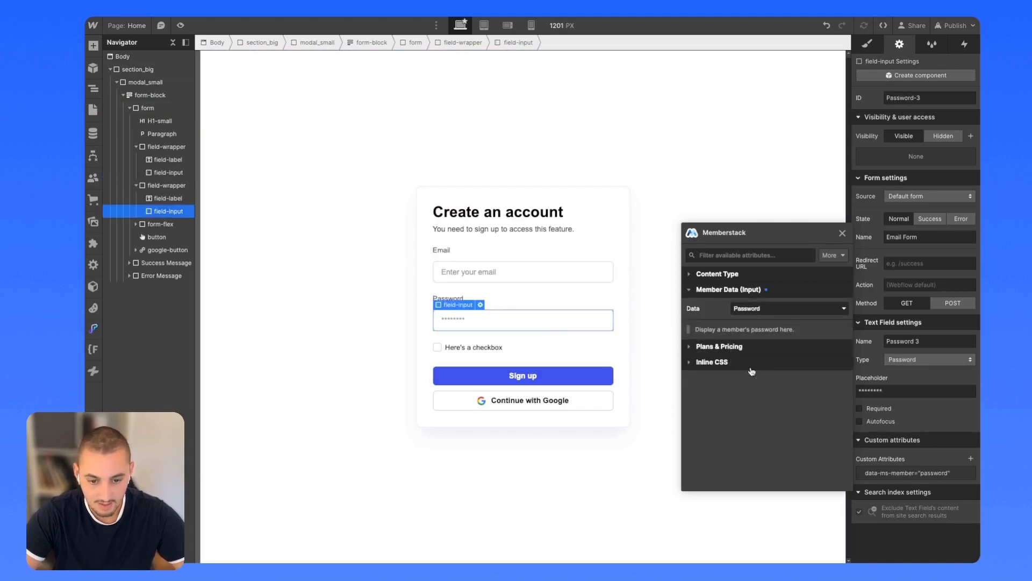
Make the Continue with Google button a Social Auth Button using Google.
{"action": "left_click", "coordinate": [594, 402]}
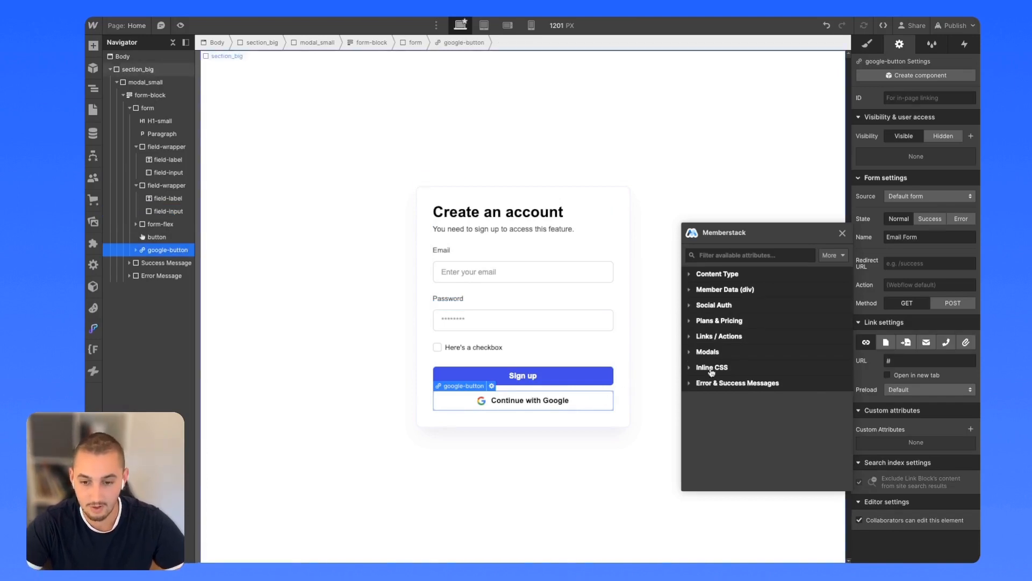
{"action": "left_click", "coordinate": [719, 307]}
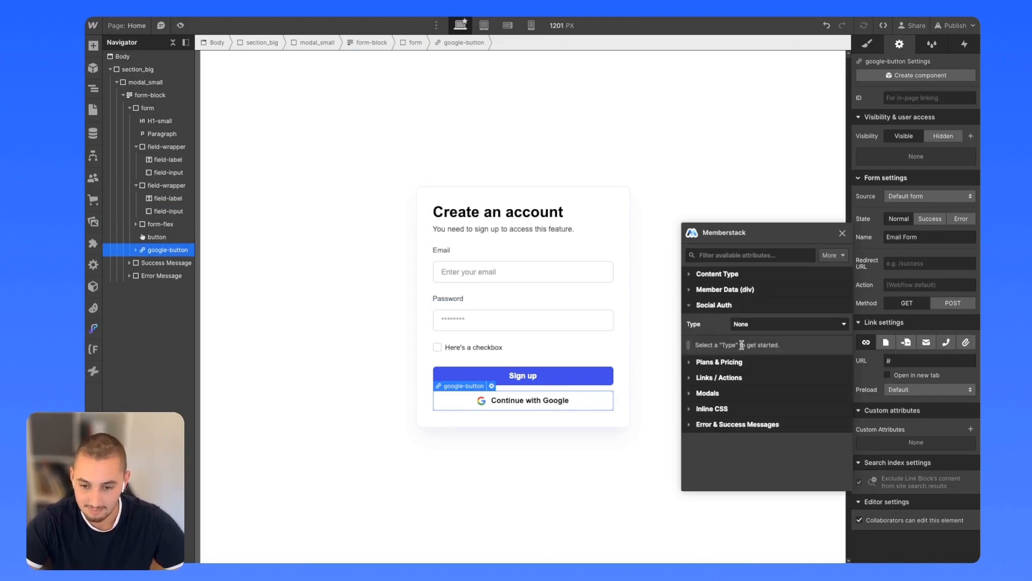
{"action": "left_click", "coordinate": [752, 325]}
{"action": "left_click", "coordinate": [756, 348]}
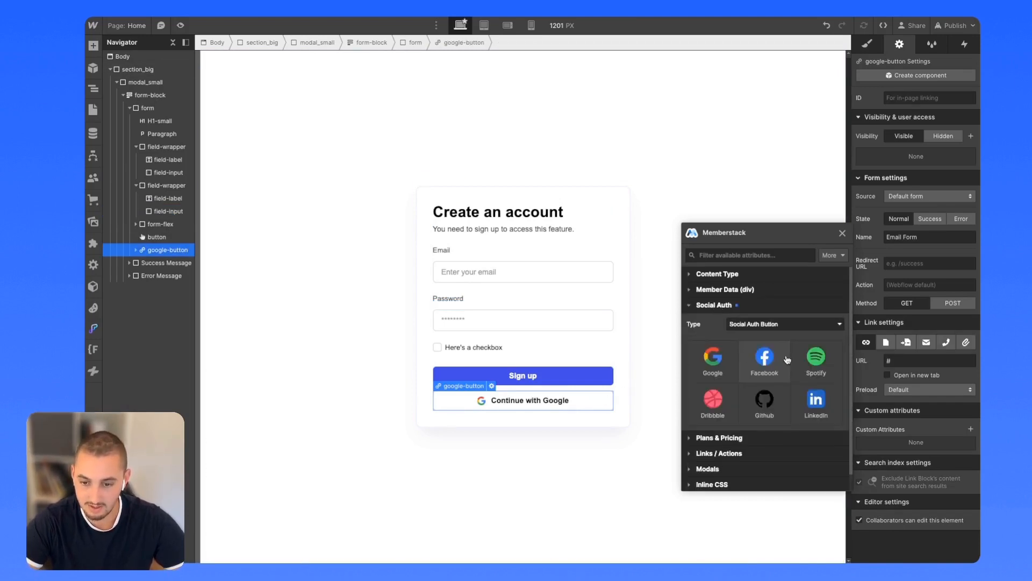
{"action": "left_click", "coordinate": [713, 357]}
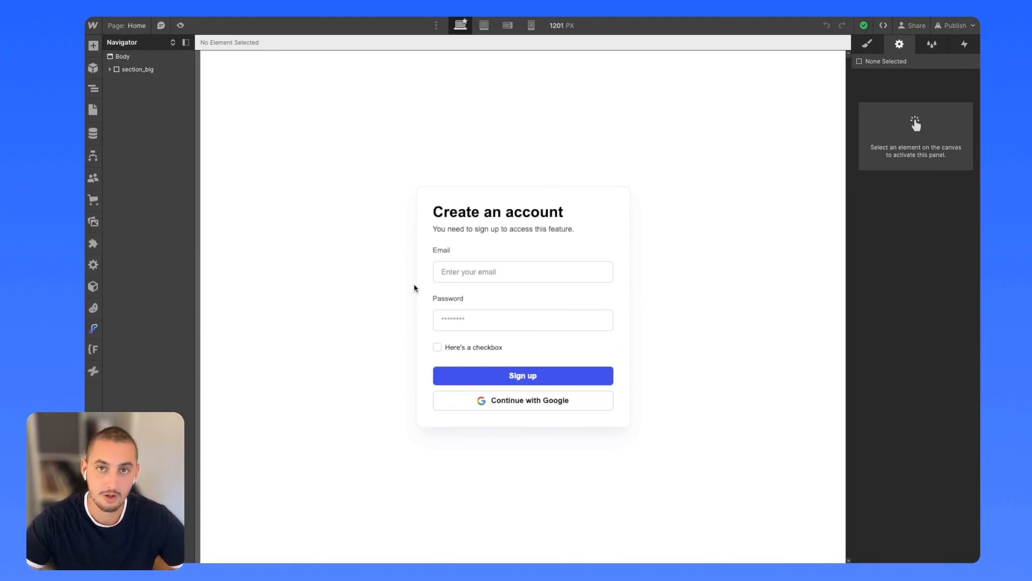
Switch the Webflow designer to the Success page and glance at its settings.
{"action": "left_click", "coordinate": [93, 110]}
{"action": "left_click", "coordinate": [143, 124]}
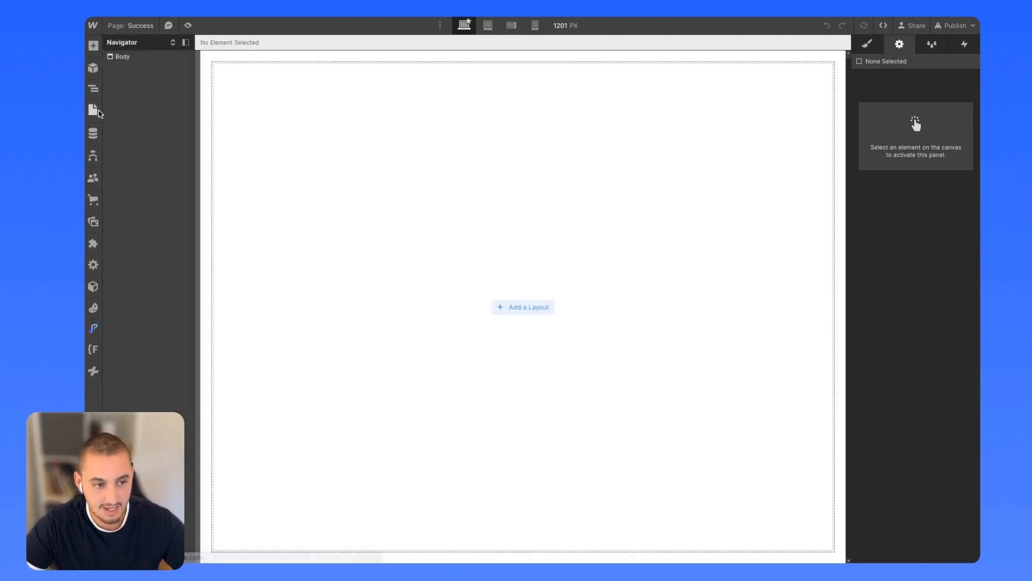
{"action": "left_click", "coordinate": [228, 124]}
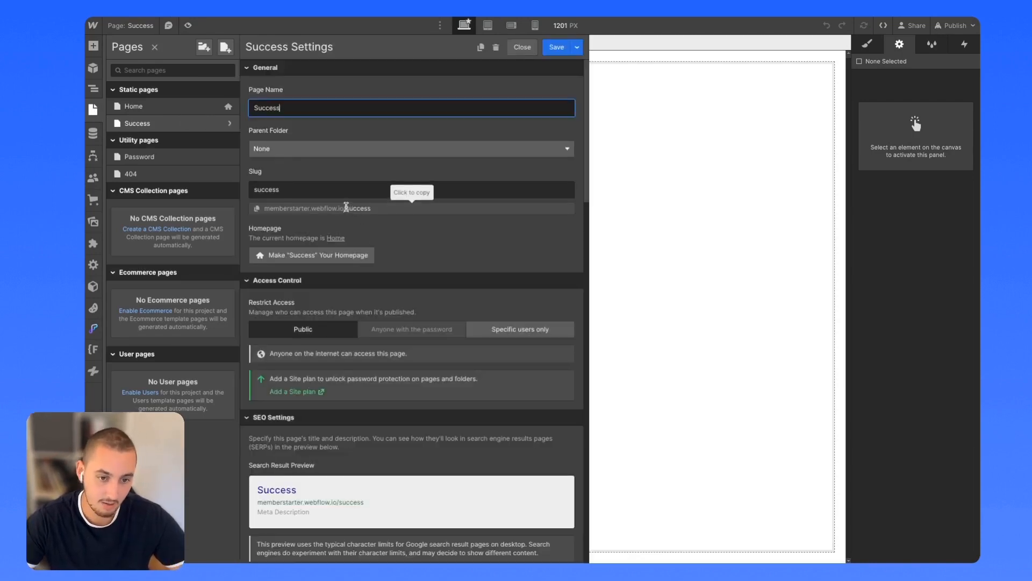
{"action": "left_click", "coordinate": [520, 48]}
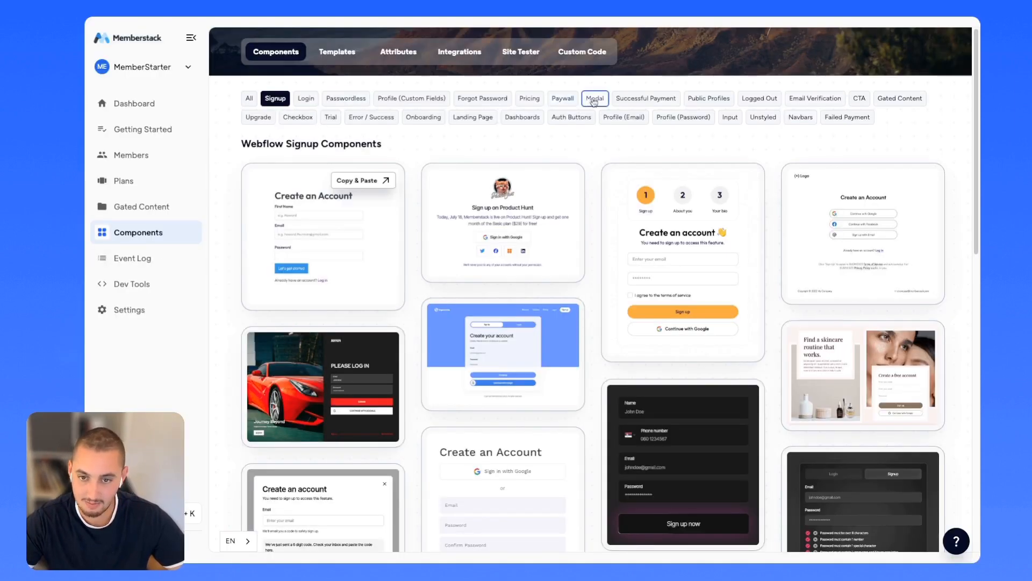
Paste Memberstack's Payment Successful Confetti component into the Success page body and publish to staging.
{"action": "left_click", "coordinate": [647, 101]}
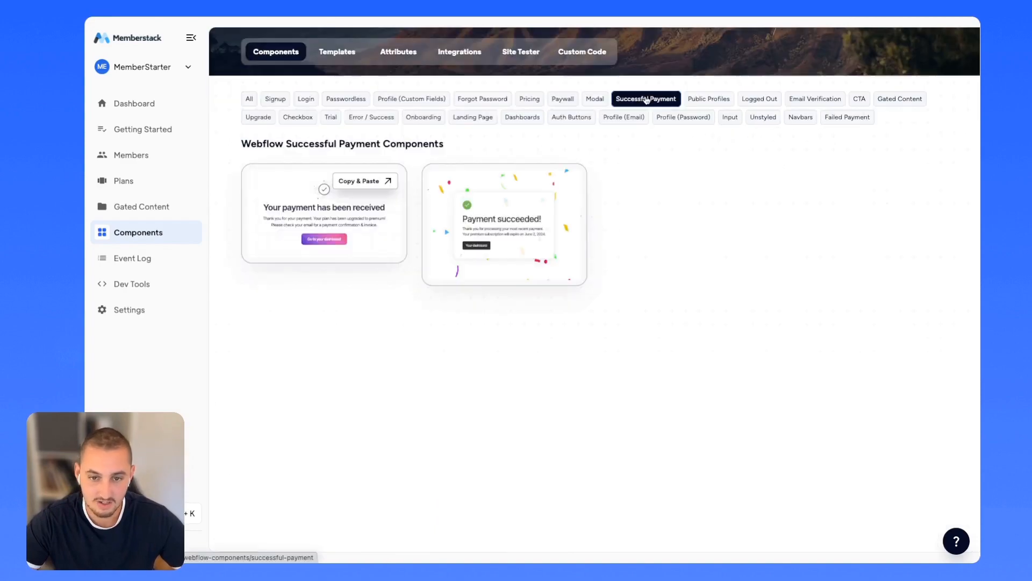
{"action": "left_click", "coordinate": [496, 217]}
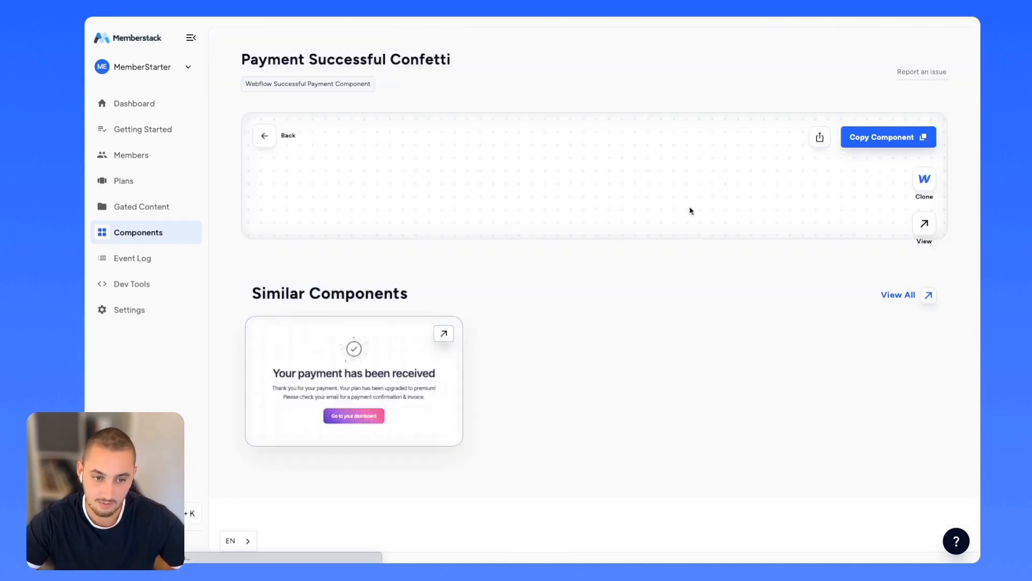
{"action": "left_click", "coordinate": [877, 138]}
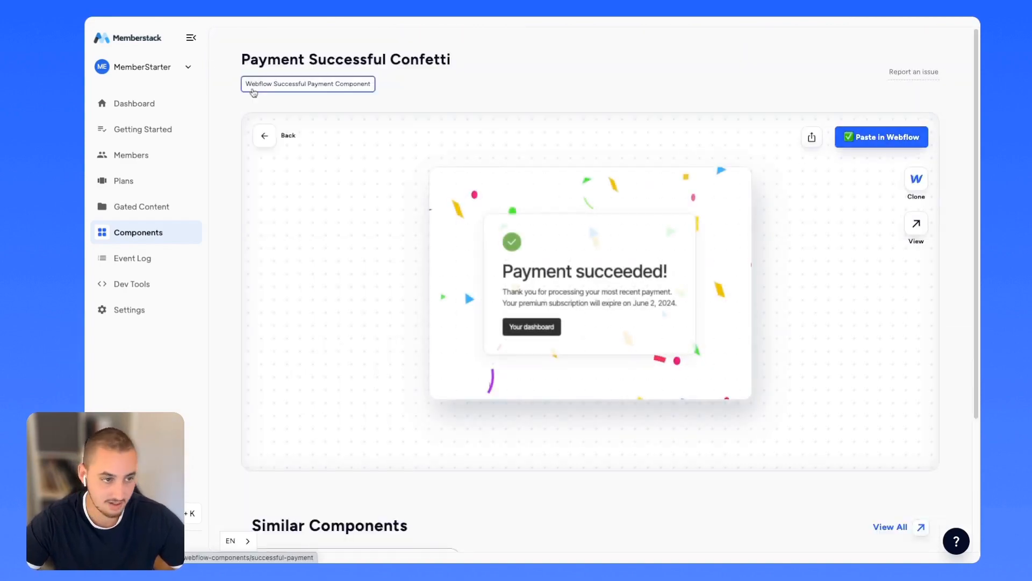
{"action": "left_click", "coordinate": [231, 17]}
{"action": "left_click", "coordinate": [472, 227]}
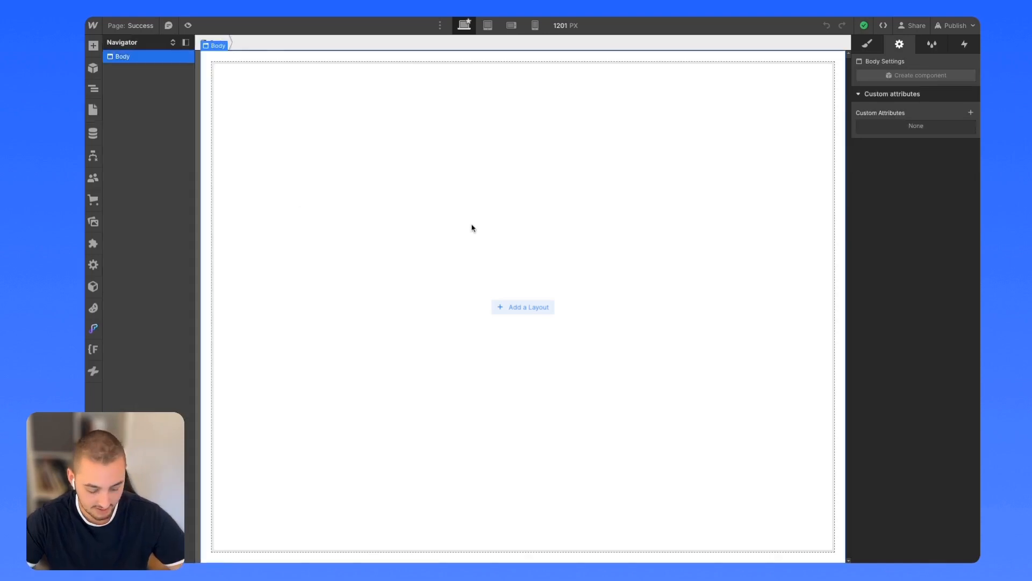
{"action": "key", "text": "ctrl+v"}
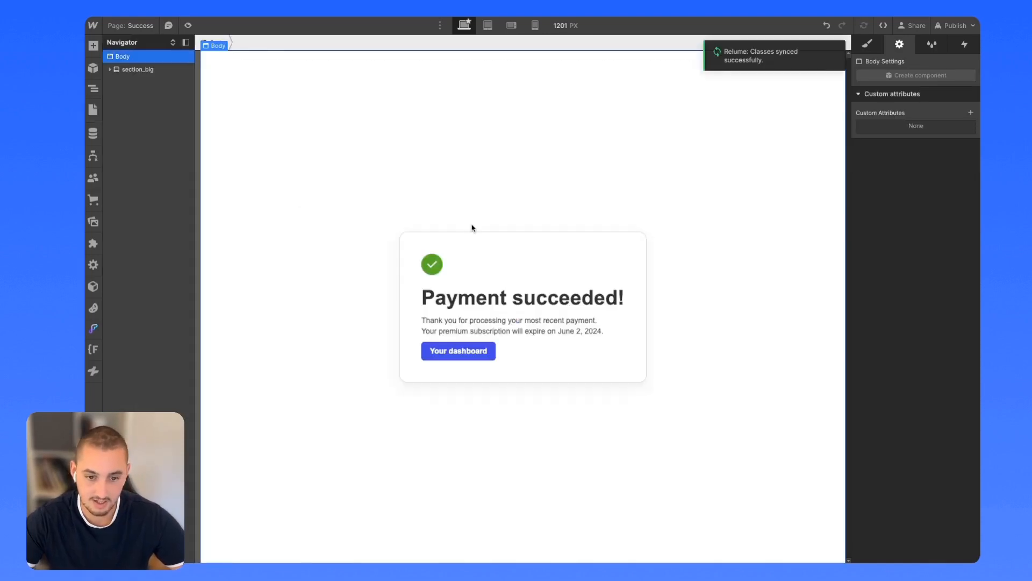
{"action": "left_click", "coordinate": [954, 25]}
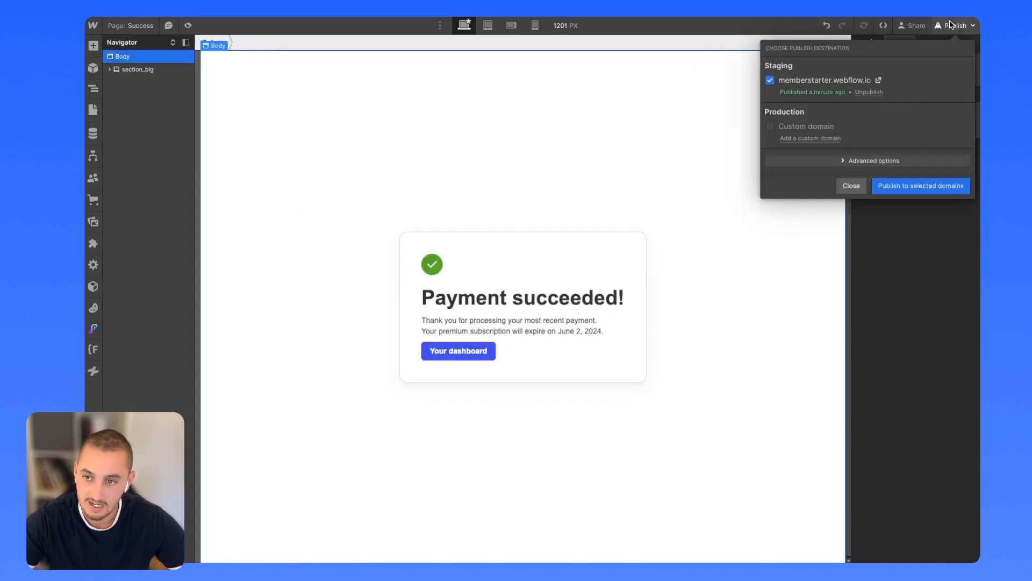
{"action": "left_click", "coordinate": [897, 189]}
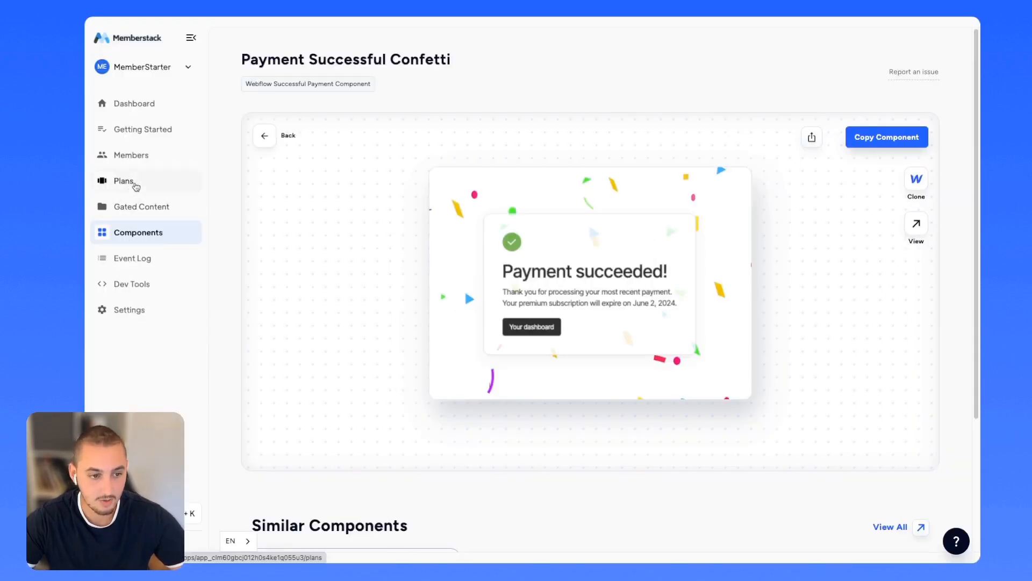
Set Memberstack's On Signup / On Purchase default redirect to /success and save.
{"action": "left_click", "coordinate": [134, 185]}
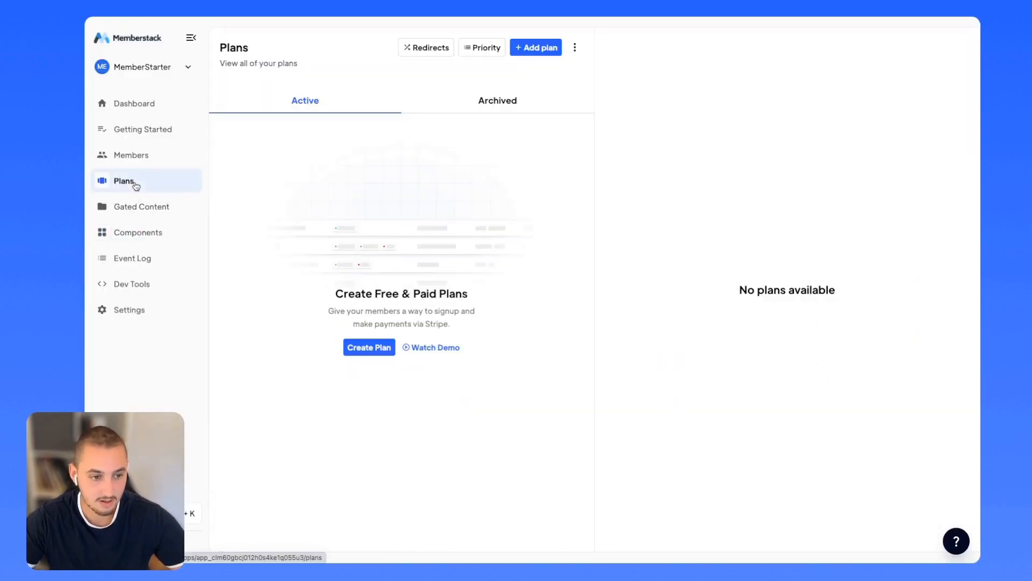
{"action": "left_click", "coordinate": [427, 50]}
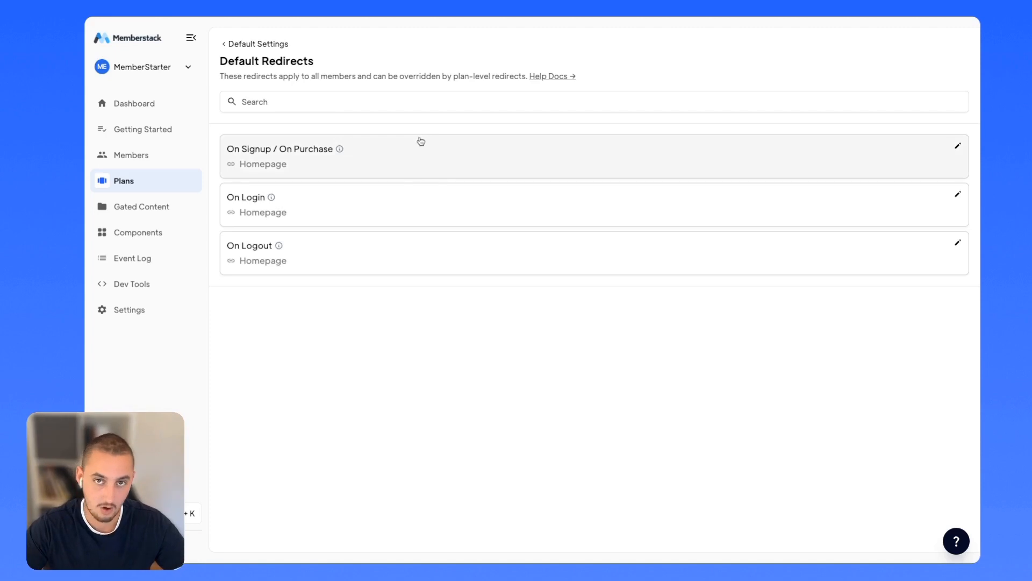
{"action": "left_click", "coordinate": [417, 155]}
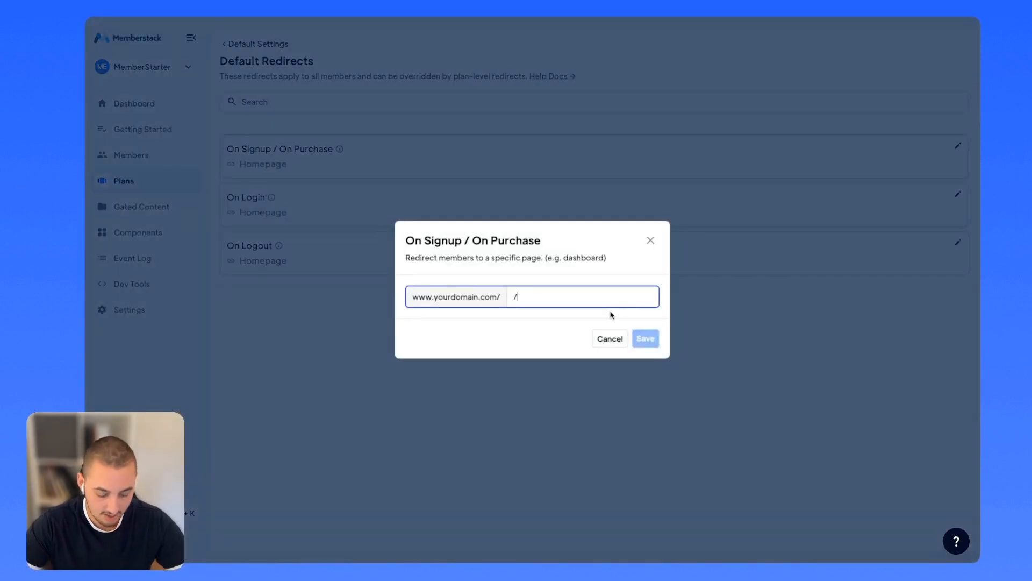
{"action": "type", "text": "success"}
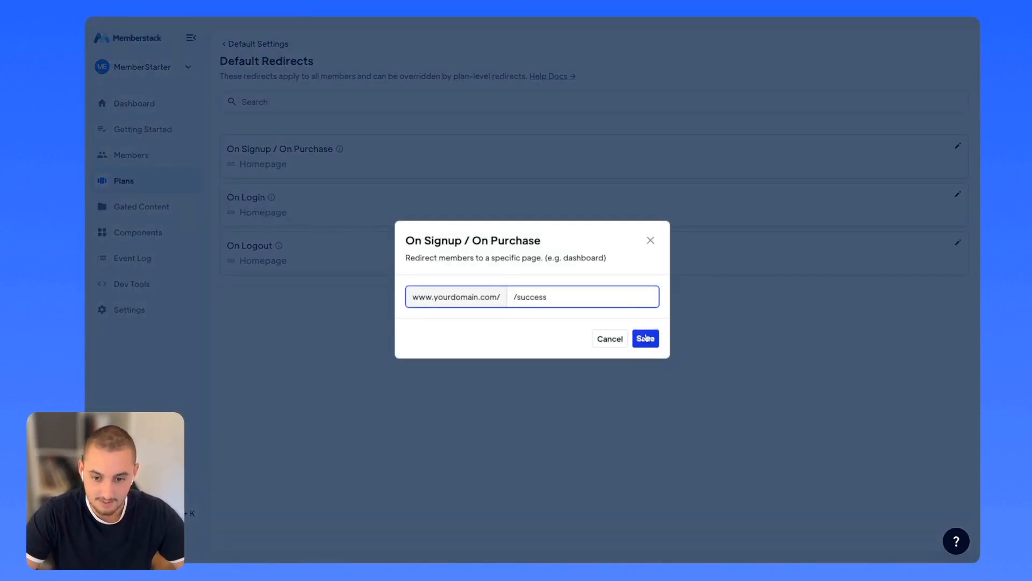
{"action": "left_click", "coordinate": [635, 343]}
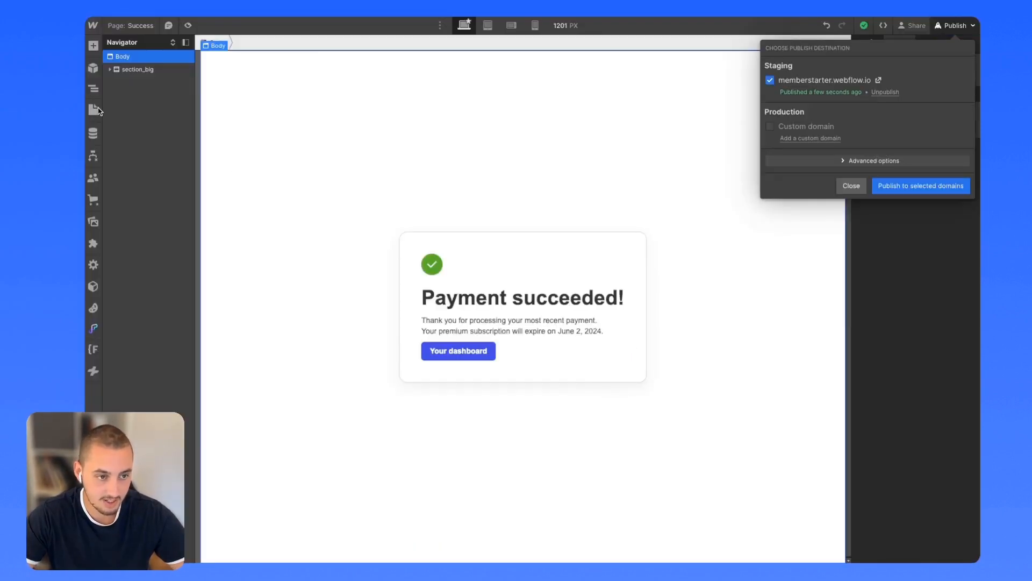
{"action": "left_click", "coordinate": [93, 108]}
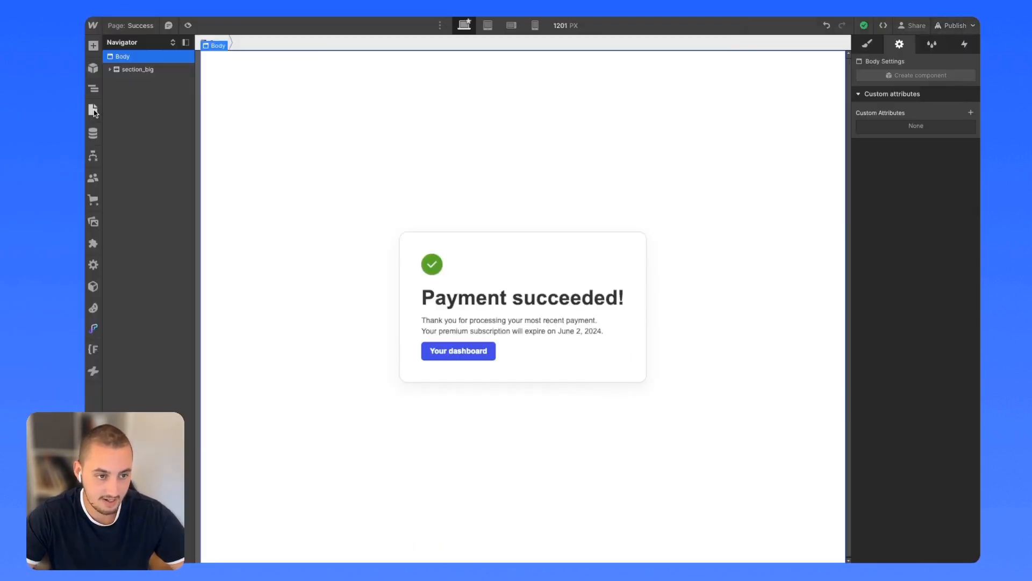
Sign up on the Home page with a throwaway e-mail and password, dismissing the save-password prompt.
{"action": "left_click", "coordinate": [94, 112]}
{"action": "left_click", "coordinate": [137, 105]}
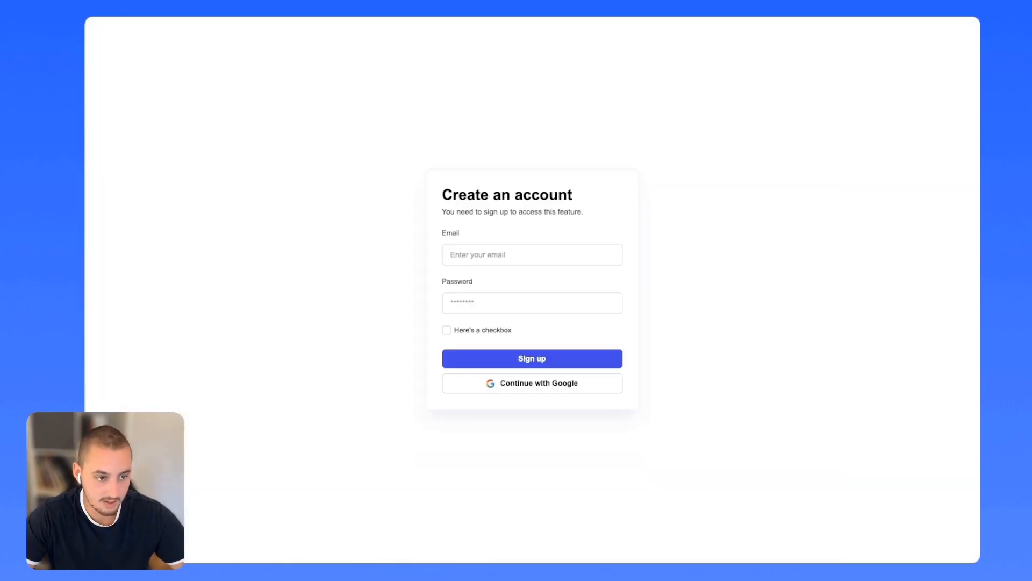
{"action": "left_click", "coordinate": [491, 250]}
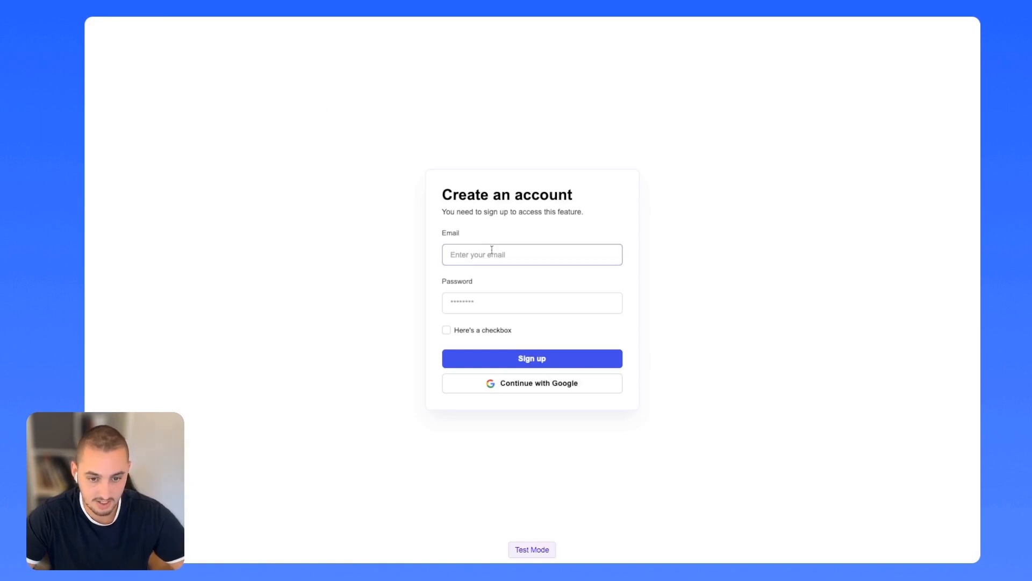
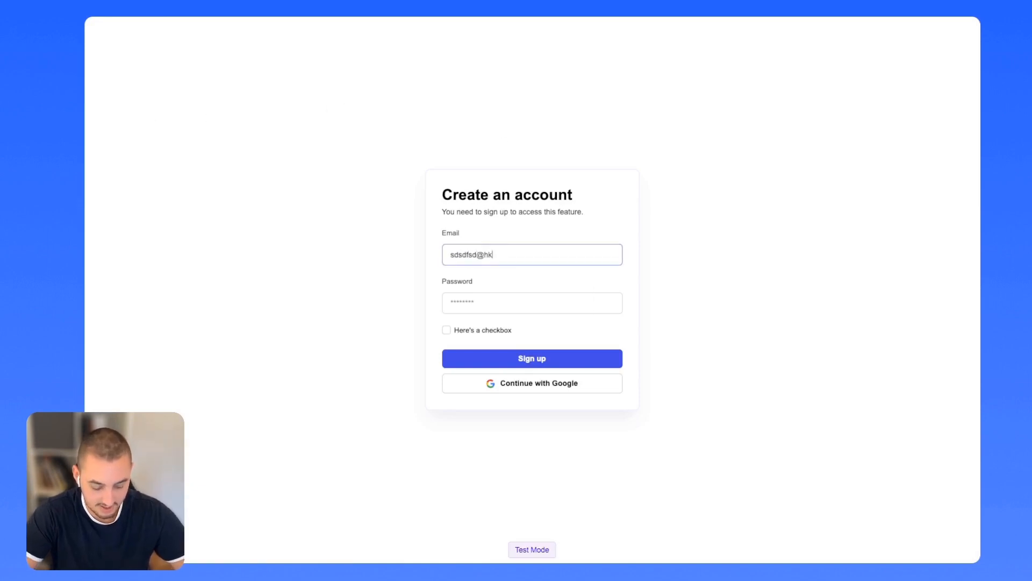
{"action": "key", "text": "Tab"}
{"action": "type", "text": "*****************"}
{"action": "left_click", "coordinate": [518, 363]}
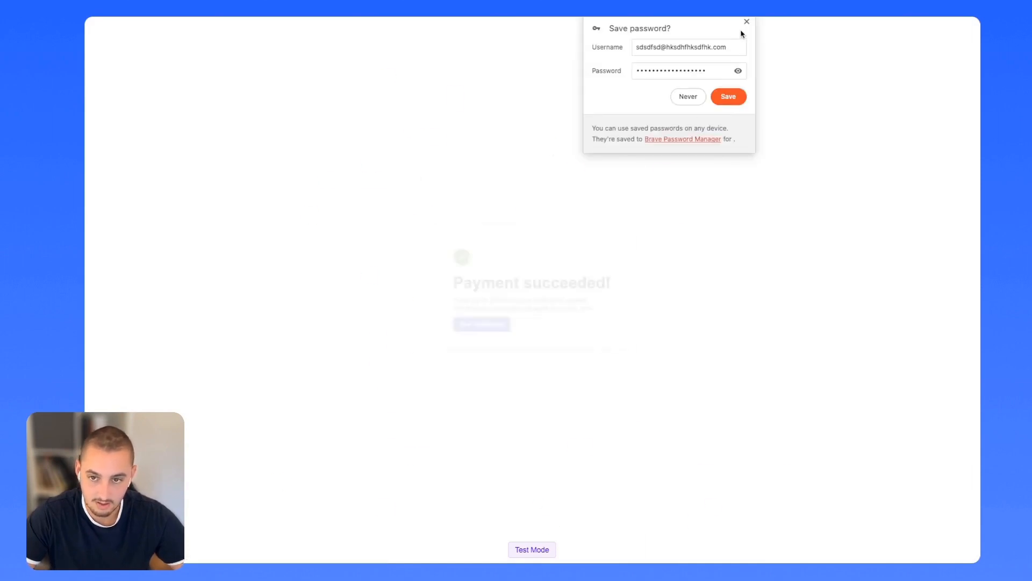
{"action": "left_click", "coordinate": [747, 22]}
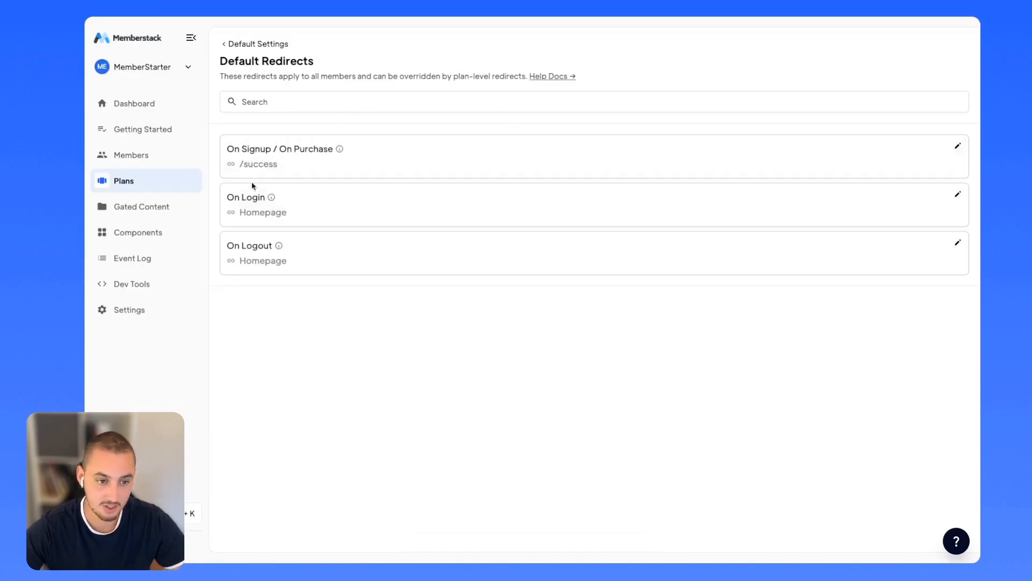
Review the default redirects and the Free Sign Up button, then return to Memberstack's Plans page.
{"action": "mouse_move", "coordinate": [271, 206]}
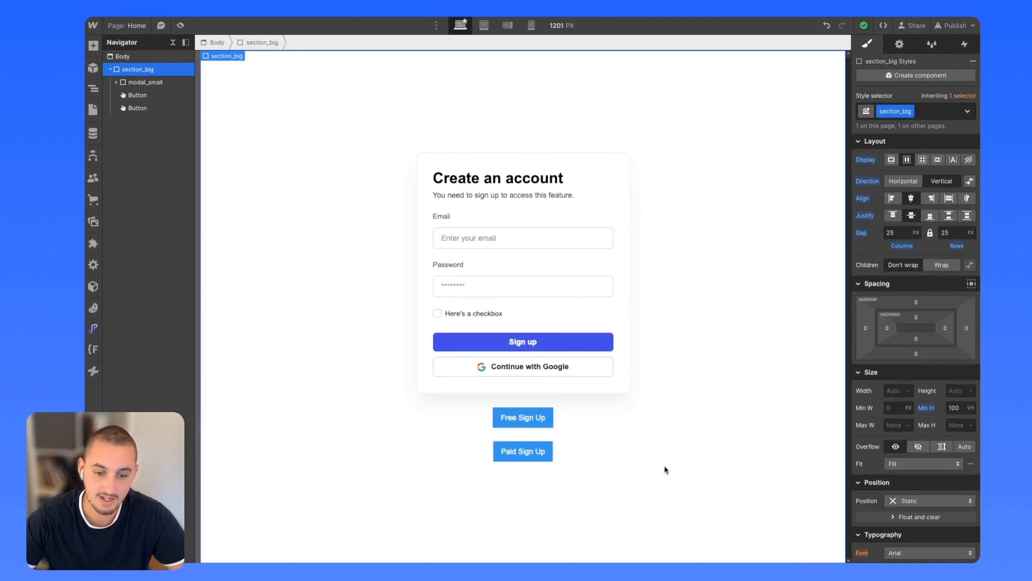
{"action": "left_click", "coordinate": [516, 417]}
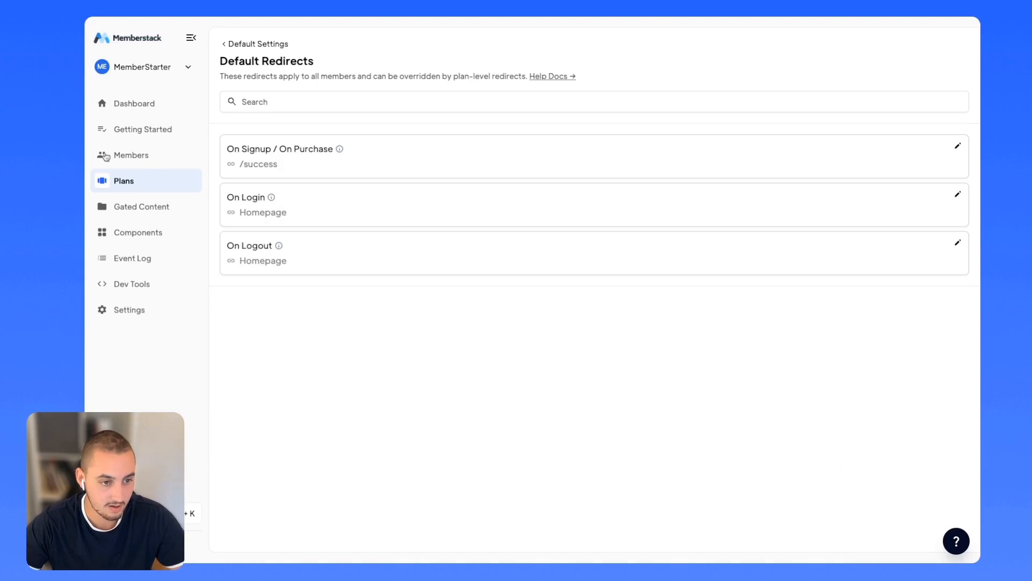
{"action": "left_click", "coordinate": [119, 182]}
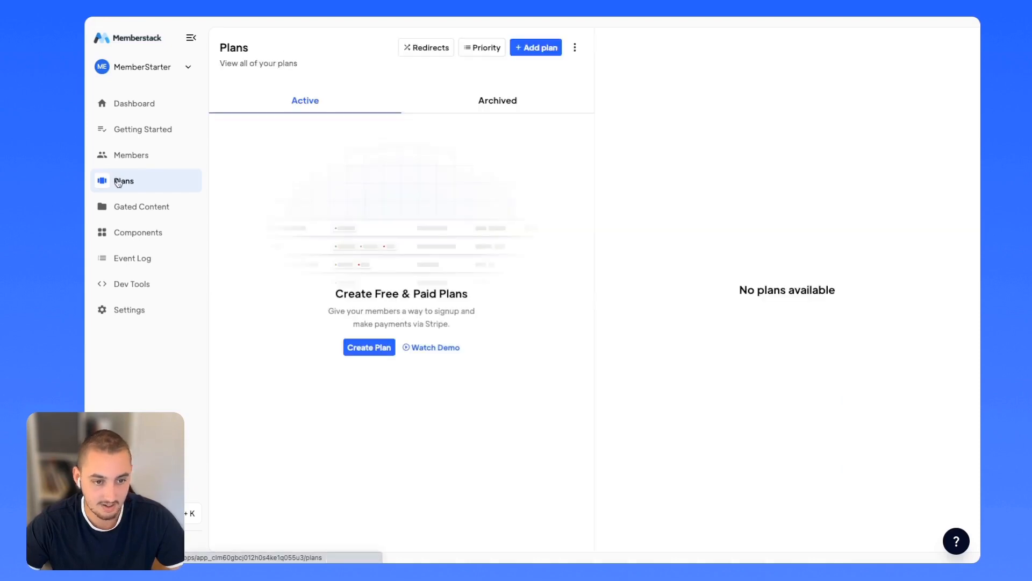
Create a free Memberstack plan named 'Free', copy its plan ID, and return to Webflow.
{"action": "left_click", "coordinate": [367, 347]}
{"action": "left_click", "coordinate": [307, 148]}
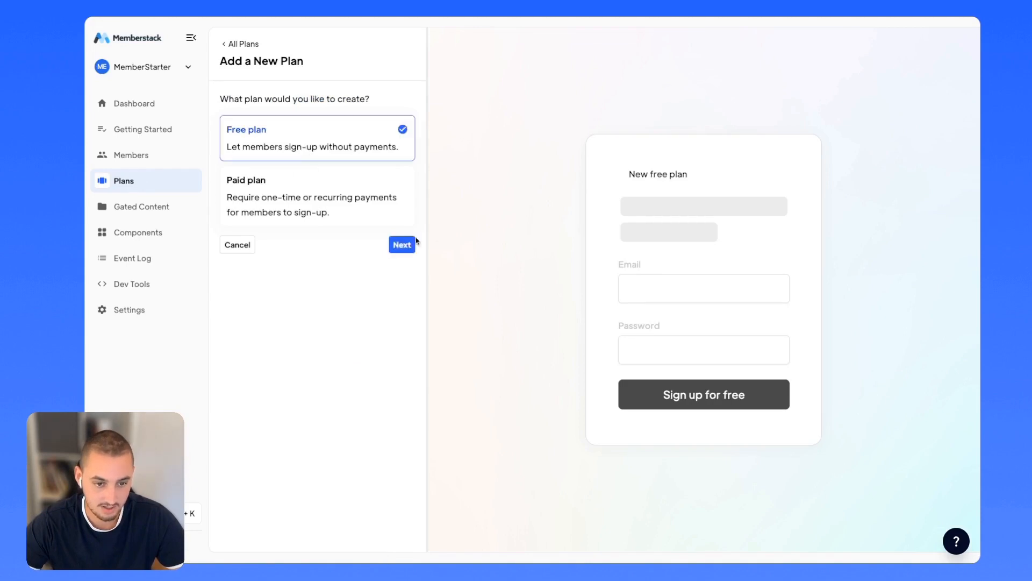
{"action": "left_click", "coordinate": [402, 244]}
{"action": "left_click", "coordinate": [315, 117]}
{"action": "type", "text": "F"}
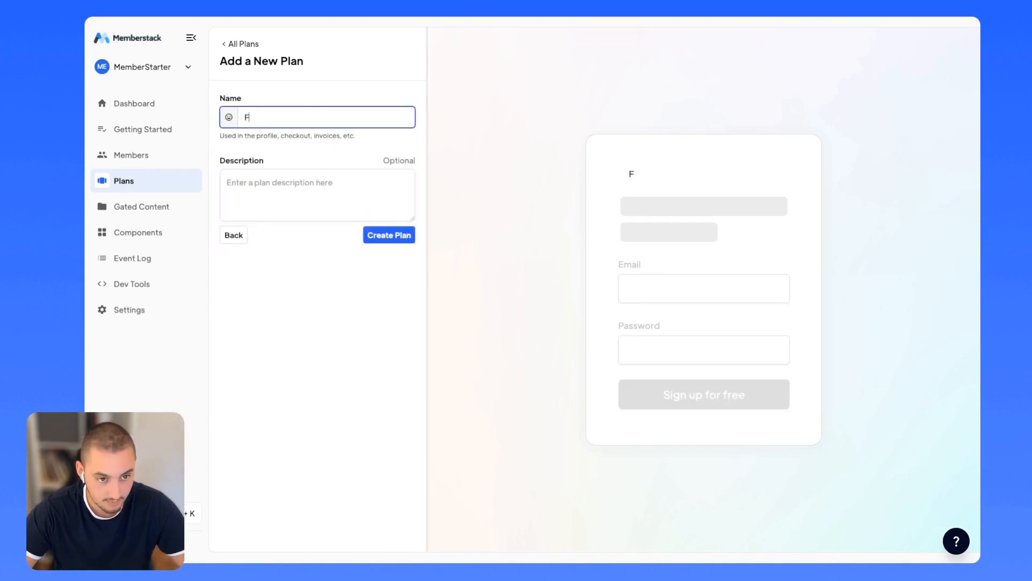
{"action": "type", "text": "ree"}
{"action": "left_click", "coordinate": [395, 238]}
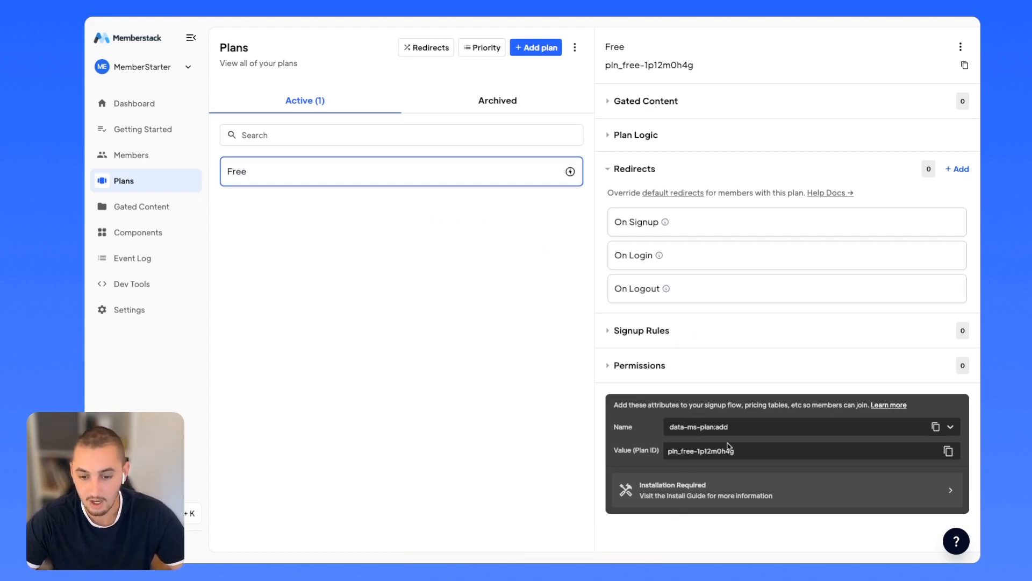
{"action": "left_click_drag", "start_coordinate": [688, 429], "coordinate": [734, 453]}
{"action": "key", "text": "super+c"}
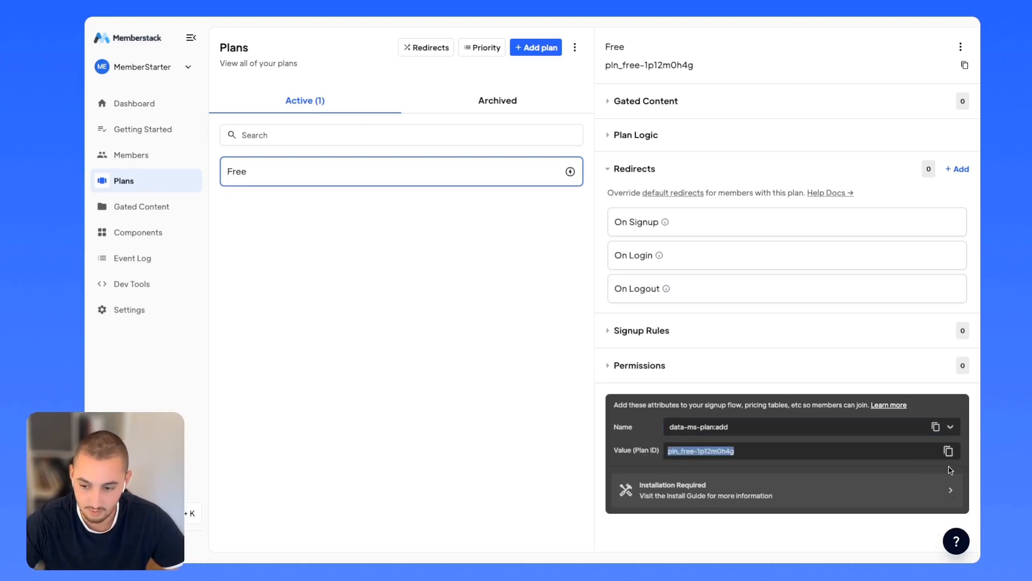
{"action": "left_click", "coordinate": [81, 134]}
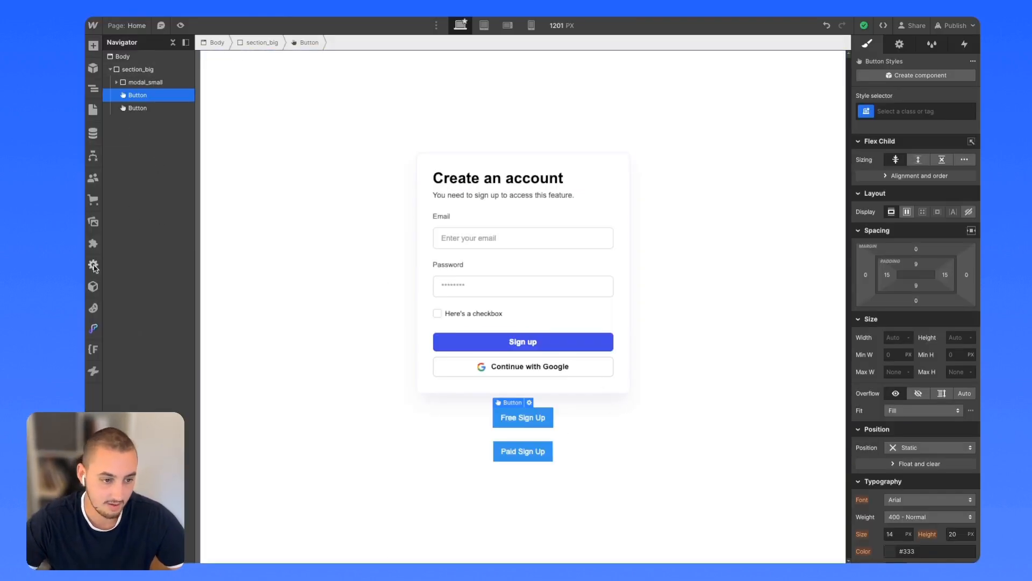
In the Memberstack app, set the Free Sign Up button to add the Free plan by its pasted plan ID.
{"action": "left_click", "coordinate": [93, 243]}
{"action": "left_click", "coordinate": [218, 93]}
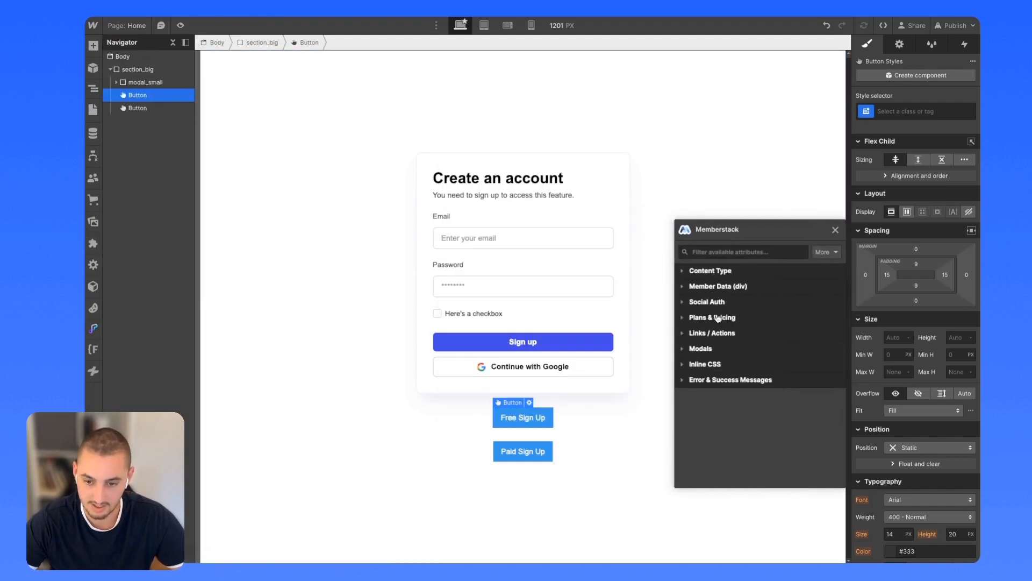
{"action": "left_click", "coordinate": [718, 321]}
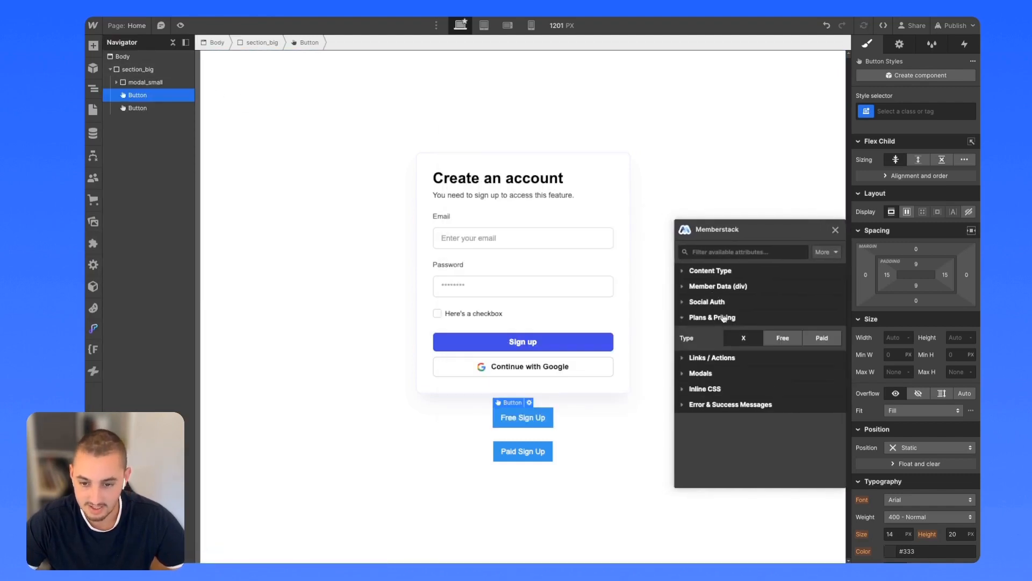
{"action": "left_click", "coordinate": [783, 338]}
{"action": "left_click", "coordinate": [755, 367]}
{"action": "left_click", "coordinate": [760, 384]}
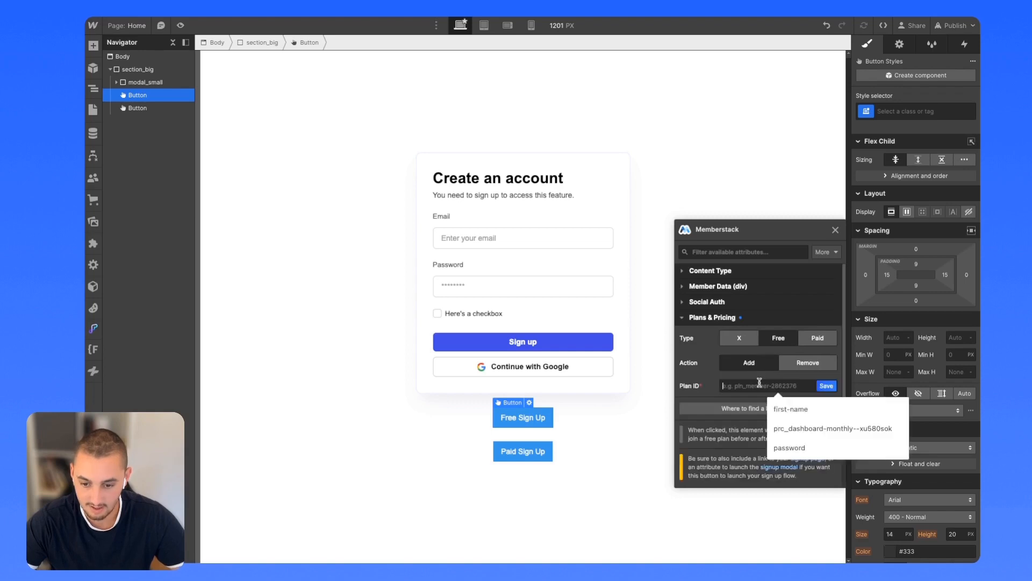
{"action": "key", "text": "super+v"}
{"action": "left_click", "coordinate": [824, 387]}
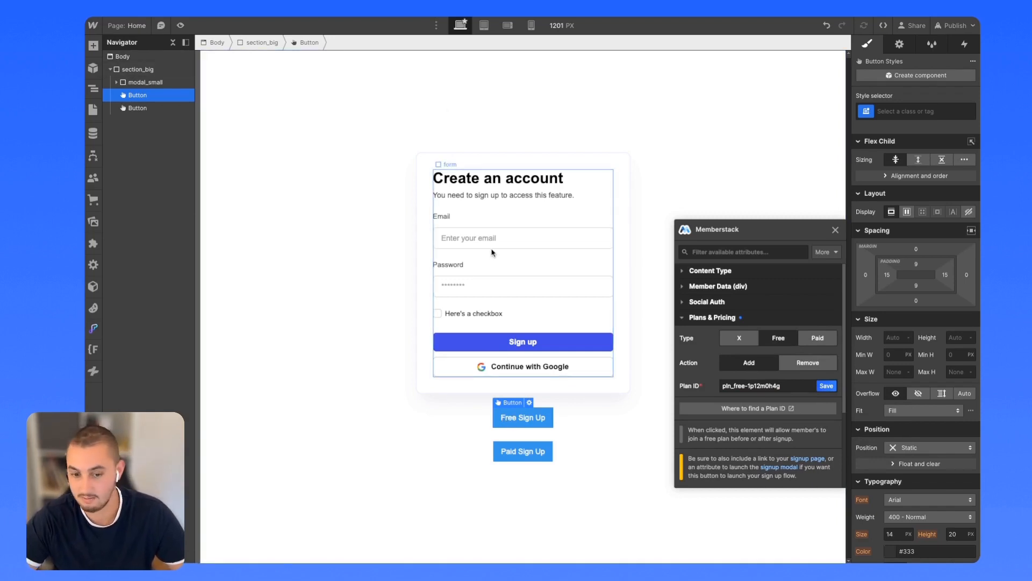
Make the Free Sign Up button open Memberstack's Signup modal.
{"action": "left_click", "coordinate": [698, 319]}
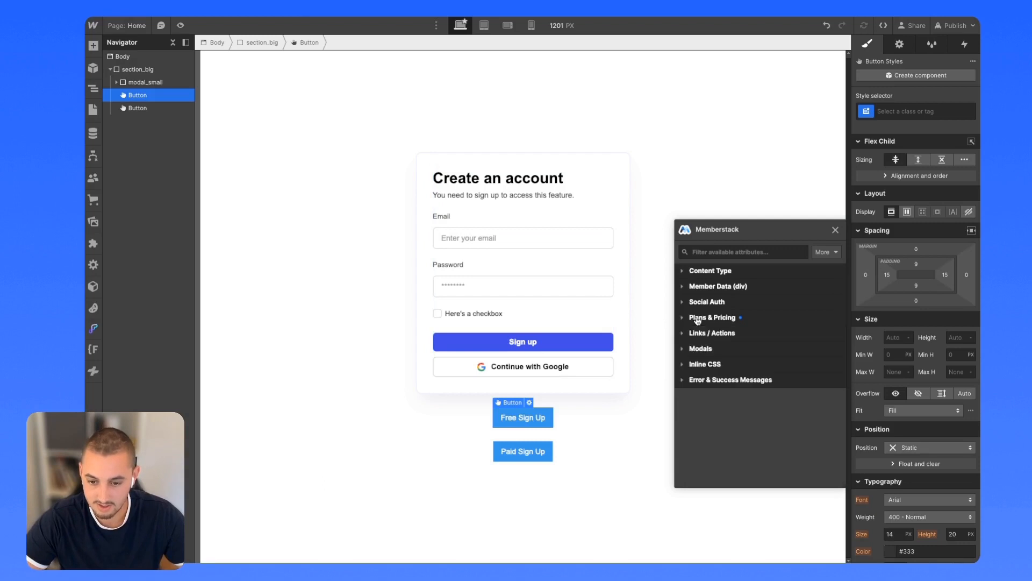
{"action": "left_click", "coordinate": [700, 351]}
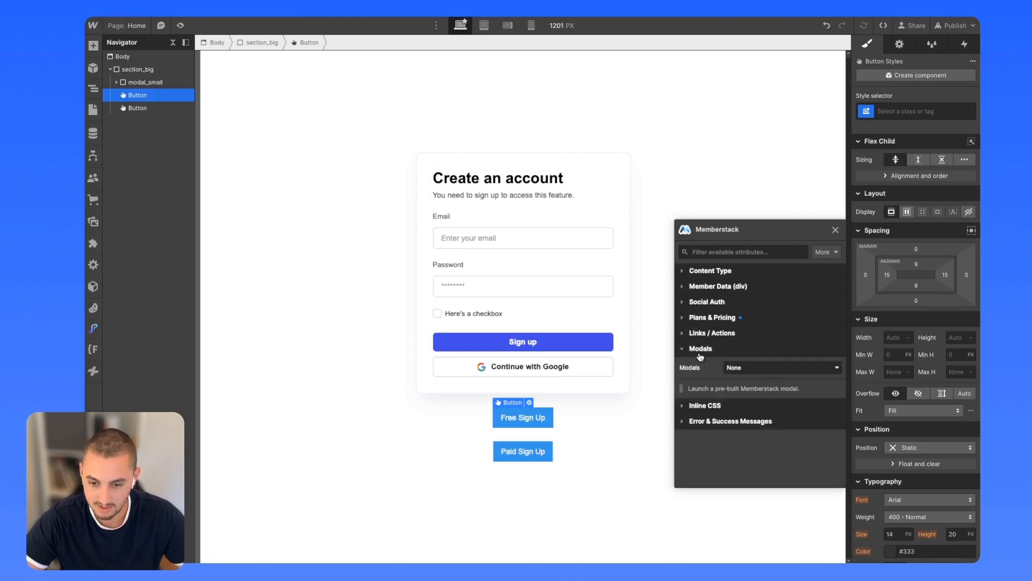
{"action": "left_click", "coordinate": [735, 370]}
{"action": "left_click", "coordinate": [736, 395]}
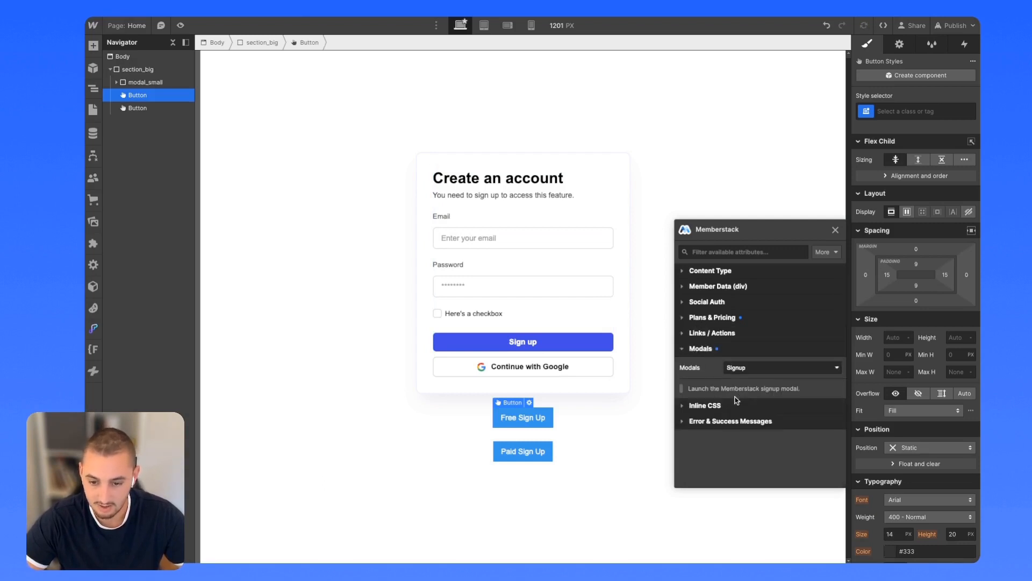
{"action": "left_click", "coordinate": [960, 25]}
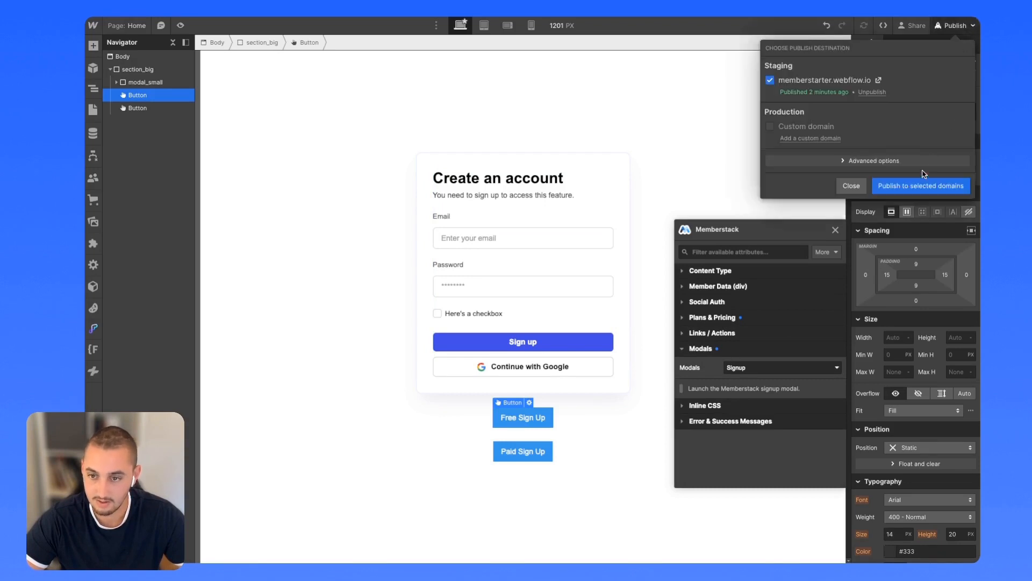
Publish to the staging domain and open the Free Sign Up modal on the live site.
{"action": "left_click", "coordinate": [918, 186]}
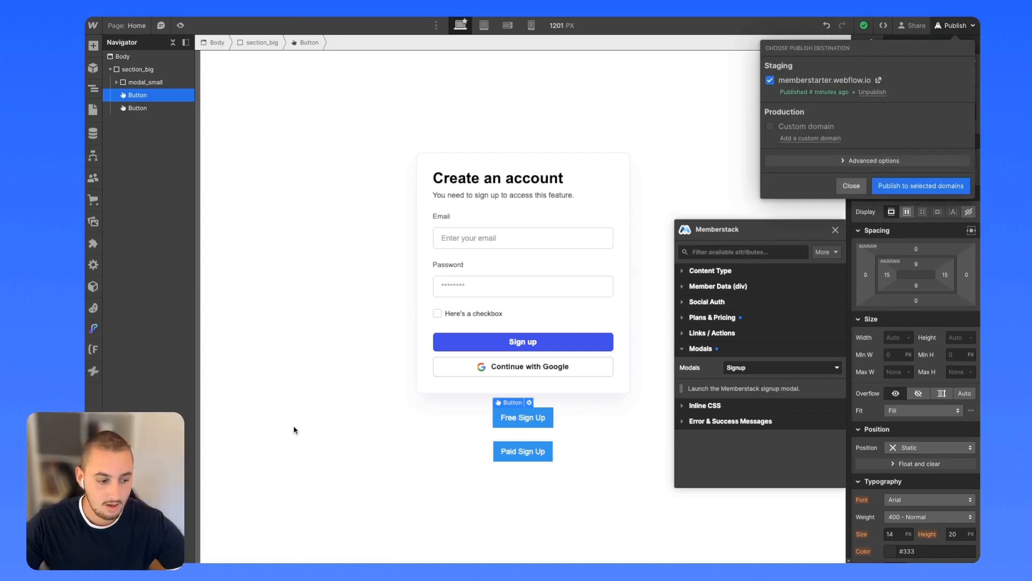
{"action": "left_click", "coordinate": [879, 82]}
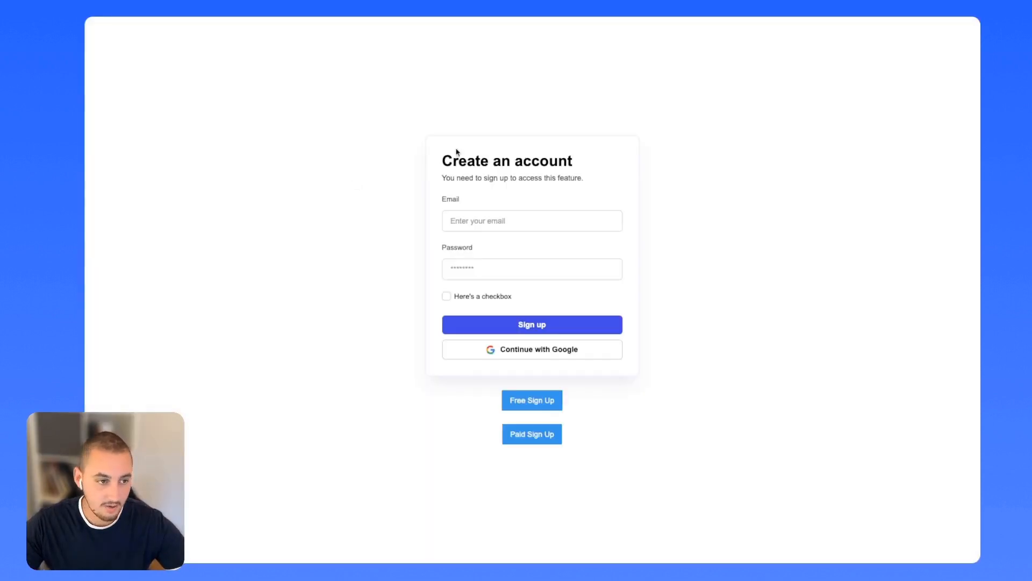
{"action": "left_click", "coordinate": [527, 403]}
Fill in a test member's first name, last name, e-mail and password and submit the signup.
{"action": "left_click", "coordinate": [483, 214]}
{"action": "type", "text": "fvdd"}
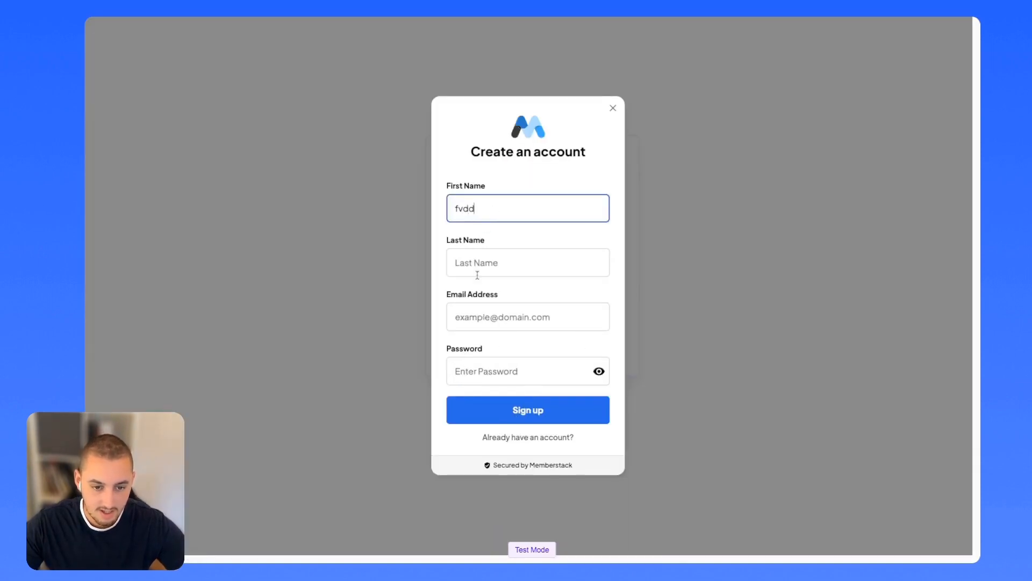
{"action": "left_click", "coordinate": [479, 263]}
{"action": "type", "text": "dfvdvdf"}
{"action": "left_click", "coordinate": [469, 317]}
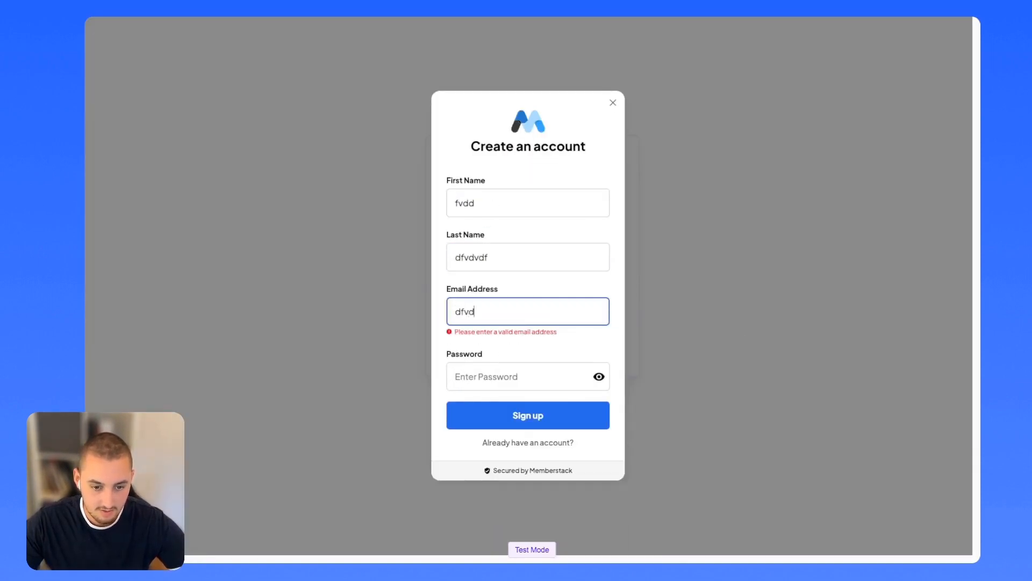
{"action": "key", "text": "Tab"}
{"action": "left_click", "coordinate": [497, 411]}
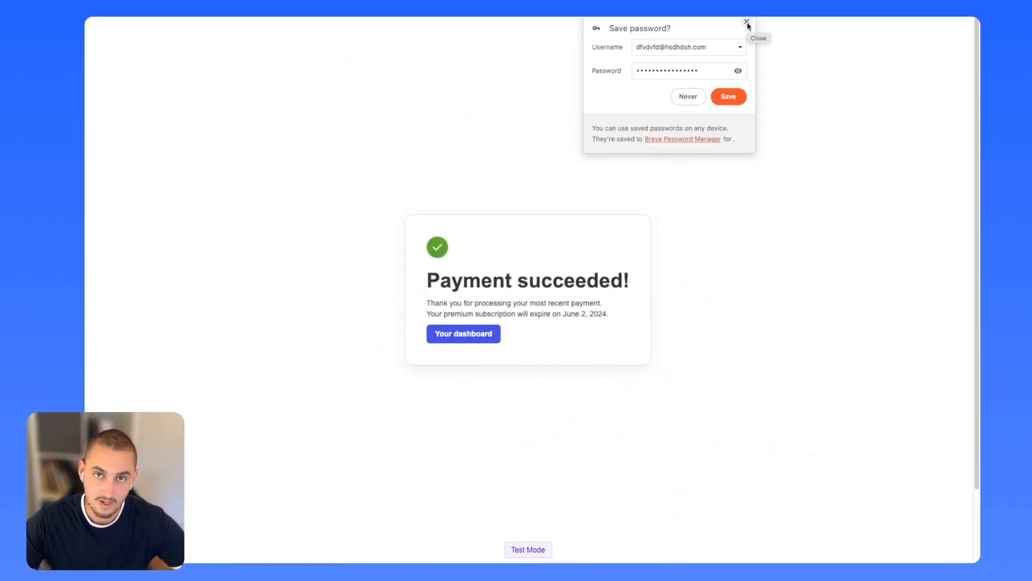
{"action": "left_click", "coordinate": [747, 23]}
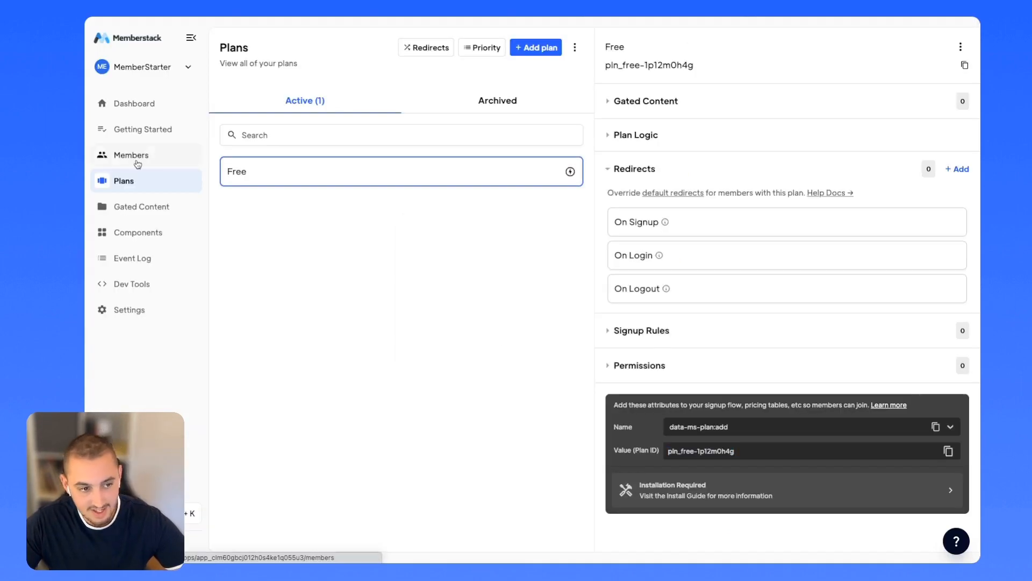
{"action": "left_click", "coordinate": [138, 163]}
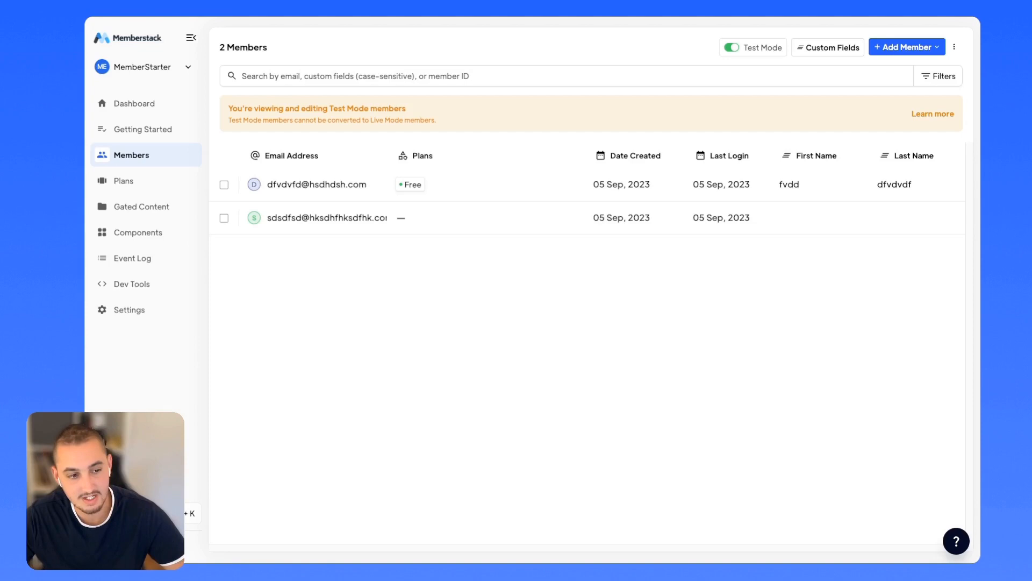
{"action": "left_click", "coordinate": [107, 182]}
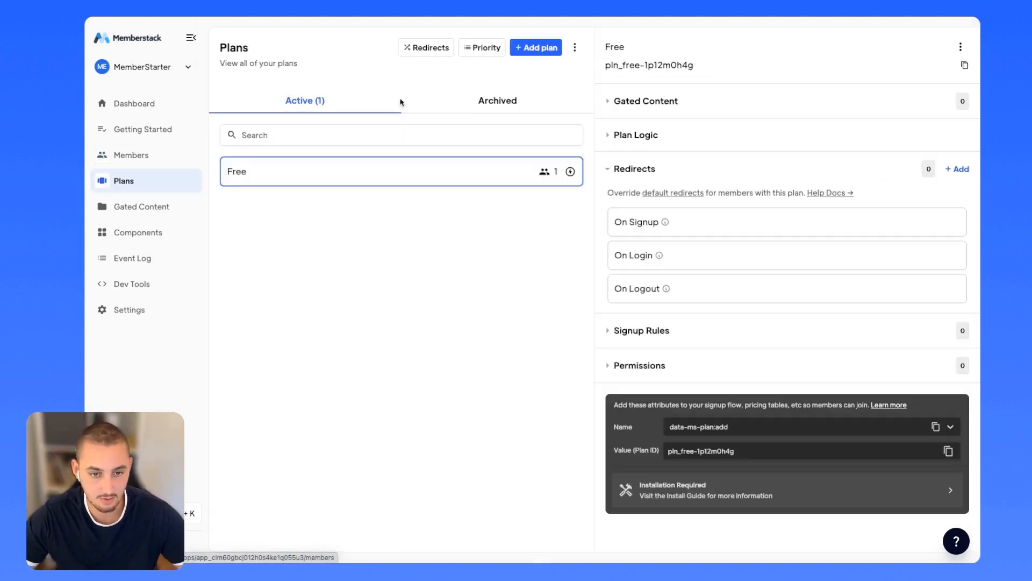
{"action": "left_click", "coordinate": [532, 46]}
Create a new paid membership plan named Paid in Memberstack.
{"action": "left_click", "coordinate": [328, 189]}
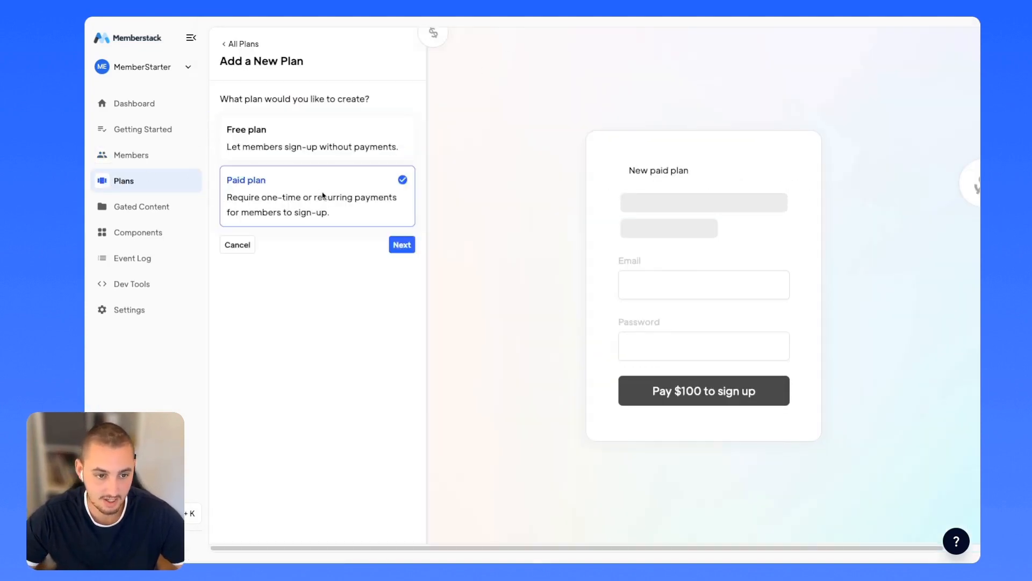
{"action": "left_click", "coordinate": [401, 245]}
{"action": "left_click", "coordinate": [295, 111]}
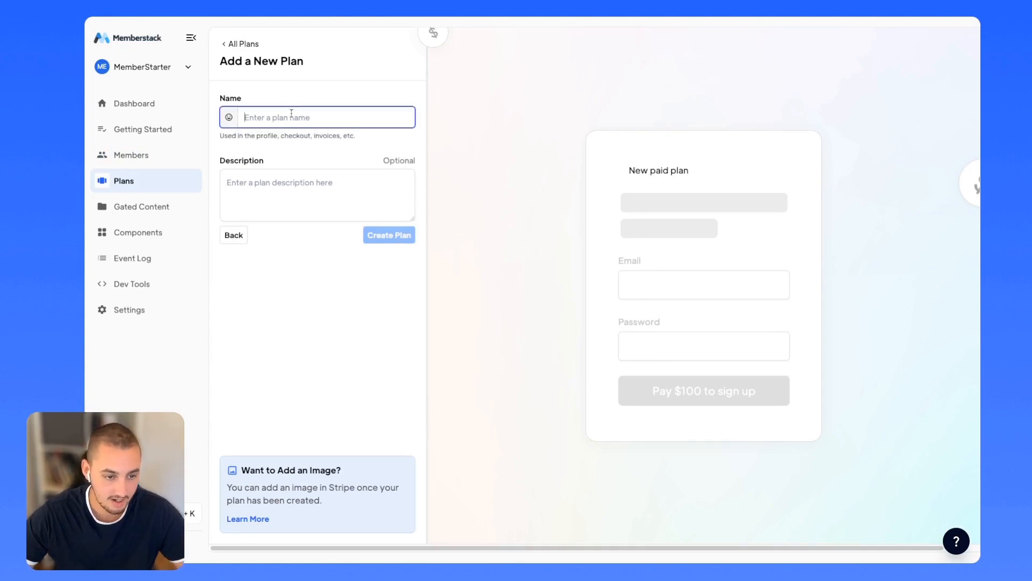
{"action": "type", "text": "Pi"}
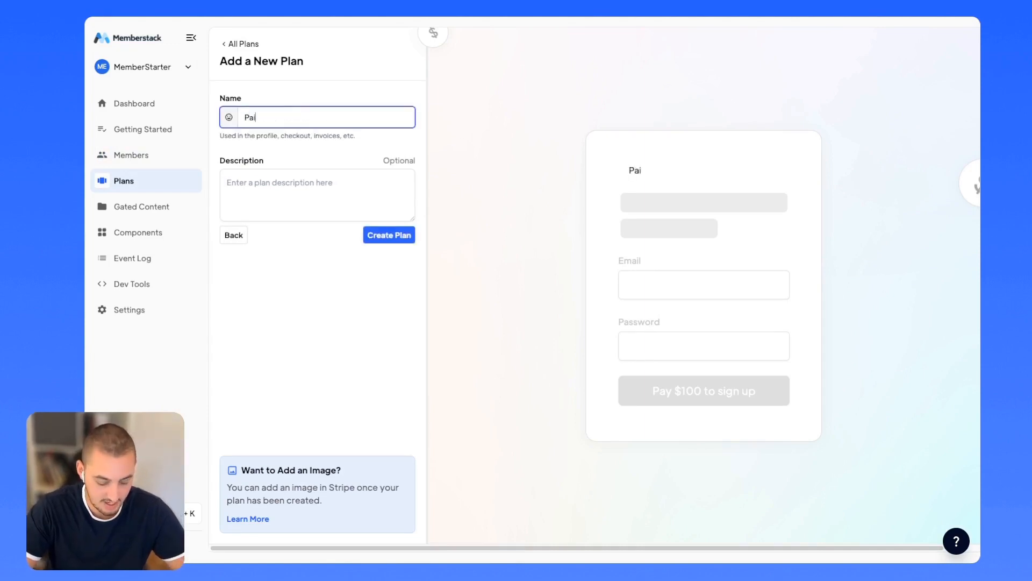
{"action": "type", "text": "d"}
{"action": "left_click", "coordinate": [382, 235]}
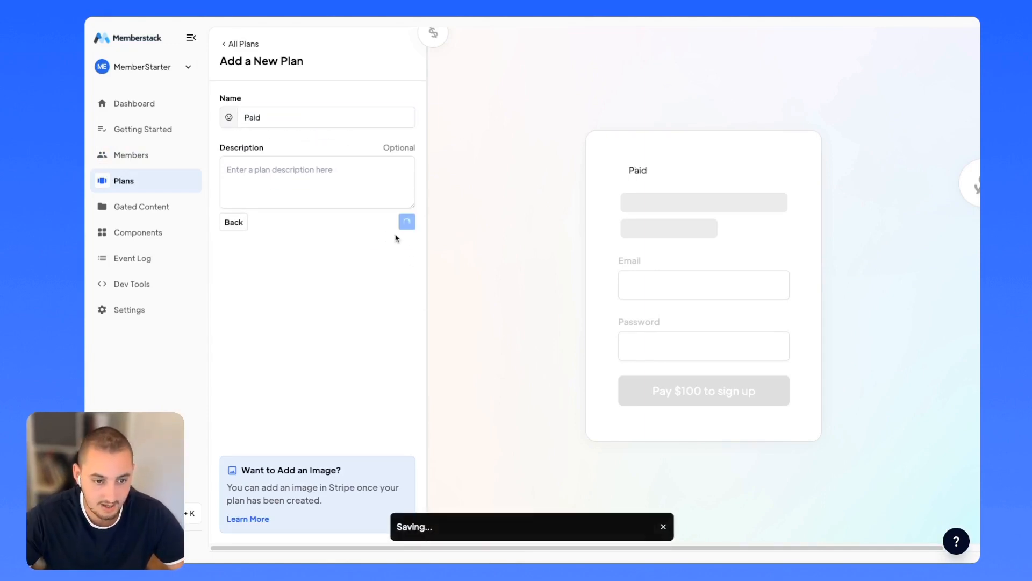
Connect and log in to a Stripe account for the Paid plan's pricing, then return to Plans.
{"action": "left_click", "coordinate": [638, 80]}
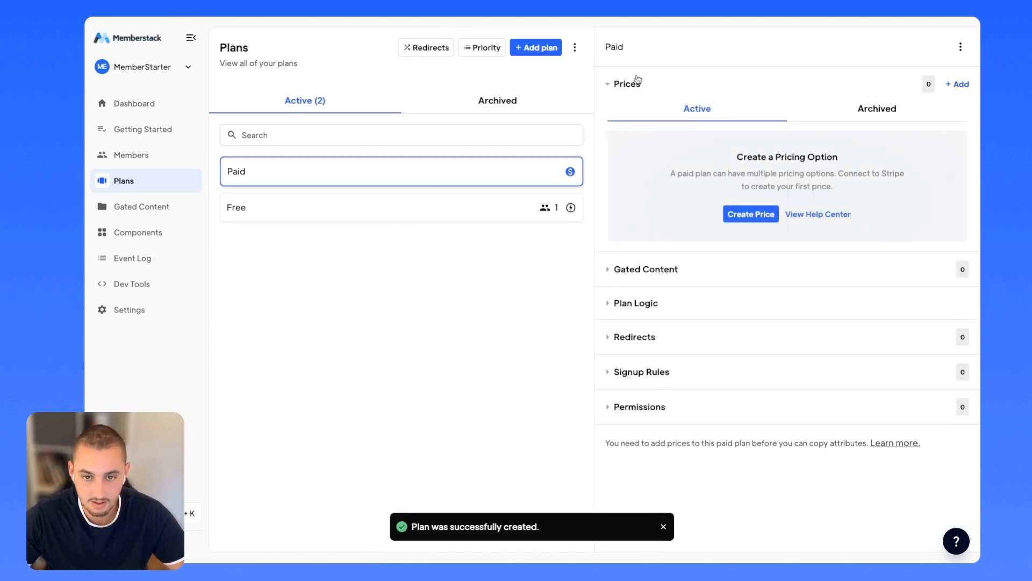
{"action": "left_click", "coordinate": [751, 214]}
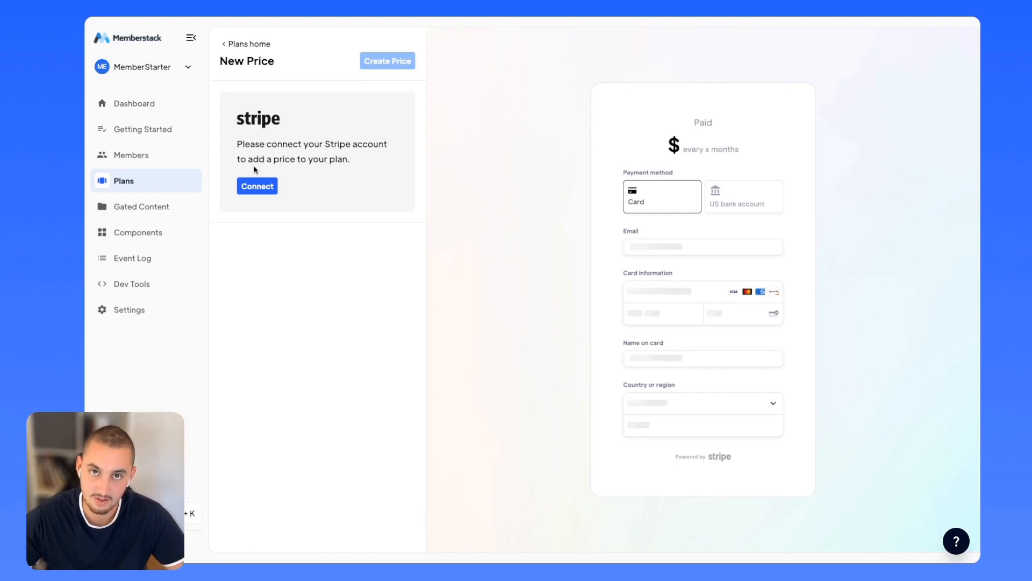
{"action": "left_click", "coordinate": [251, 188]}
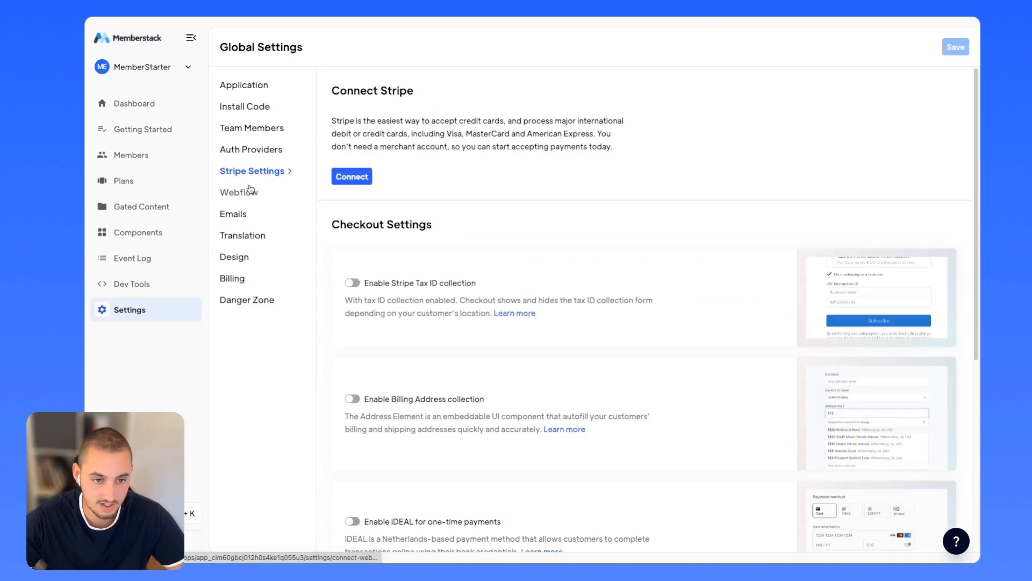
{"action": "left_click", "coordinate": [345, 178]}
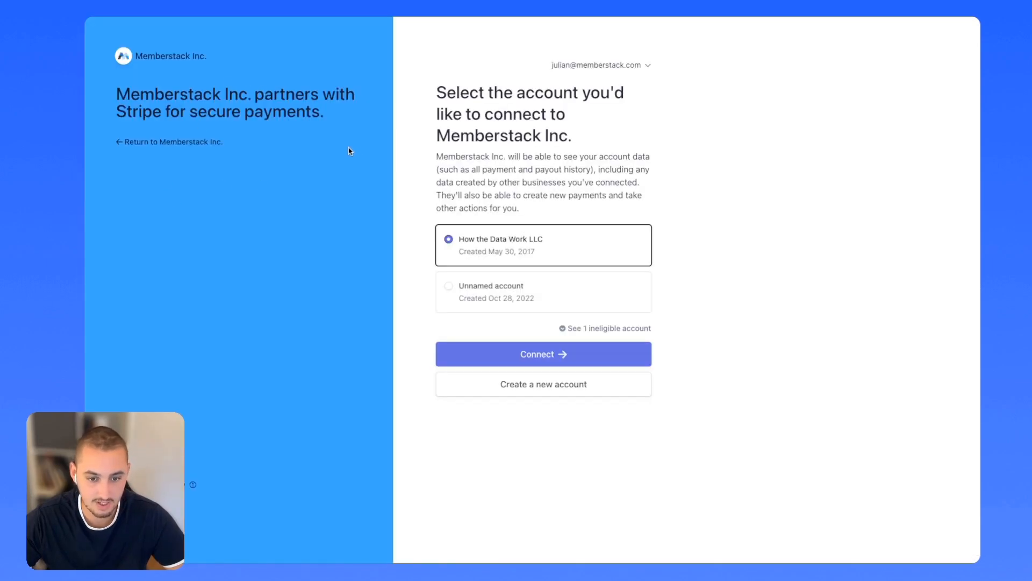
{"action": "left_click", "coordinate": [541, 355]}
{"action": "left_click", "coordinate": [495, 237]}
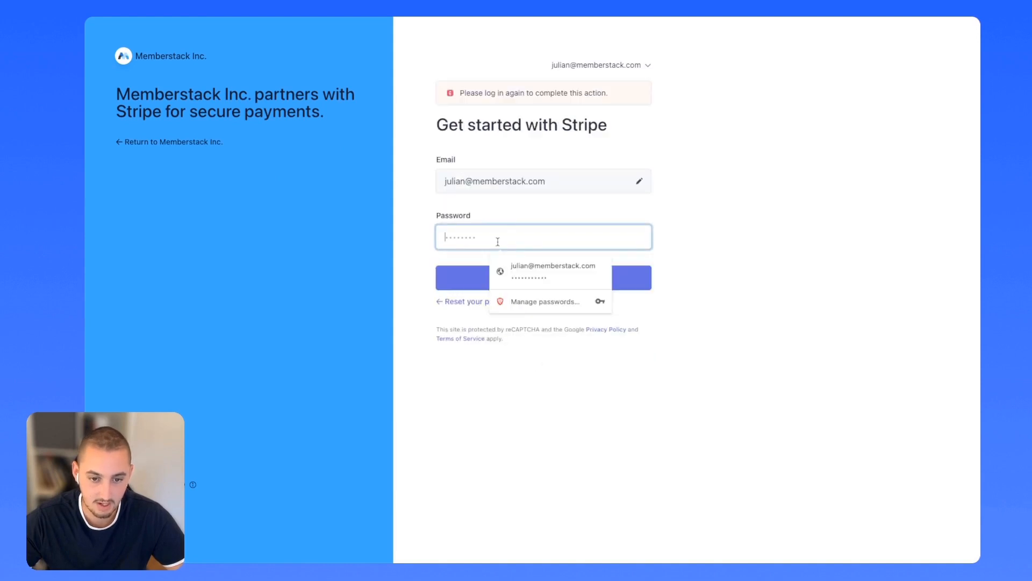
{"action": "left_click", "coordinate": [502, 268]}
{"action": "left_click", "coordinate": [512, 279]}
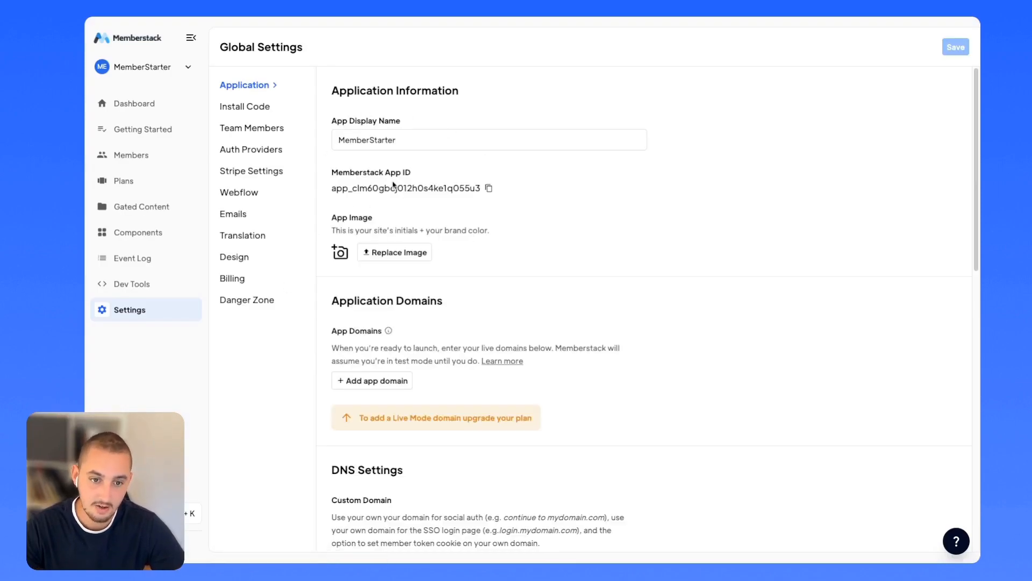
{"action": "left_click", "coordinate": [125, 181]}
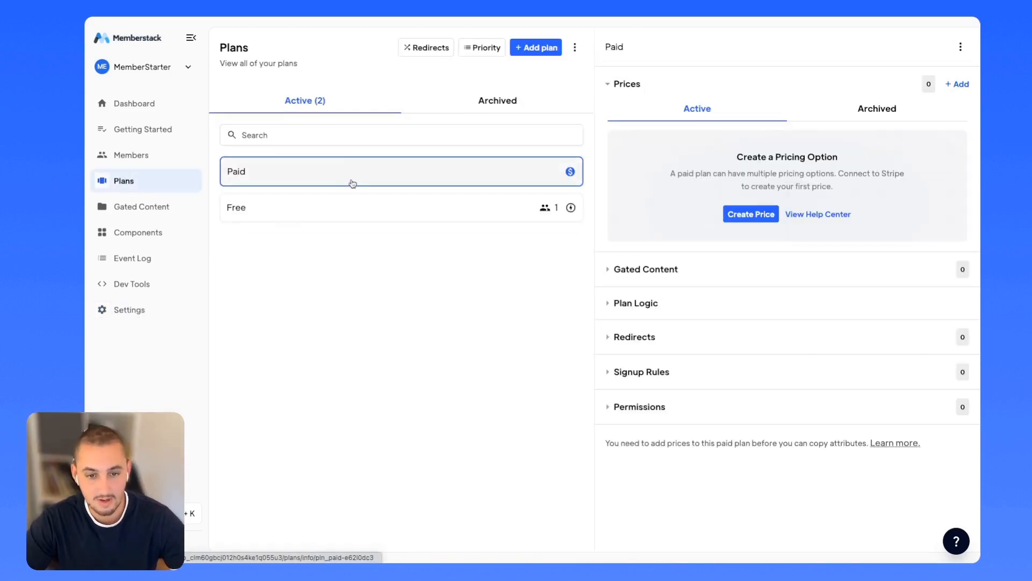
Fill in a new price named 'Paid Monthly' at 1 USD billed every 1 month.
{"action": "left_click", "coordinate": [755, 215]}
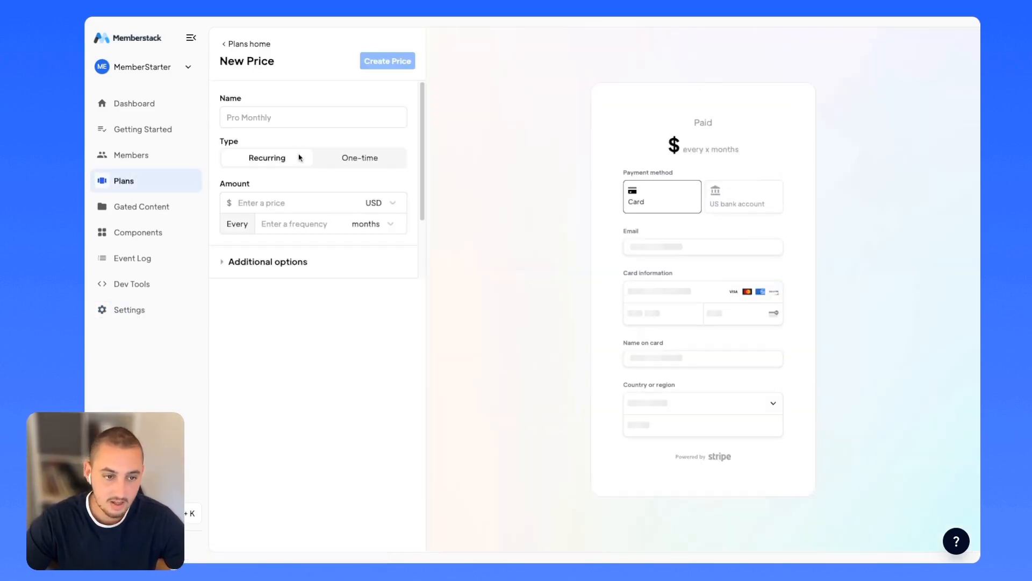
{"action": "left_click", "coordinate": [294, 118]}
{"action": "type", "text": "P"}
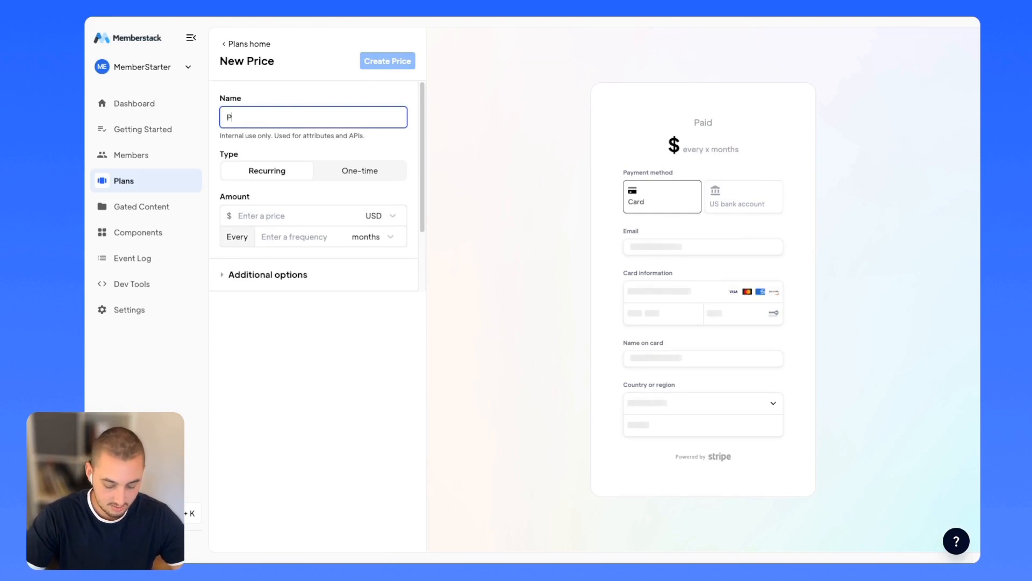
{"action": "type", "text": "aid Monthly"}
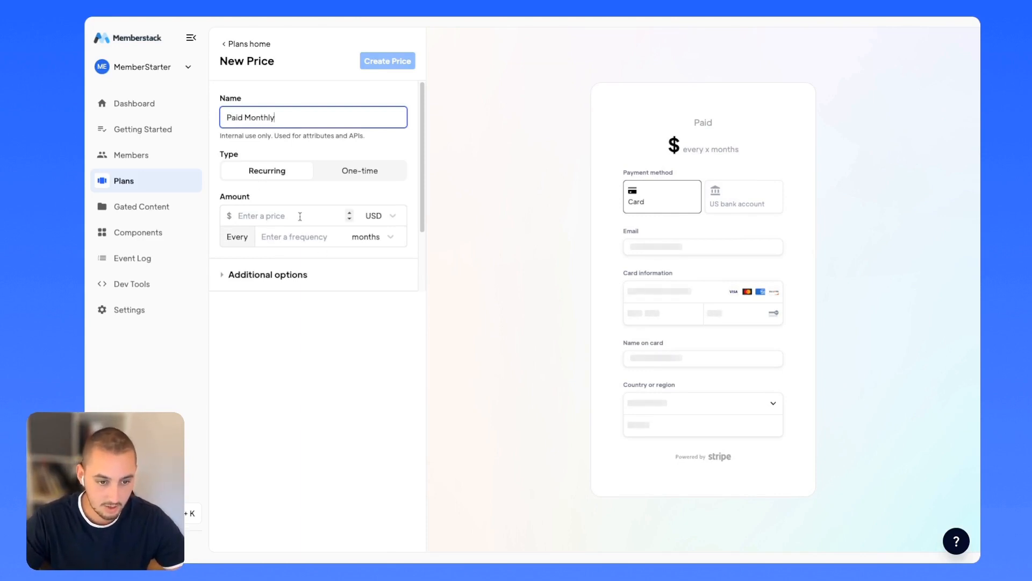
{"action": "left_click", "coordinate": [349, 215]}
{"action": "type", "text": "1"}
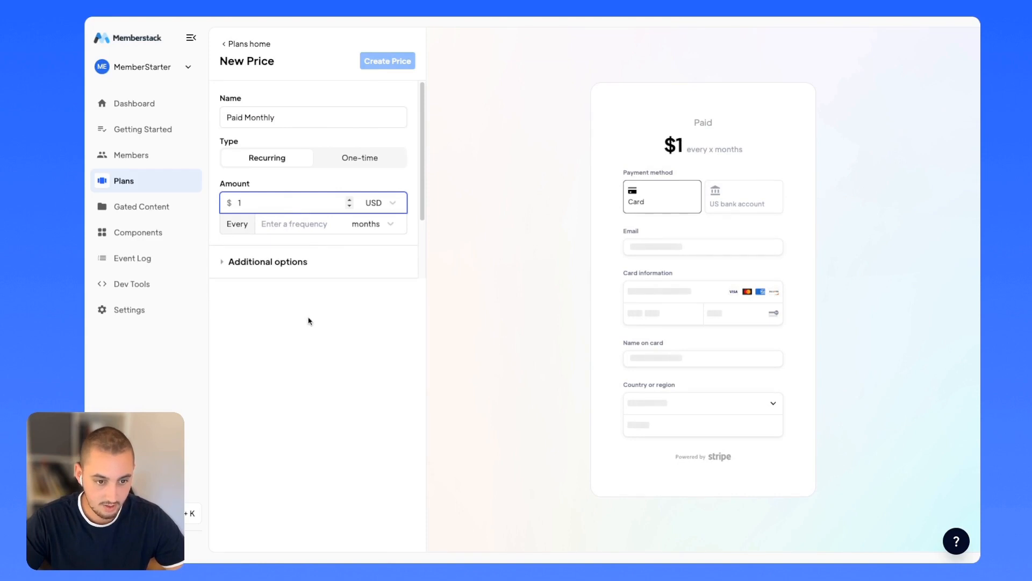
{"action": "left_click", "coordinate": [293, 223]}
{"action": "type", "text": "1"}
{"action": "left_click", "coordinate": [383, 203]}
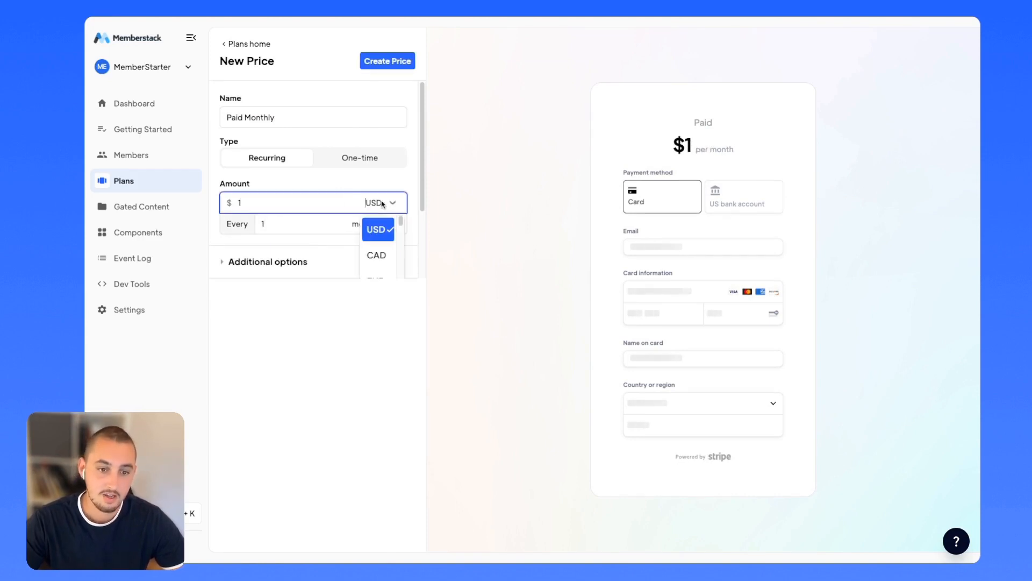
{"action": "scroll", "coordinate": [387, 248], "scroll_direction": "down", "scroll_amount": 15}
{"action": "left_click", "coordinate": [385, 202]}
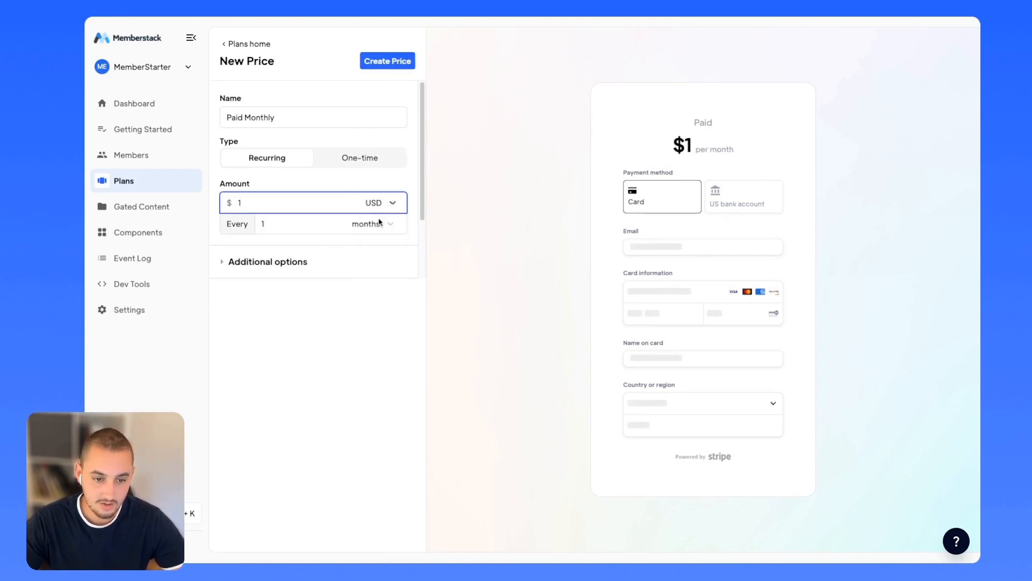
{"action": "left_click", "coordinate": [381, 223]}
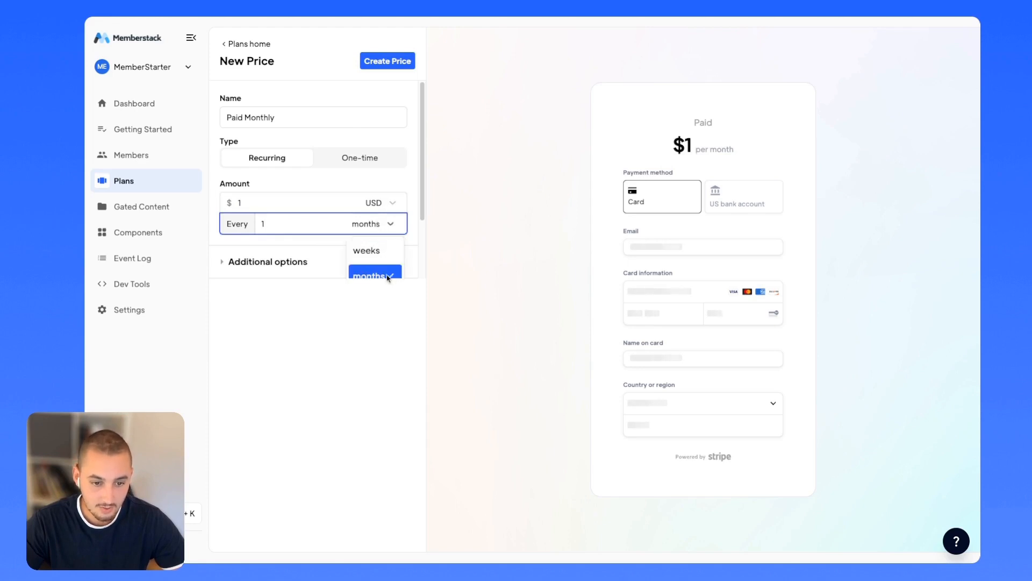
{"action": "left_click", "coordinate": [388, 224]}
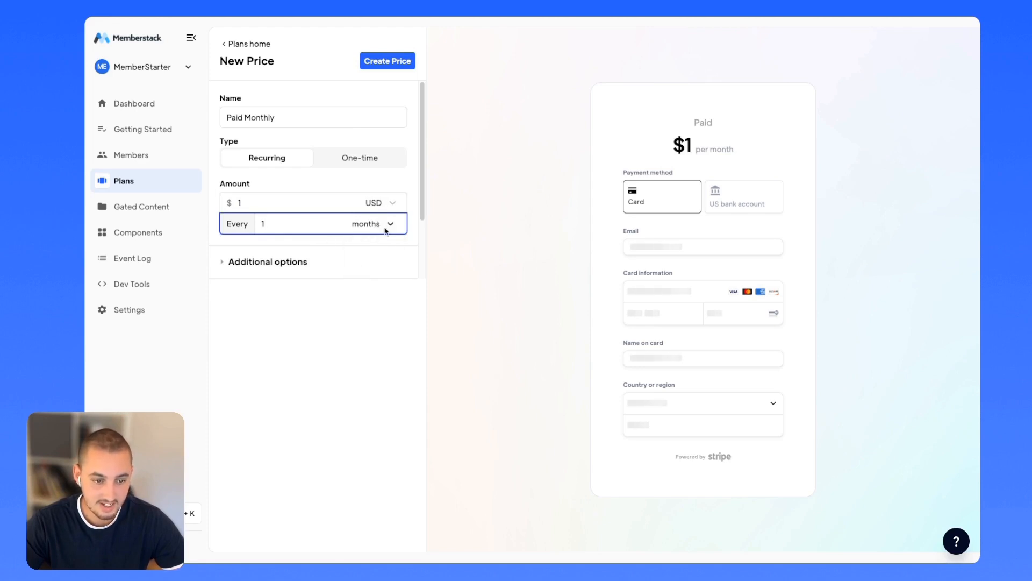
Leave setup fee and trial options unset and create the Paid Monthly price.
{"action": "left_click", "coordinate": [248, 274]}
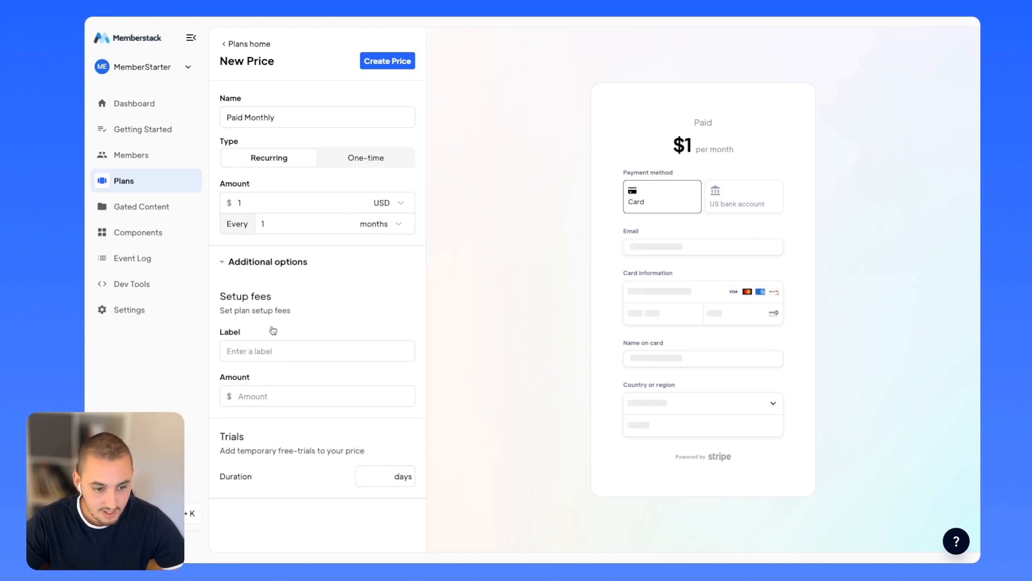
{"action": "left_click", "coordinate": [248, 262]}
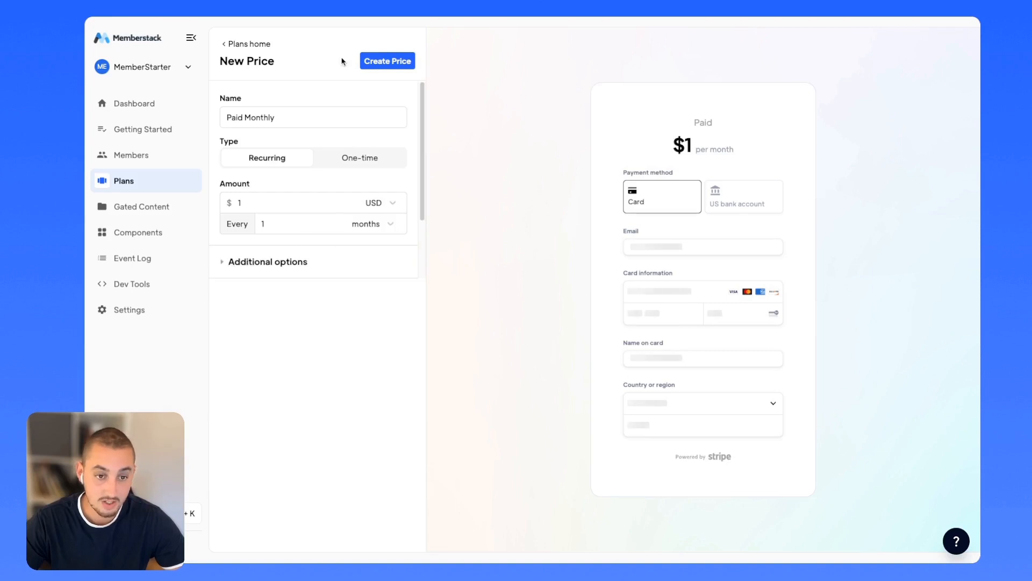
{"action": "left_click", "coordinate": [388, 61]}
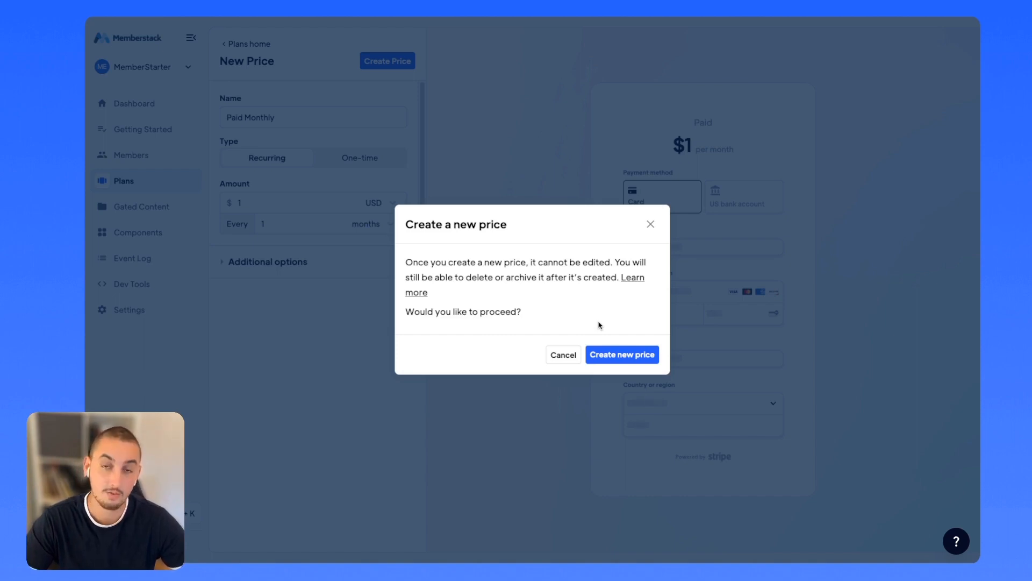
{"action": "left_click", "coordinate": [638, 355]}
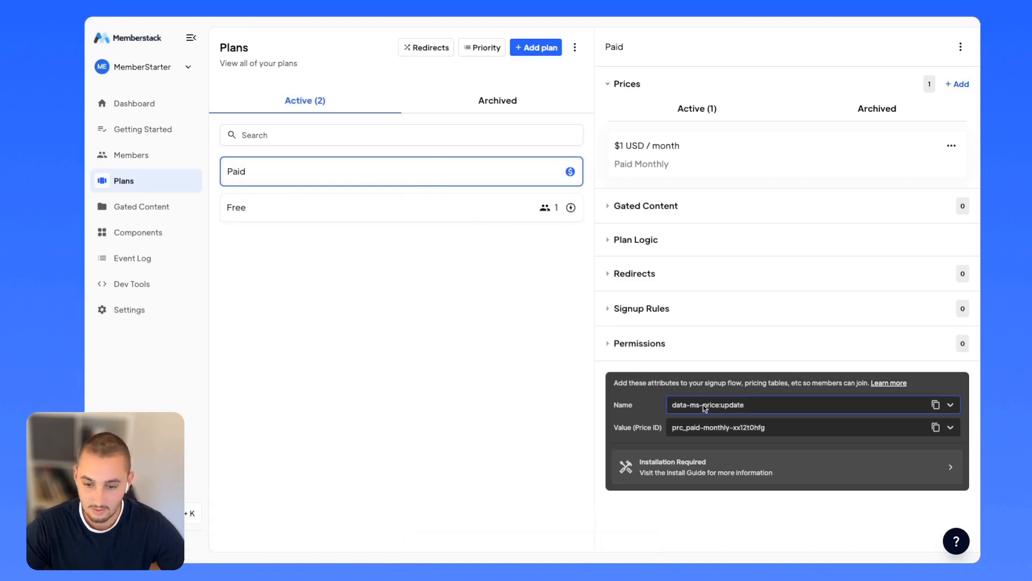
Set the attribute name to data-ms-price:add and copy the Paid Monthly price ID.
{"action": "left_click", "coordinate": [950, 405]}
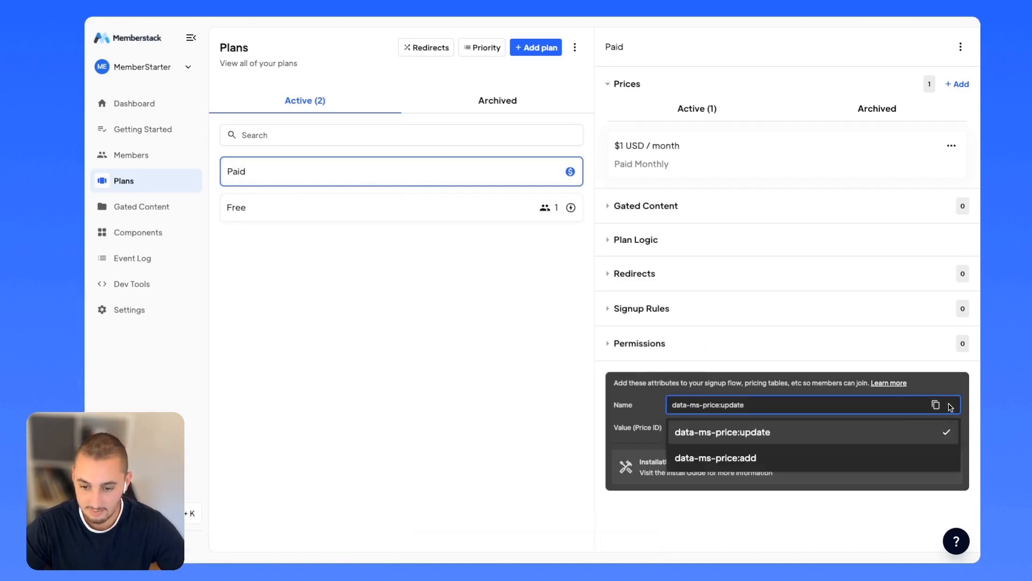
{"action": "left_click", "coordinate": [813, 458]}
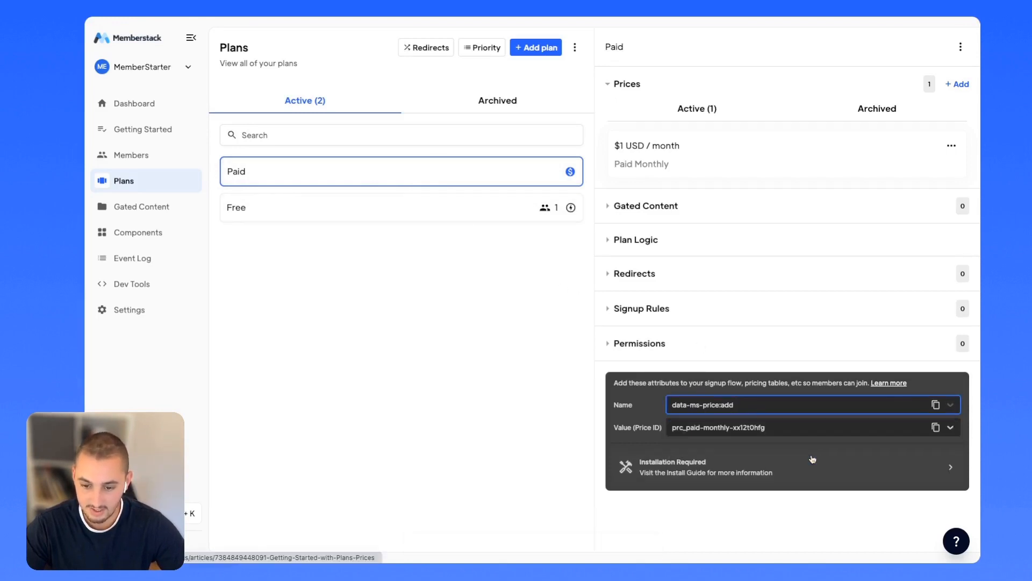
{"action": "left_click", "coordinate": [932, 427]}
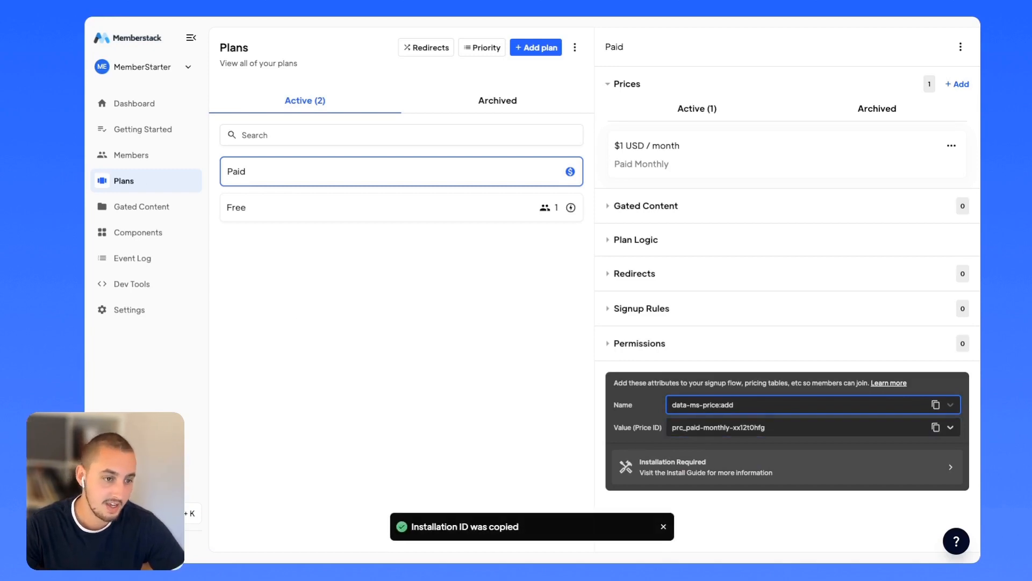
Give the Paid Sign Up button a Paid plan, Add method, and the pasted price ID.
{"action": "key", "text": "ctrl+Tab"}
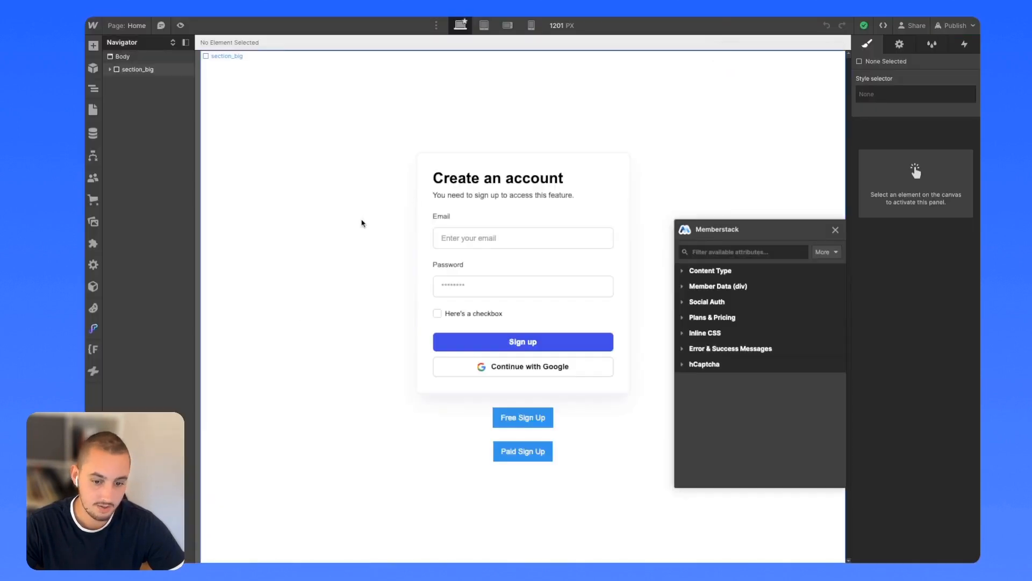
{"action": "left_click", "coordinate": [499, 457]}
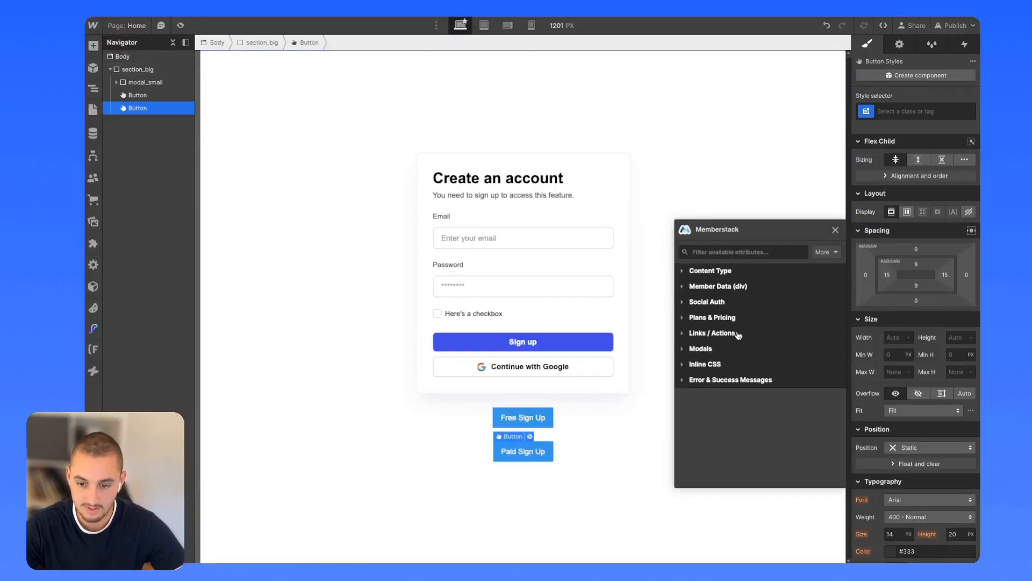
{"action": "left_click", "coordinate": [719, 318]}
{"action": "left_click", "coordinate": [817, 338]}
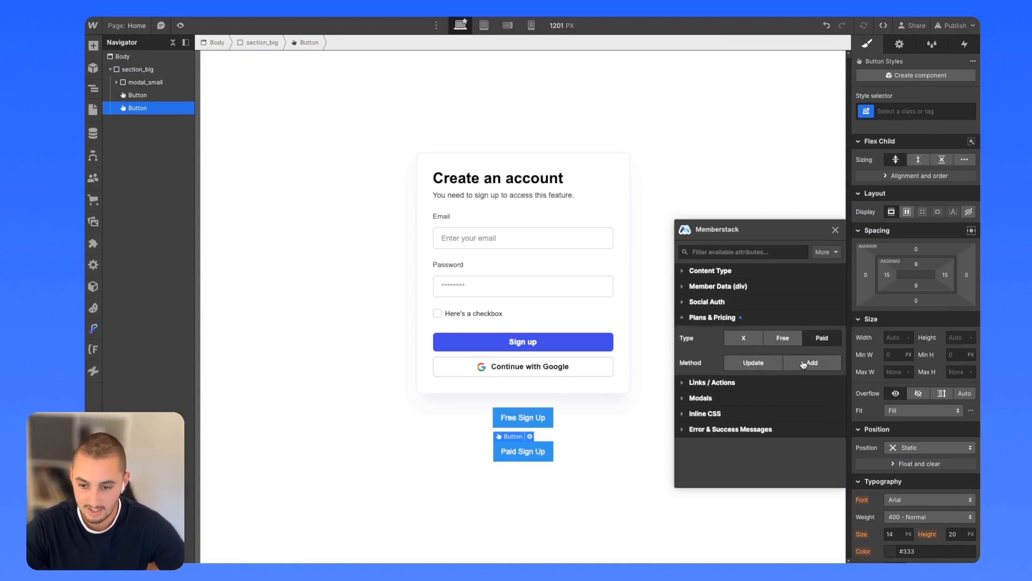
{"action": "left_click", "coordinate": [807, 362]}
{"action": "left_click", "coordinate": [761, 384]}
{"action": "key", "text": "super+v"}
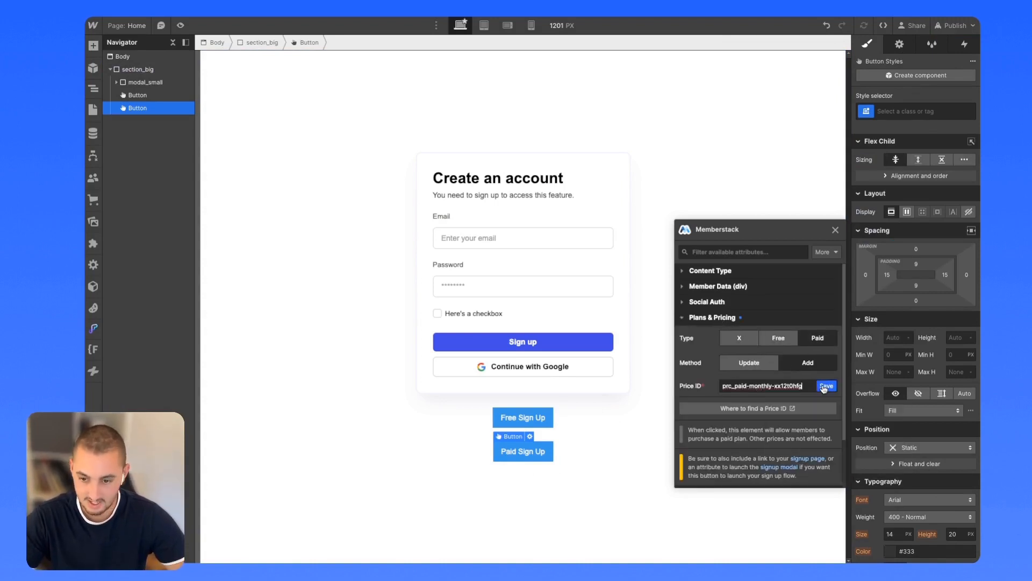
{"action": "left_click", "coordinate": [825, 388]}
Make the Paid Sign Up button launch the Signup modal.
{"action": "left_click", "coordinate": [693, 317]}
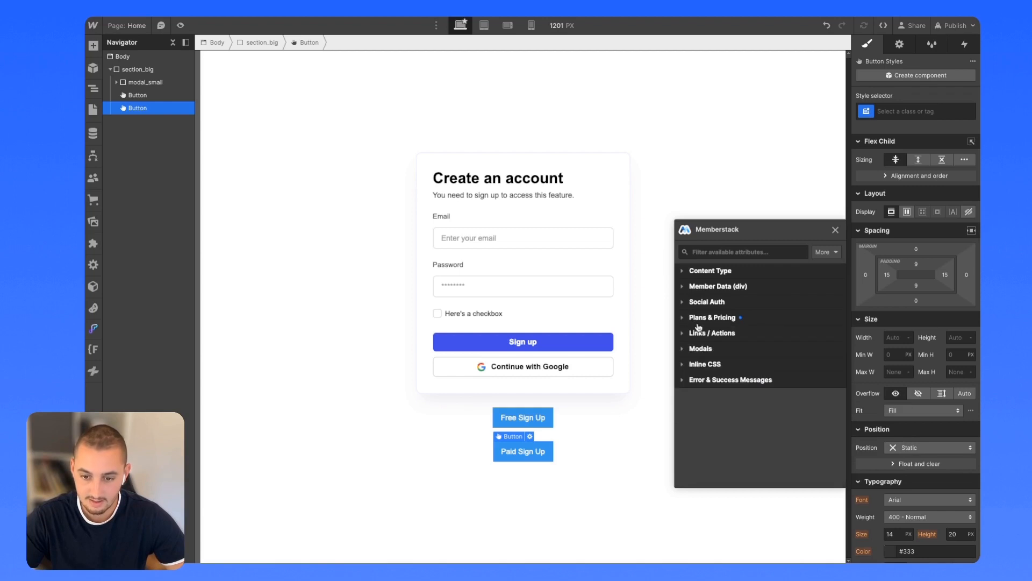
{"action": "left_click", "coordinate": [699, 349]}
{"action": "left_click", "coordinate": [744, 372]}
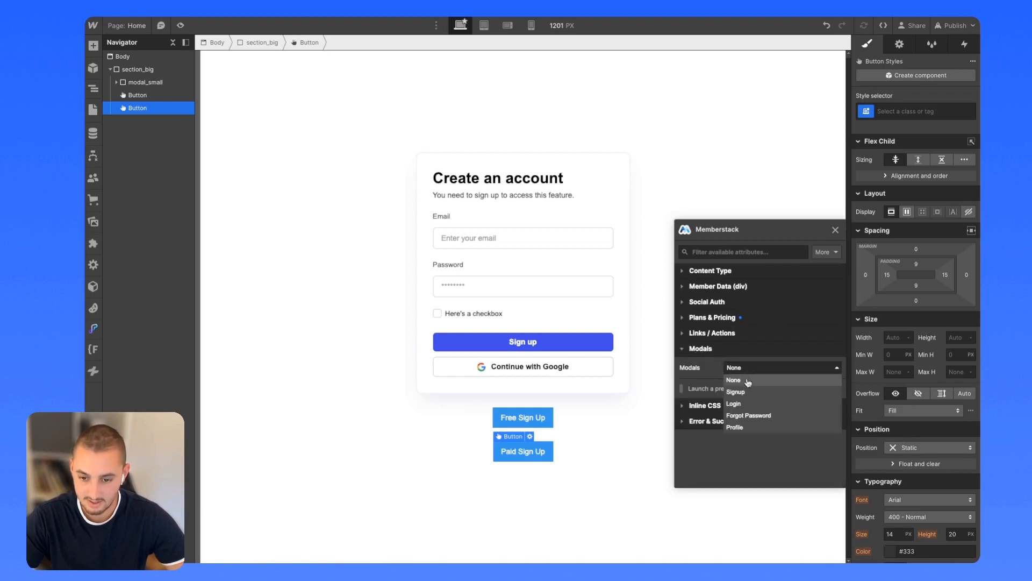
{"action": "left_click", "coordinate": [747, 388]}
Publish the site to staging and open the Success Paid page.
{"action": "left_click", "coordinate": [955, 25]}
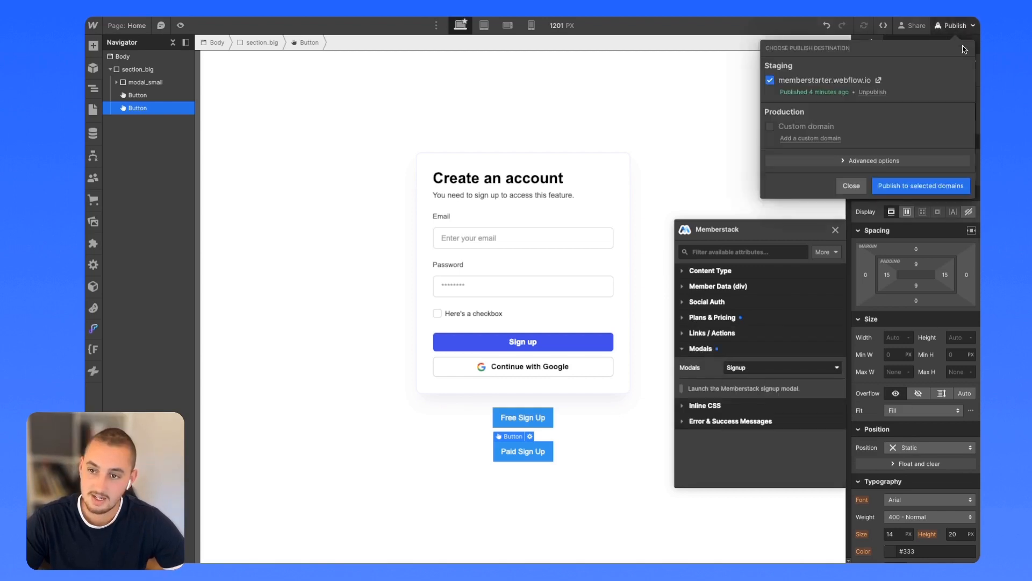
{"action": "left_click", "coordinate": [920, 186]}
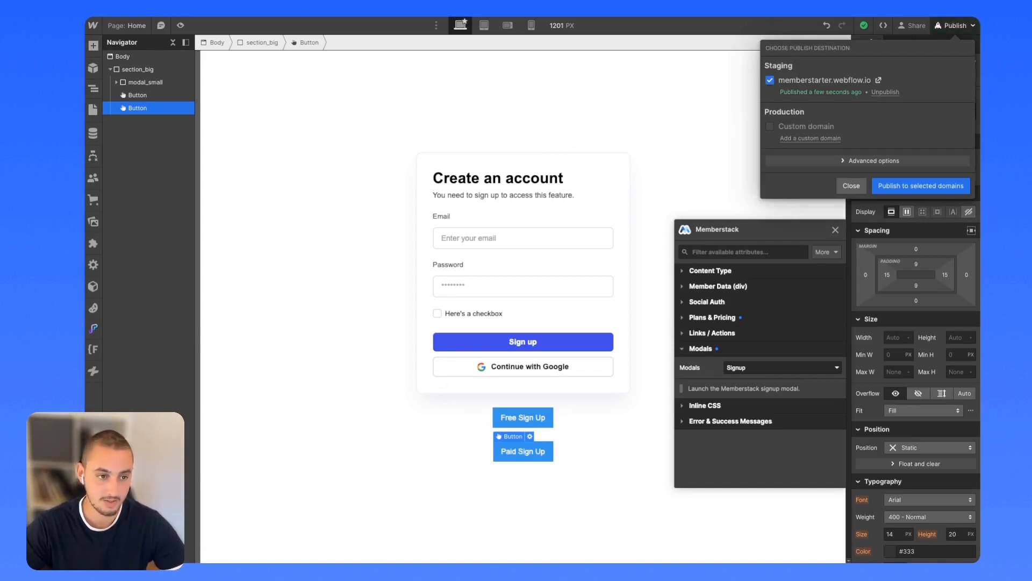
{"action": "left_click", "coordinate": [93, 110]}
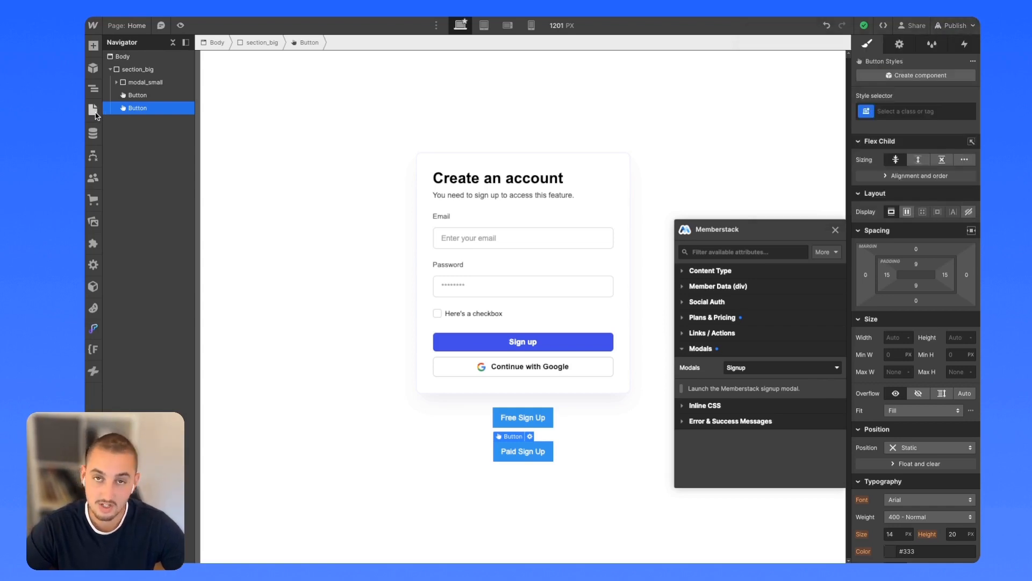
{"action": "left_click", "coordinate": [93, 109]}
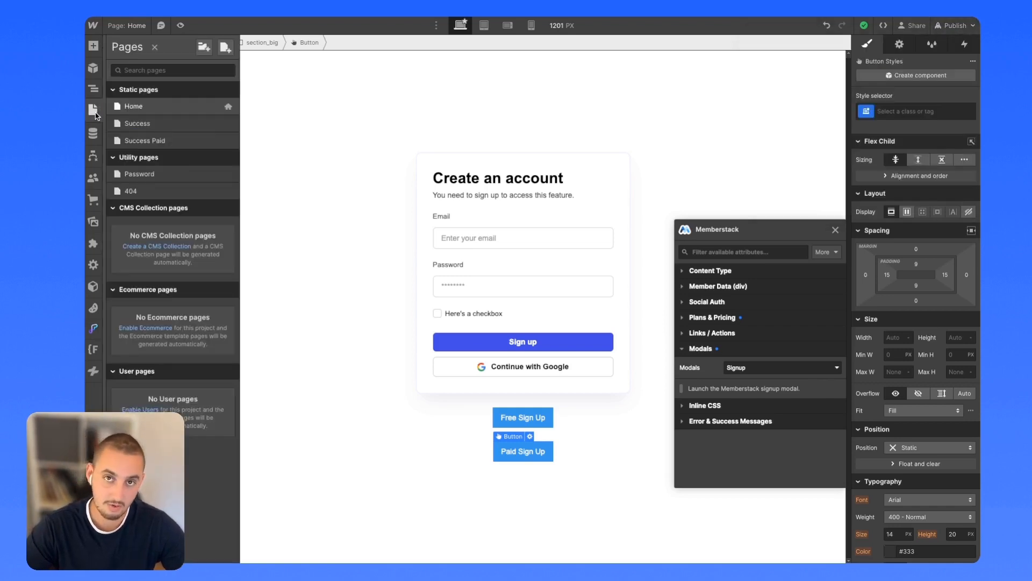
{"action": "left_click", "coordinate": [149, 141]}
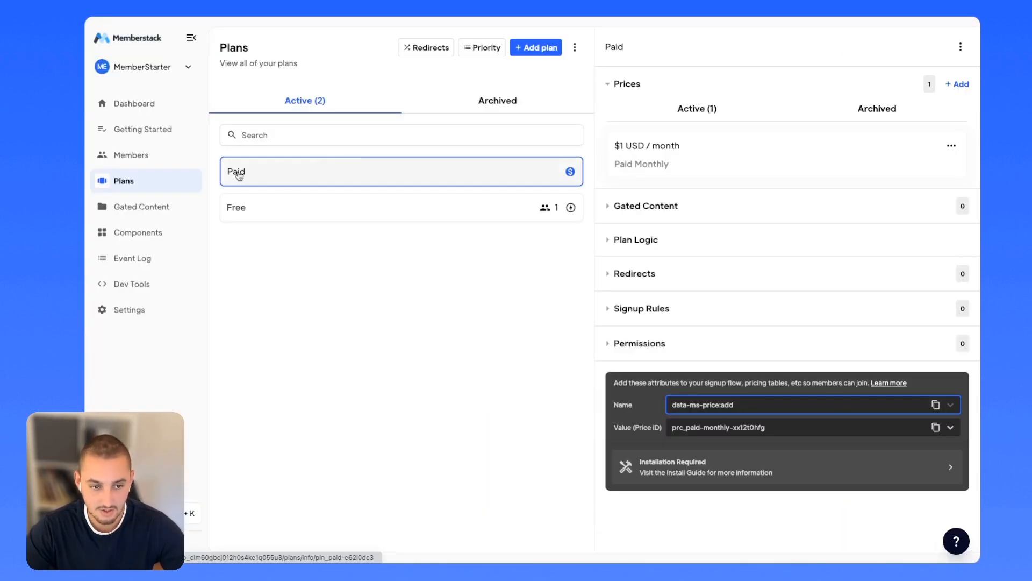
Save success-paid as the Paid plan's redirect after signup or purchase.
{"action": "left_click", "coordinate": [639, 273]}
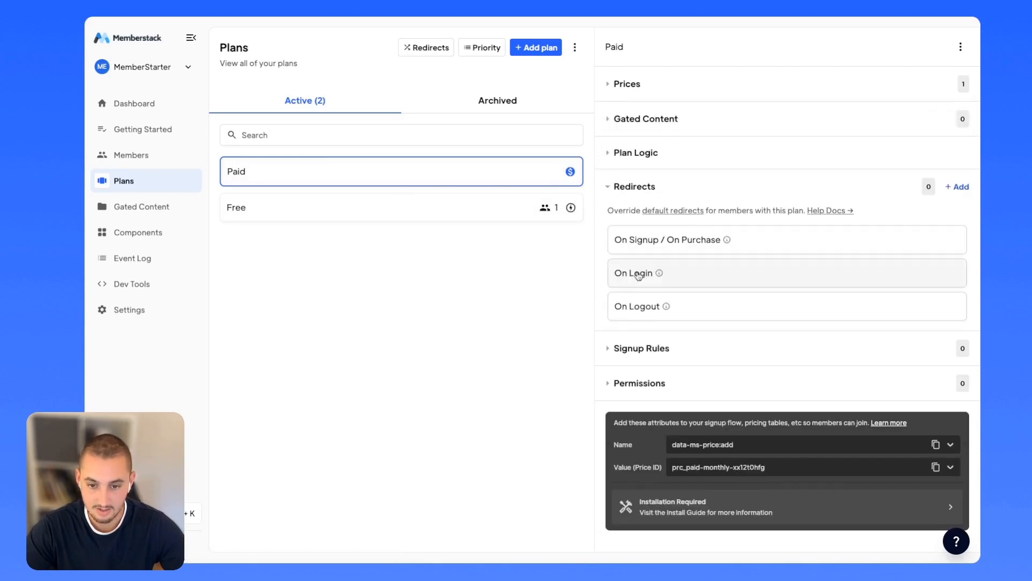
{"action": "left_click", "coordinate": [652, 239]}
{"action": "type", "text": "succ"}
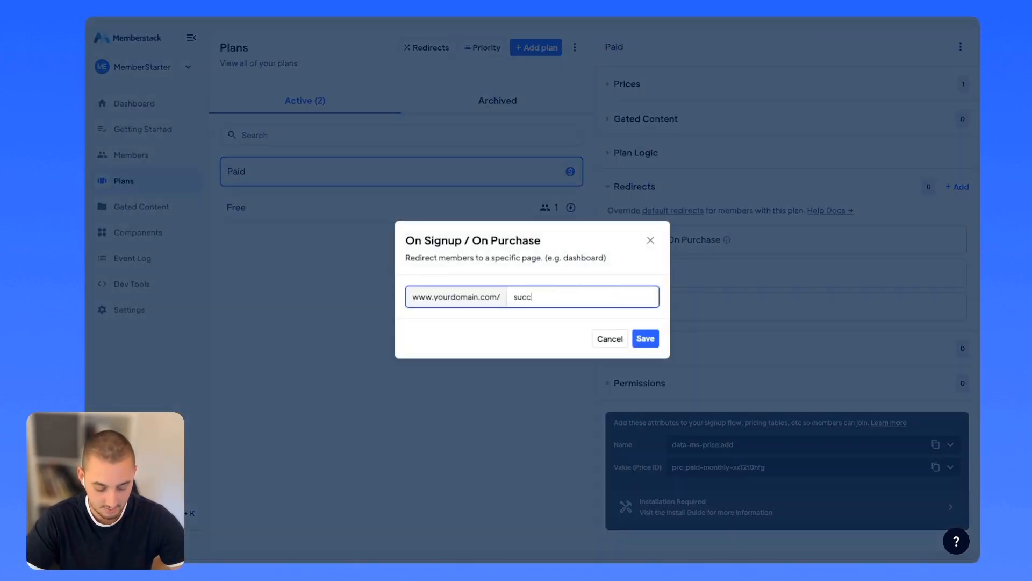
{"action": "type", "text": "ess-paid"}
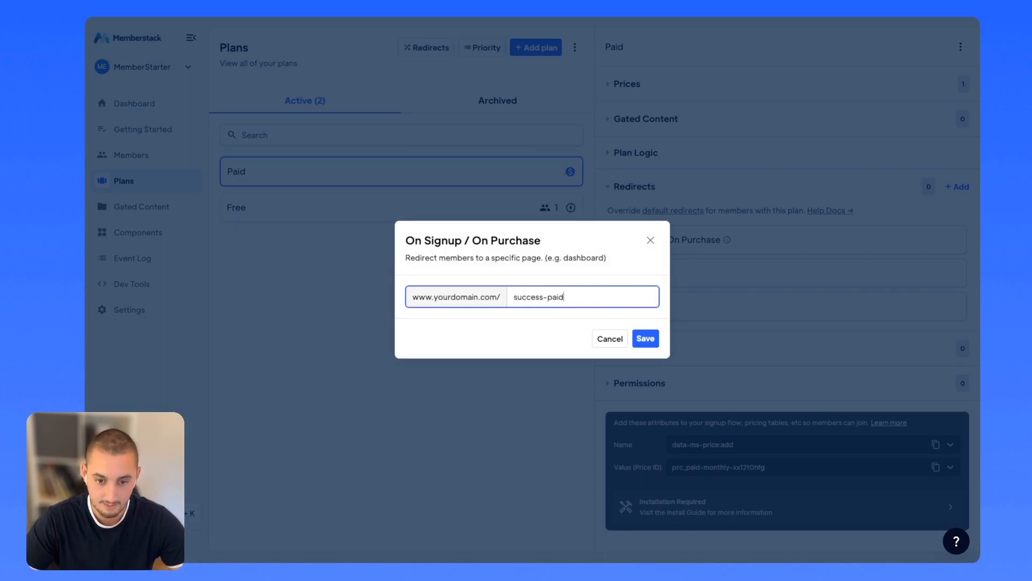
{"action": "left_click", "coordinate": [642, 338]}
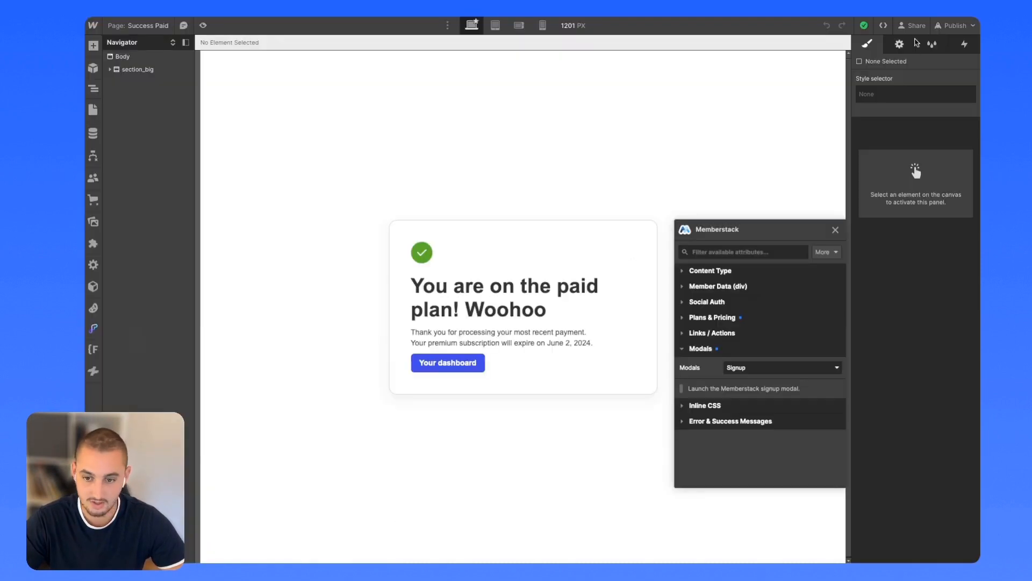
{"action": "left_click", "coordinate": [956, 25]}
On the staging site, submit Paid Sign Up with a test first name, last name and email.
{"action": "left_click", "coordinate": [877, 80]}
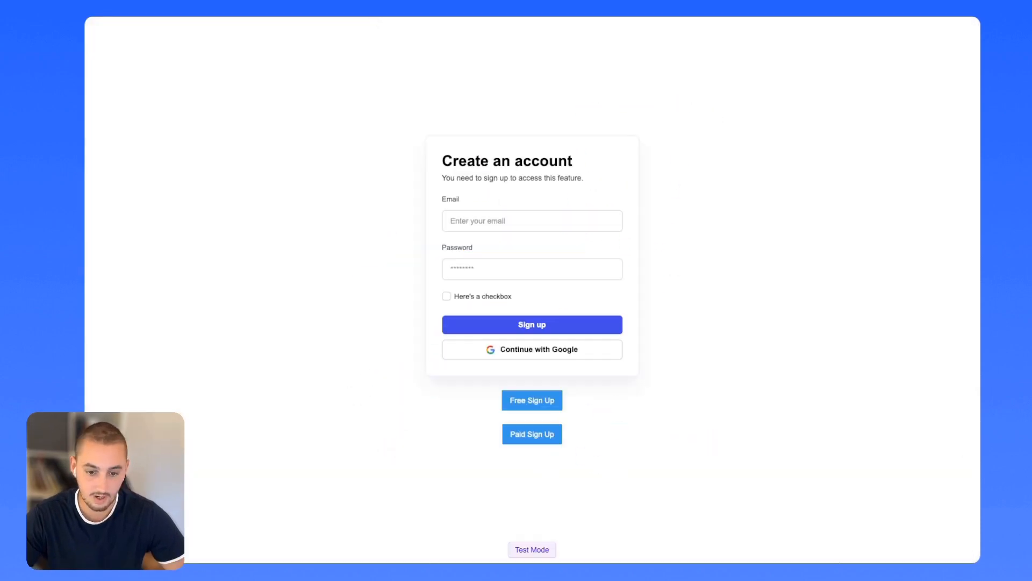
{"action": "left_click", "coordinate": [536, 434]}
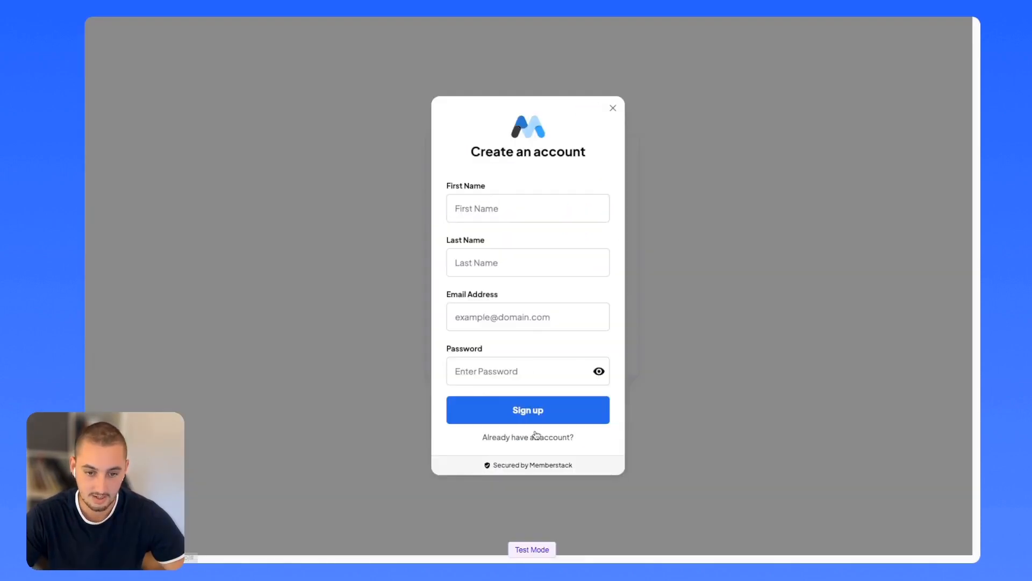
{"action": "left_click", "coordinate": [506, 208]}
{"action": "type", "text": "fdvdfv"}
{"action": "left_click", "coordinate": [480, 262]}
{"action": "type", "text": "dfvdfv"}
{"action": "left_click", "coordinate": [465, 313]}
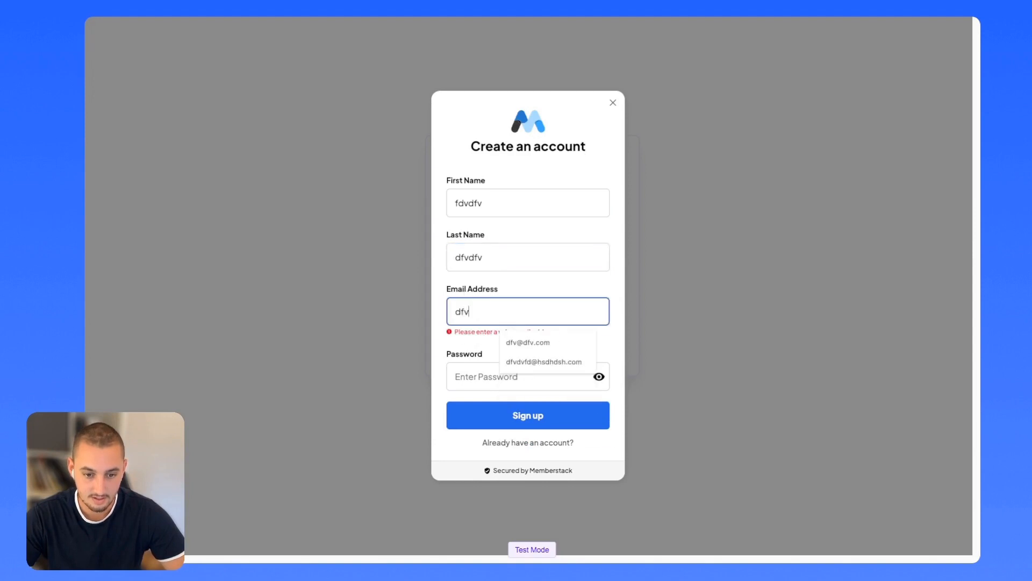
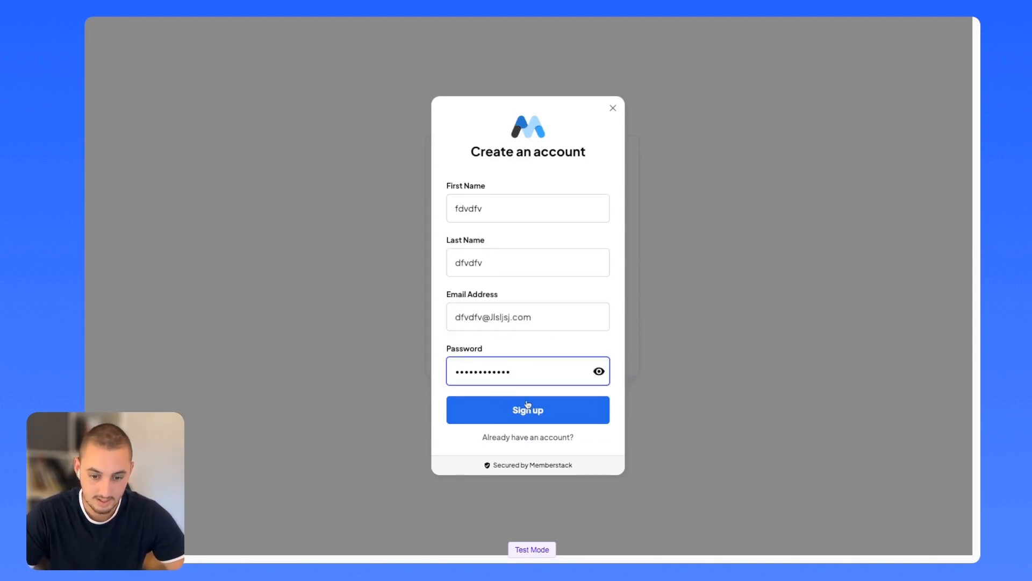
{"action": "left_click", "coordinate": [528, 411]}
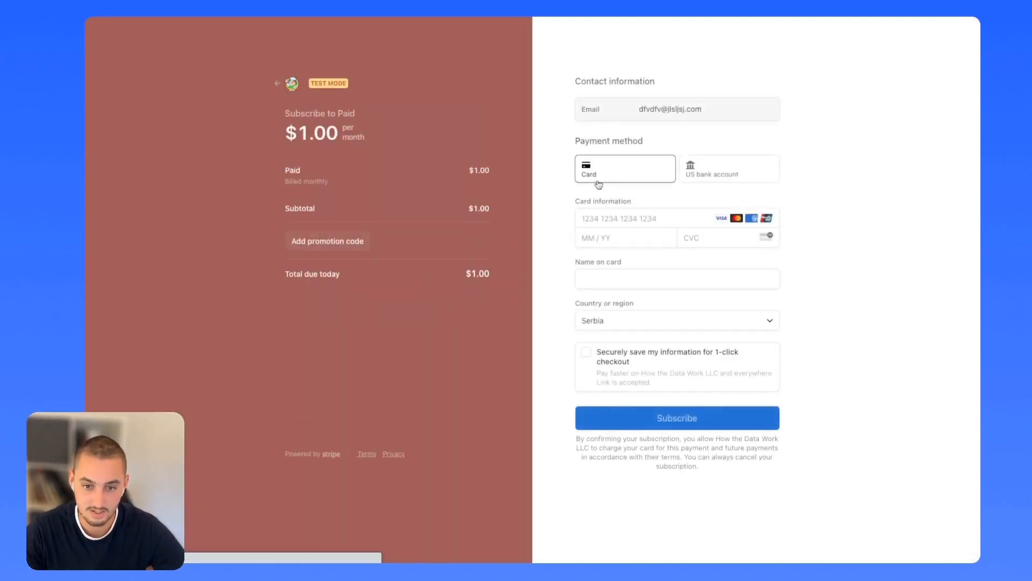
Pay the $1.00/month subscription using the saved test Visa and its security code.
{"action": "left_click", "coordinate": [613, 217]}
{"action": "left_click", "coordinate": [691, 249]}
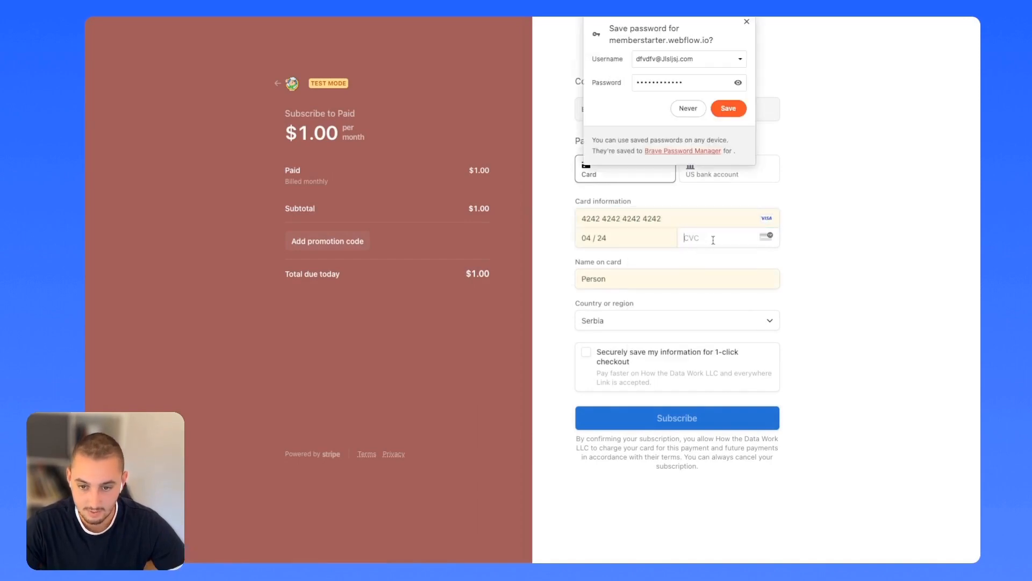
{"action": "left_click", "coordinate": [713, 239]}
{"action": "type", "text": "424"}
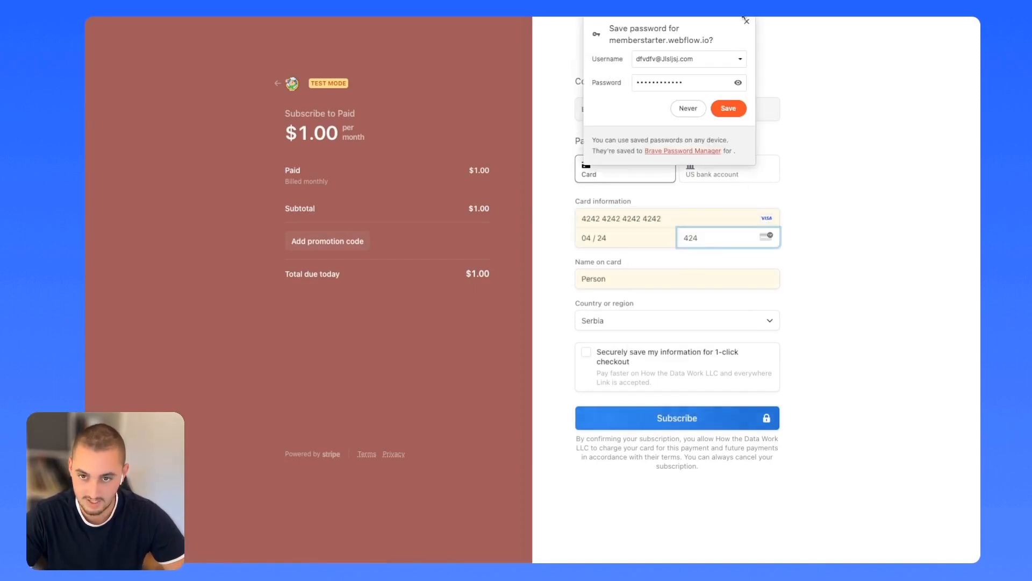
{"action": "left_click", "coordinate": [663, 425]}
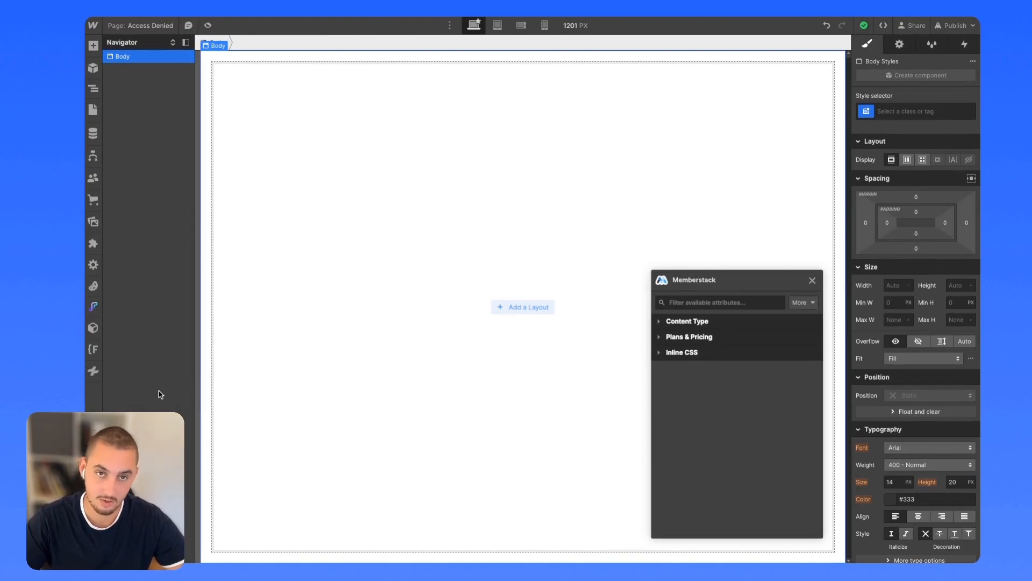
Open the Success Paid page and load its live URL in a new tab.
{"action": "left_click", "coordinate": [93, 110]}
{"action": "left_click", "coordinate": [148, 146]}
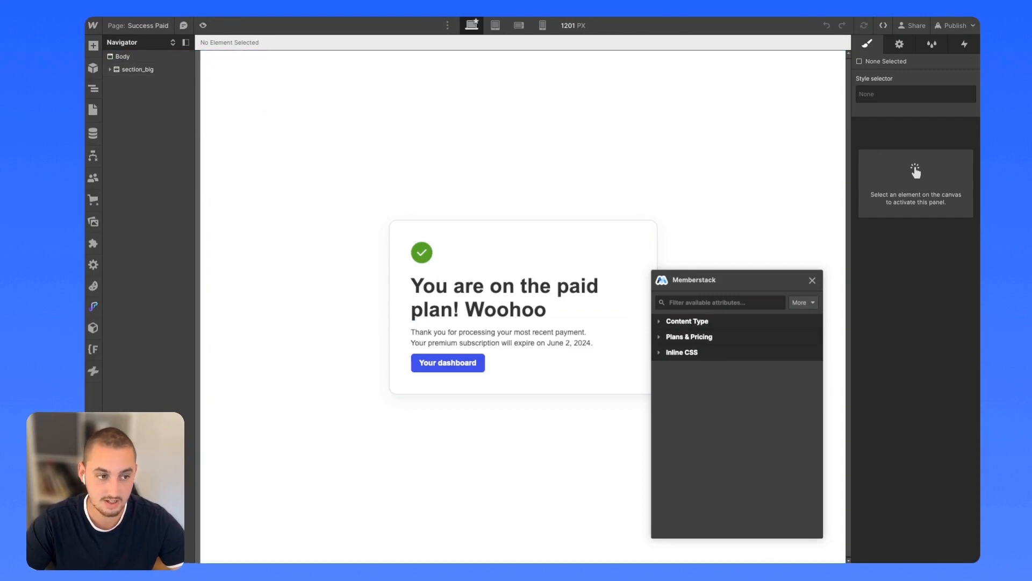
{"action": "key", "text": "super+t"}
{"action": "type", "text": "https://memberstarter.webflow.io/success-paid"}
{"action": "key", "text": "Return"}
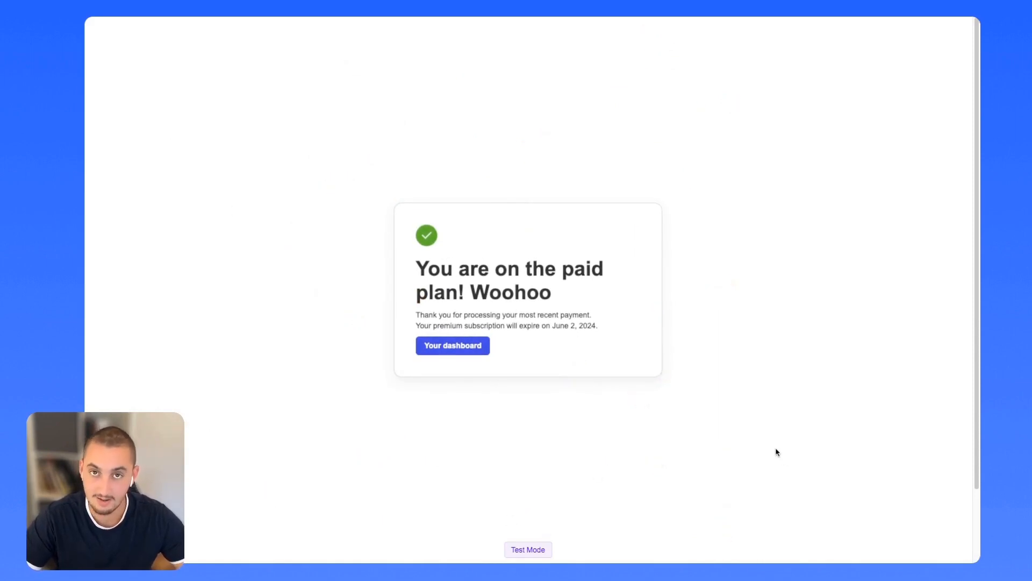
Back in the Webflow Designer, open the Access Denied page.
{"action": "key", "text": "ctrl+shift+Tab"}
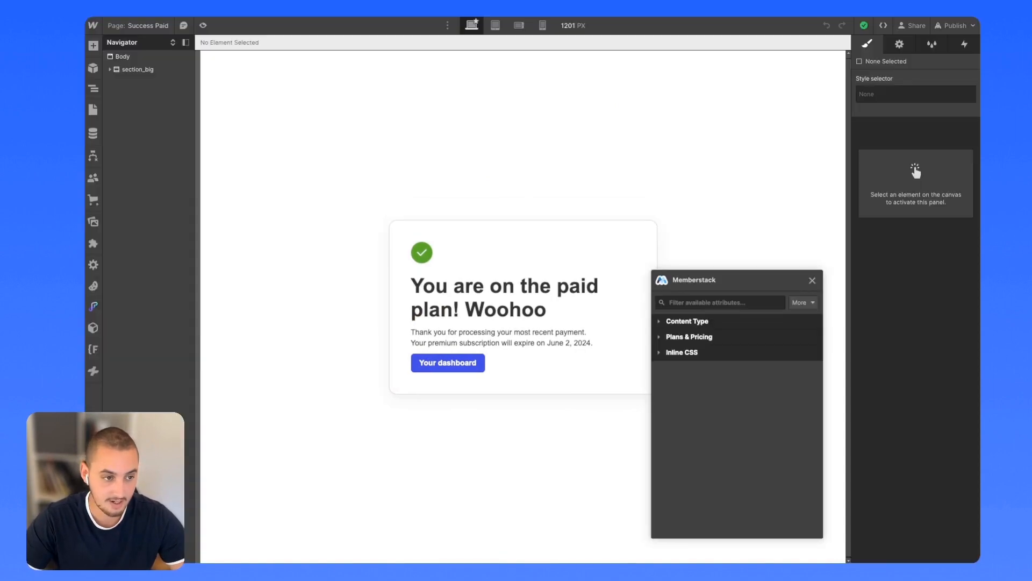
{"action": "left_click", "coordinate": [93, 110]}
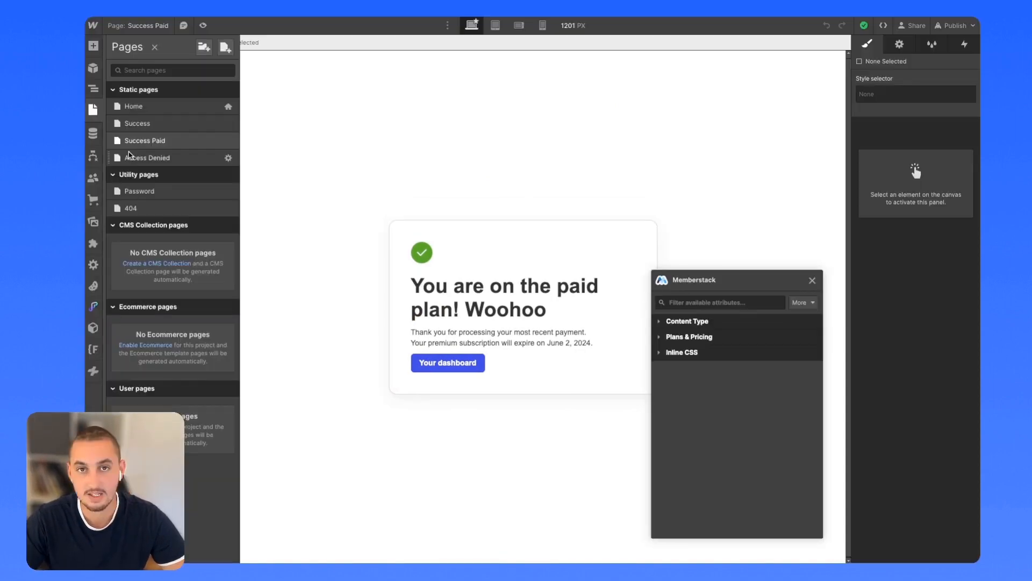
{"action": "left_click", "coordinate": [156, 157]}
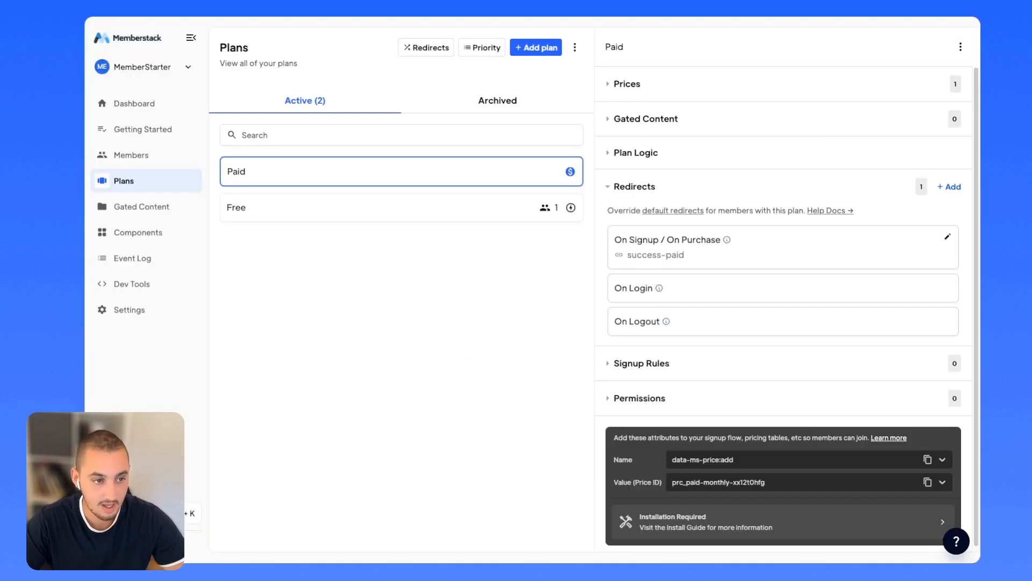
Filter Memberstack components to Paywall and copy the Access Denied Page component.
{"action": "left_click", "coordinate": [143, 241]}
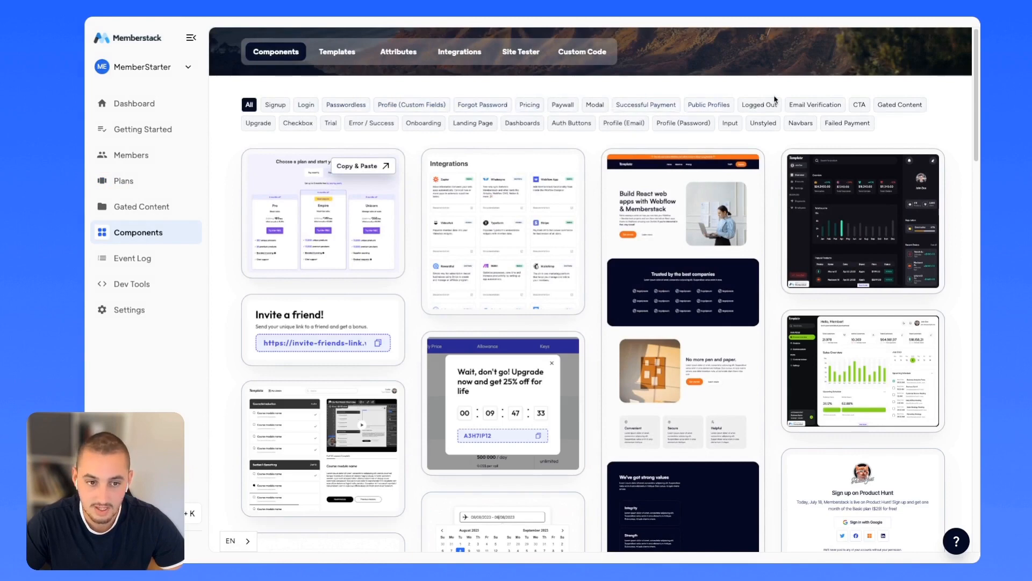
{"action": "left_click", "coordinate": [559, 106]}
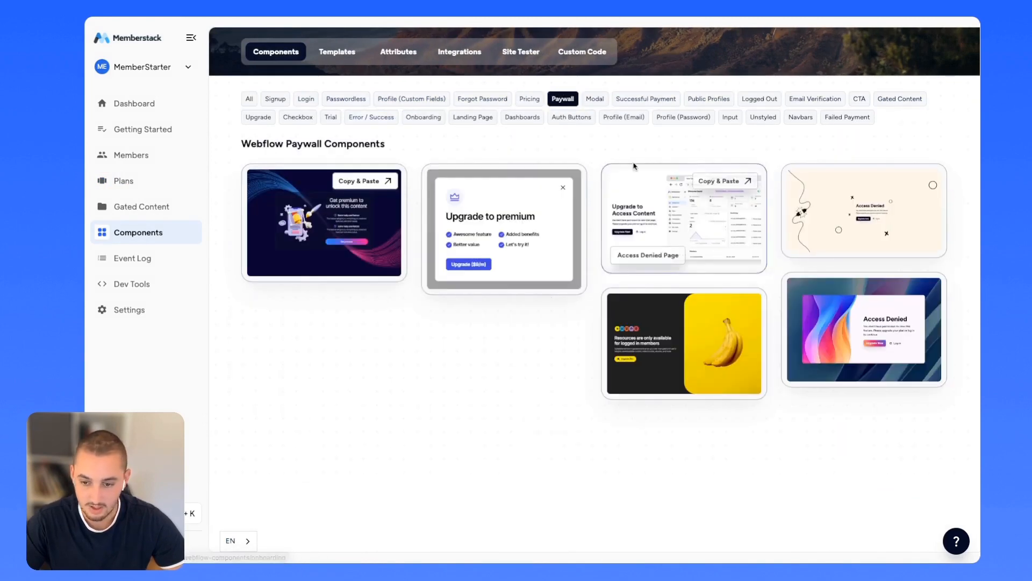
{"action": "left_click", "coordinate": [641, 221]}
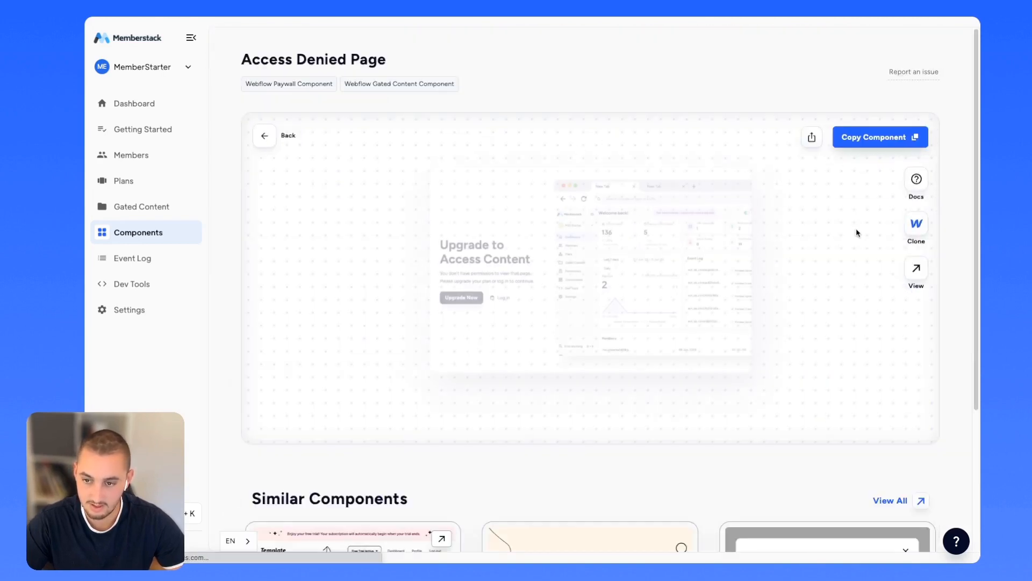
{"action": "left_click", "coordinate": [867, 142]}
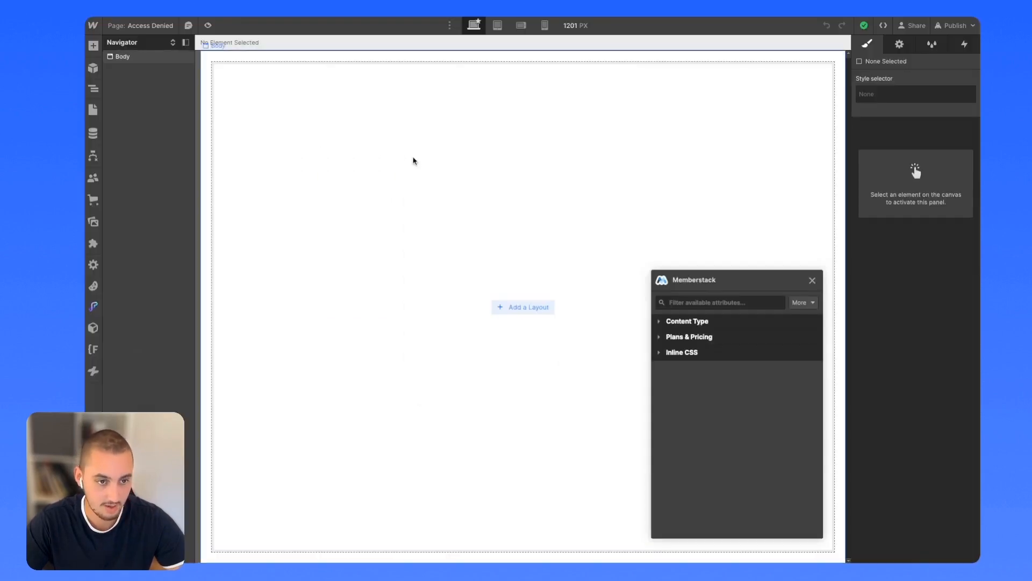
Paste the Upgrade to Access Content component into the page body and publish to selected domains.
{"action": "left_click", "coordinate": [414, 160]}
{"action": "key", "text": "ctrl+v"}
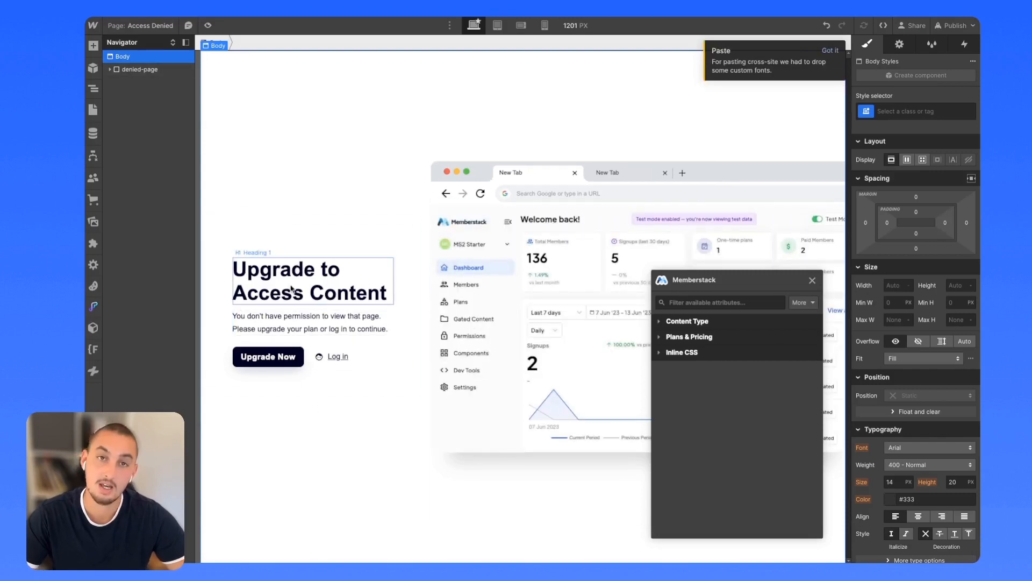
{"action": "left_click", "coordinate": [957, 27]}
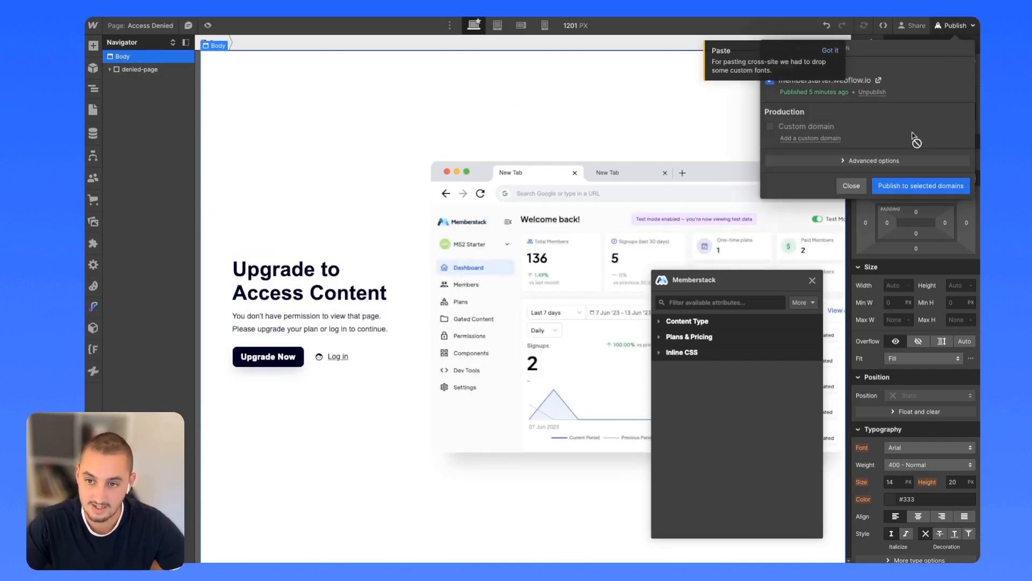
{"action": "left_click", "coordinate": [903, 185]}
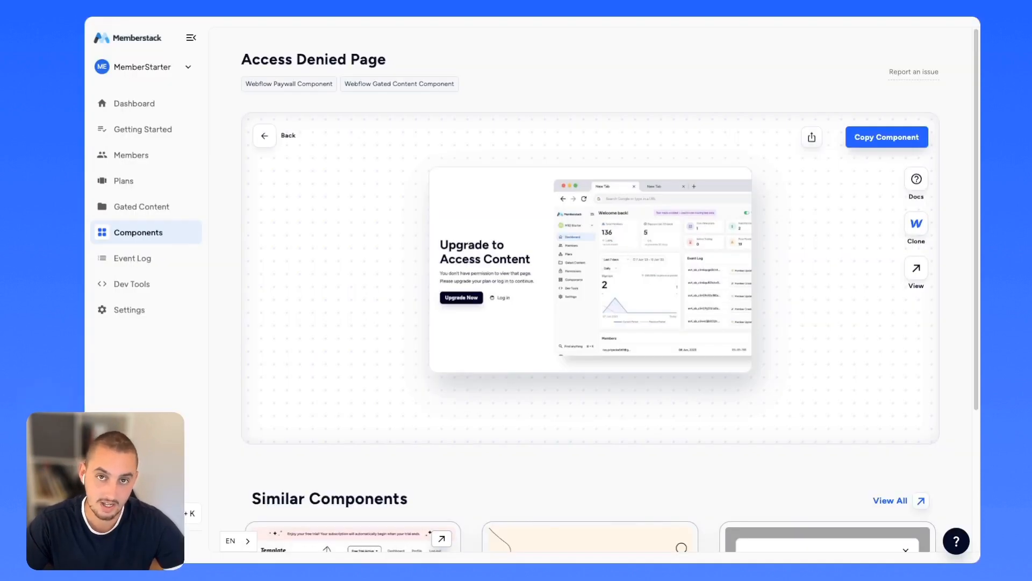
Create a new gated content group named 'Paid Only'.
{"action": "left_click", "coordinate": [126, 209]}
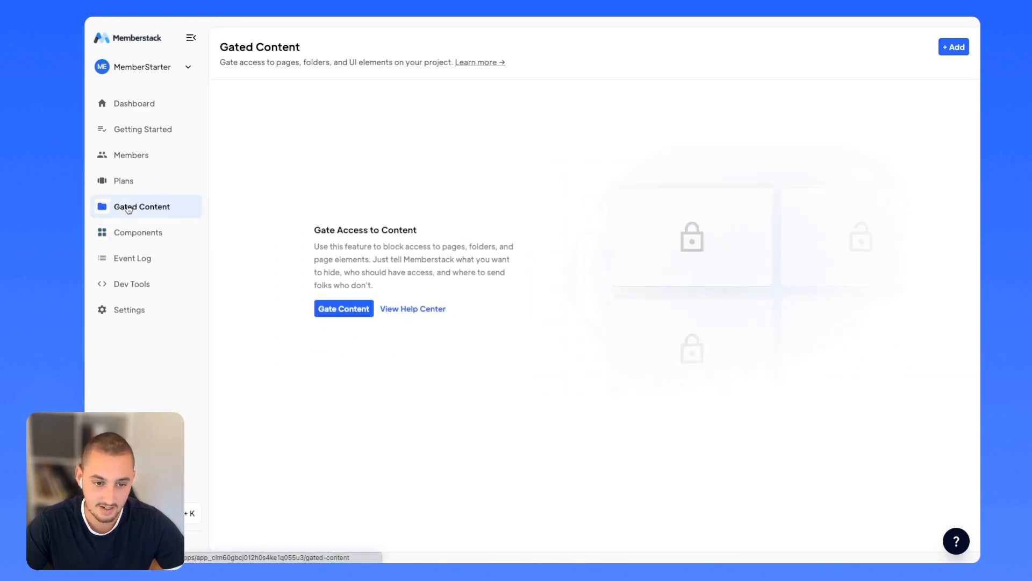
{"action": "left_click", "coordinate": [343, 309]}
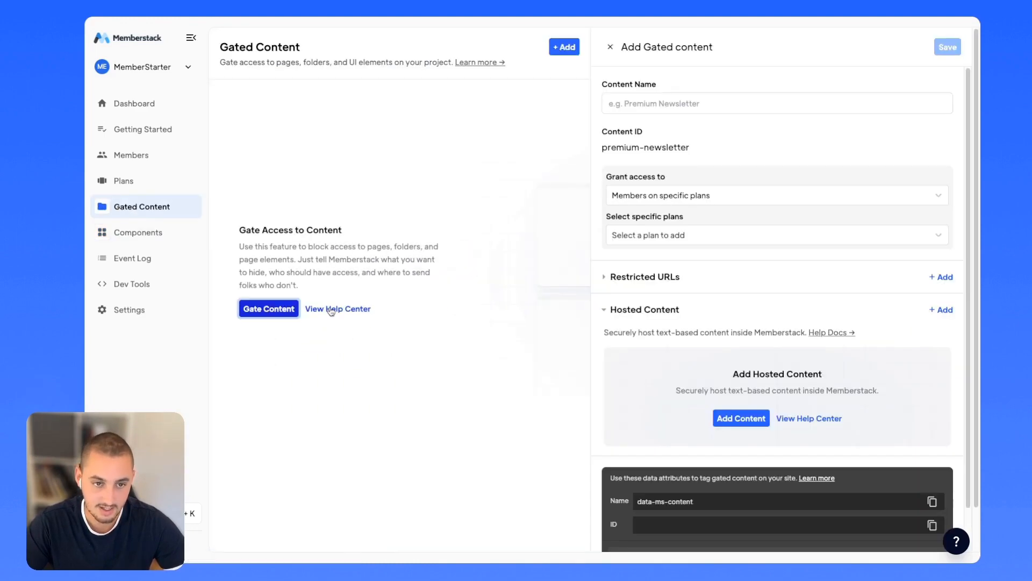
{"action": "left_click", "coordinate": [698, 102]}
{"action": "type", "text": "Paid"}
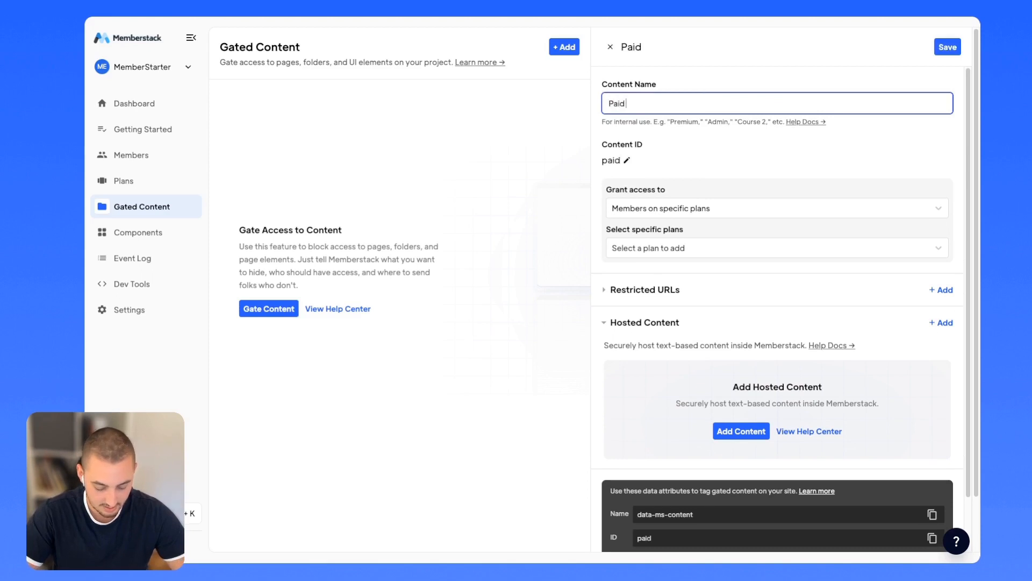
{"action": "type", "text": " Only"}
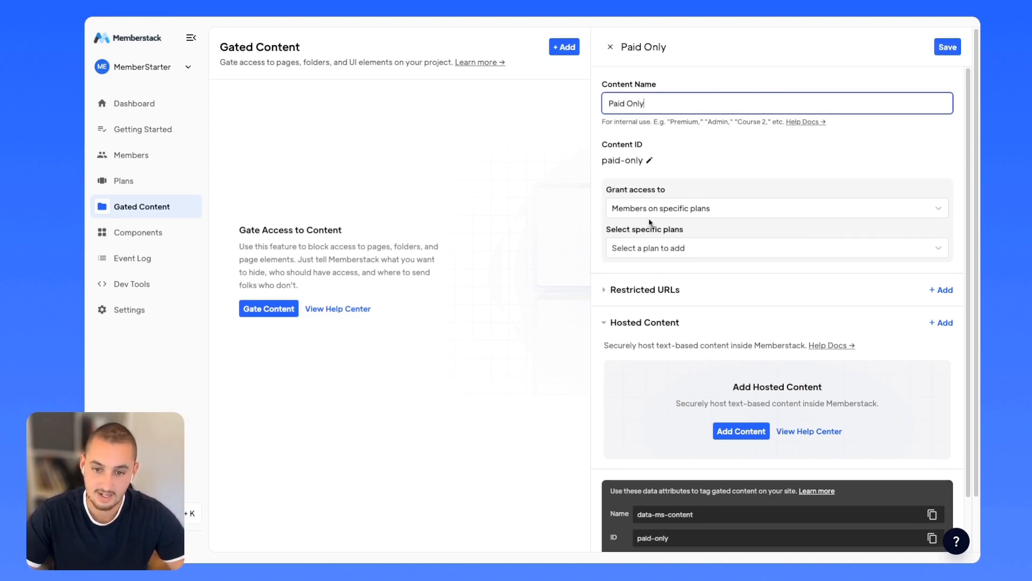
Grant Paid Only access to members on the Paid plan only.
{"action": "left_click", "coordinate": [686, 210]}
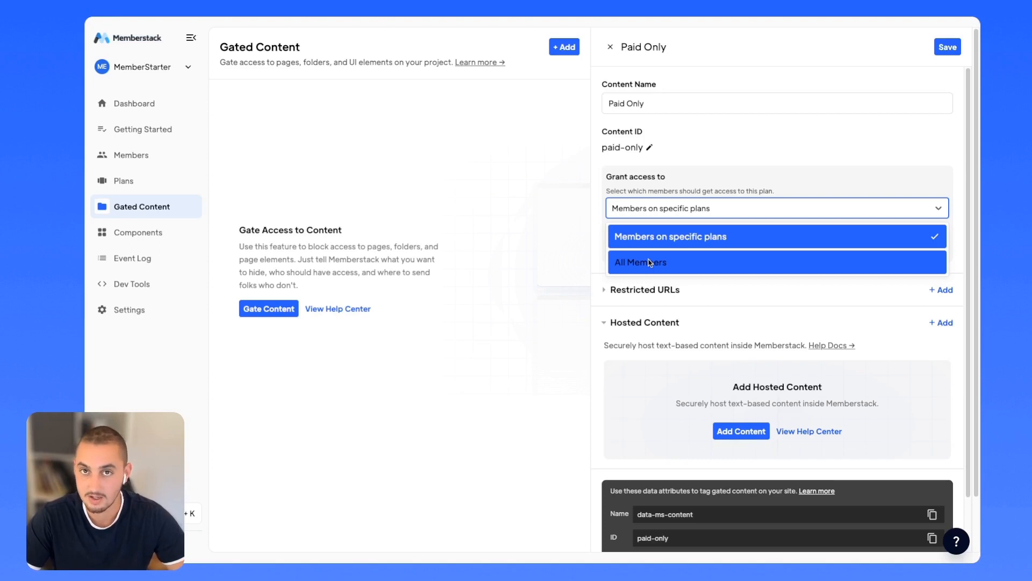
{"action": "left_click", "coordinate": [651, 210]}
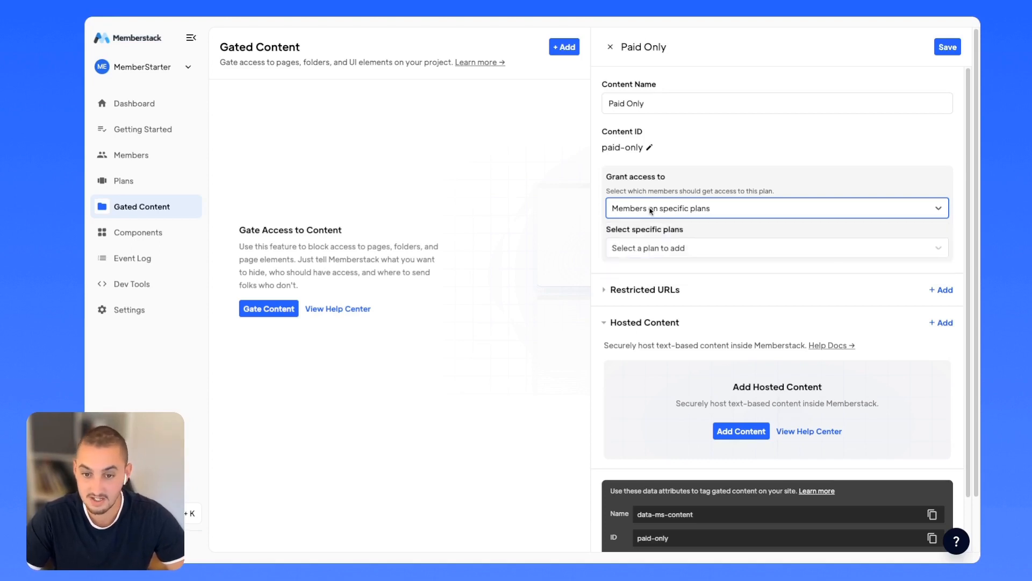
{"action": "left_click", "coordinate": [650, 249]}
{"action": "left_click", "coordinate": [629, 276]}
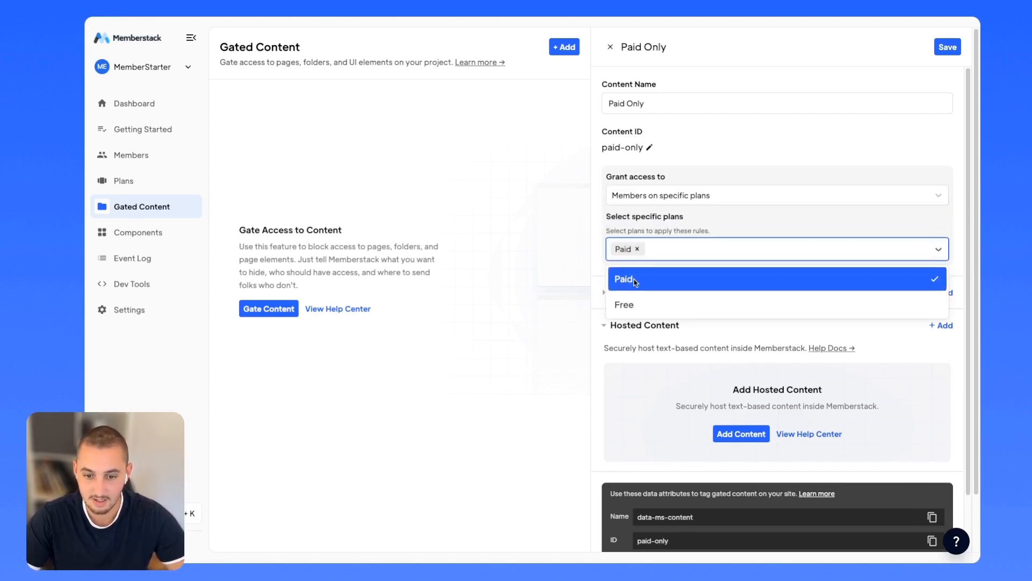
{"action": "left_click", "coordinate": [664, 221]}
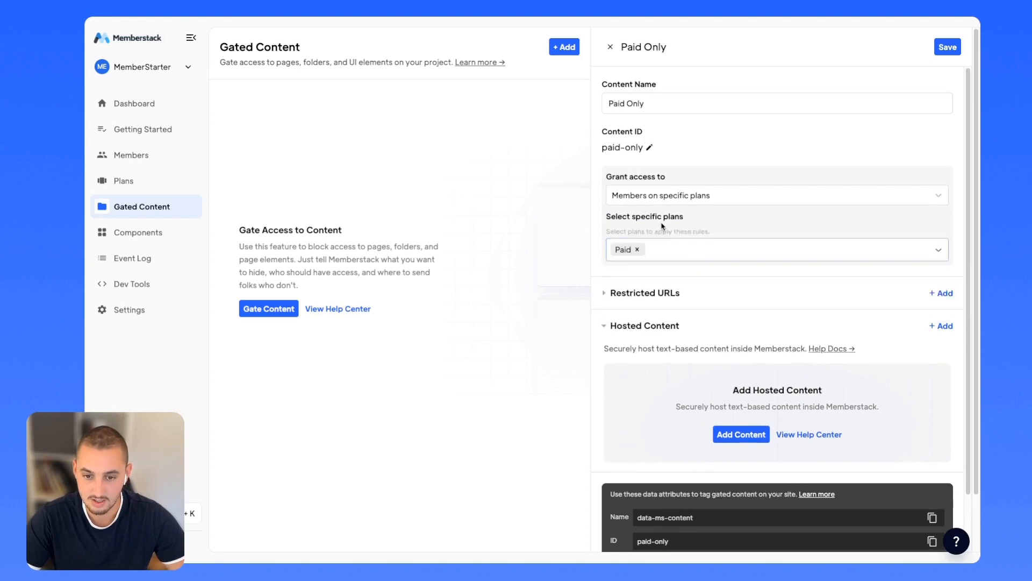
Add a restricted URL row to the gate and view its match options.
{"action": "left_click", "coordinate": [644, 282]}
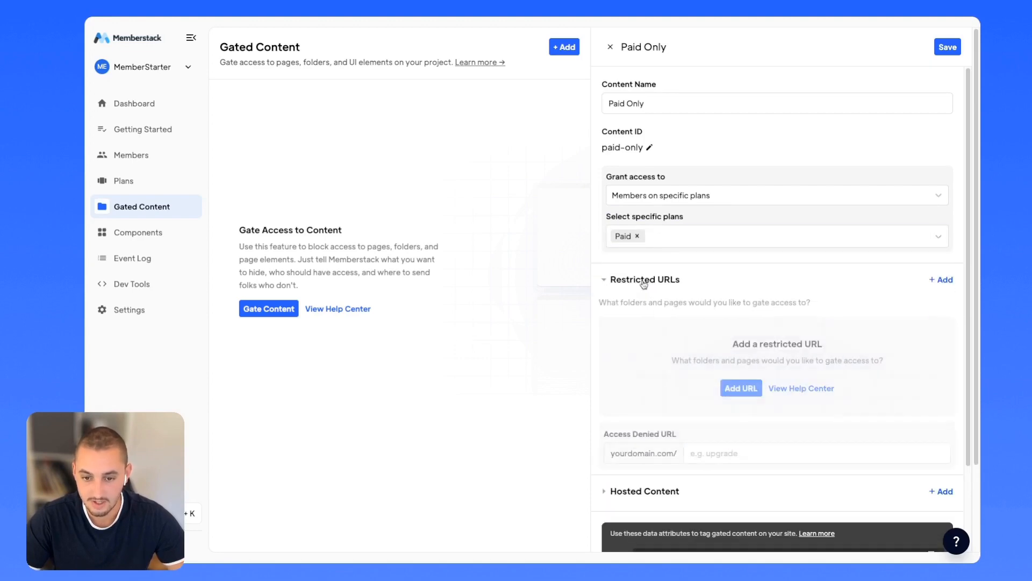
{"action": "left_click", "coordinate": [748, 393]}
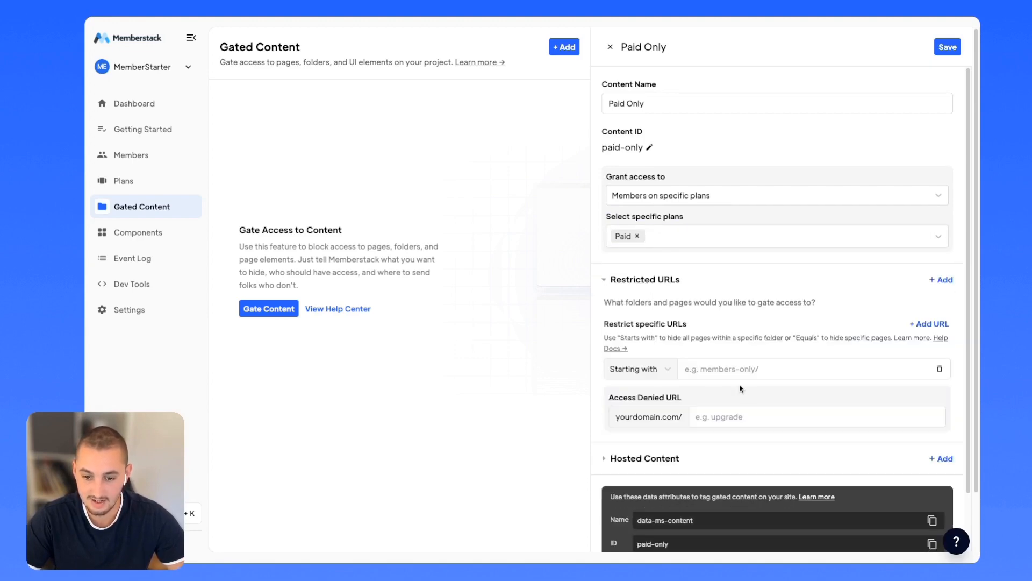
{"action": "left_click", "coordinate": [626, 376]}
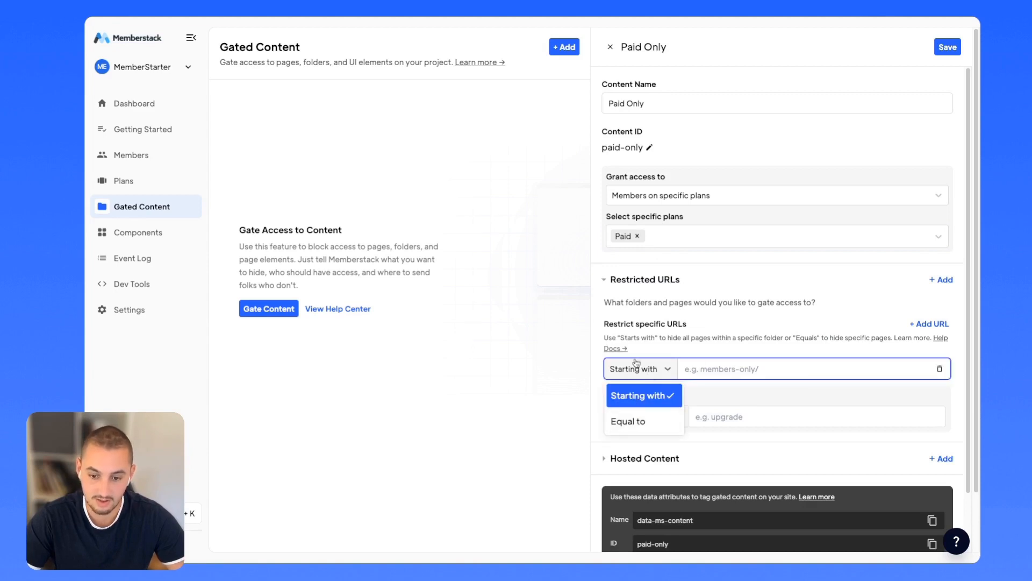
Check the Success Paid page's slug in the site's page settings.
{"action": "left_click", "coordinate": [639, 377]}
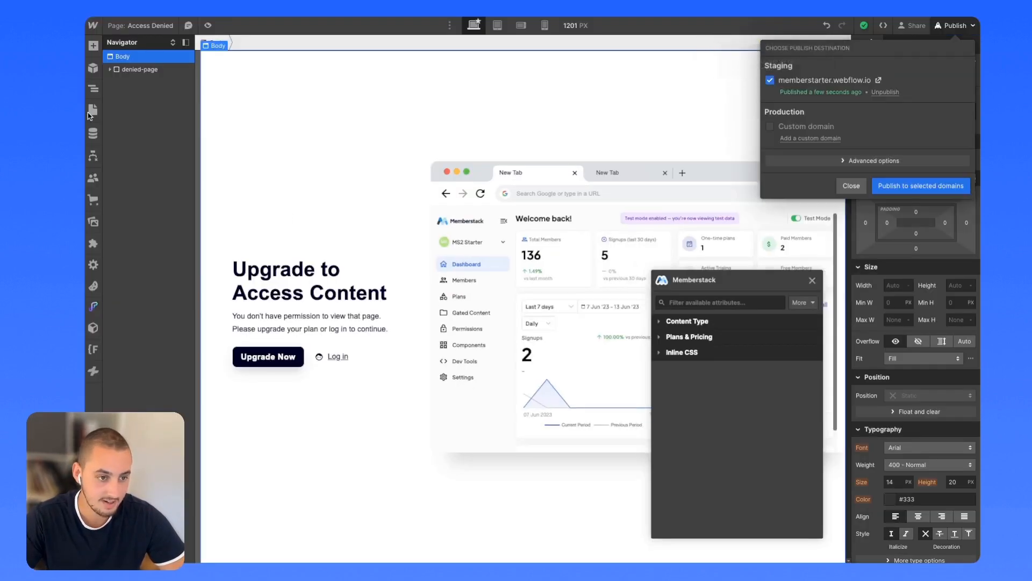
{"action": "left_click", "coordinate": [92, 111]}
{"action": "left_click", "coordinate": [227, 140]}
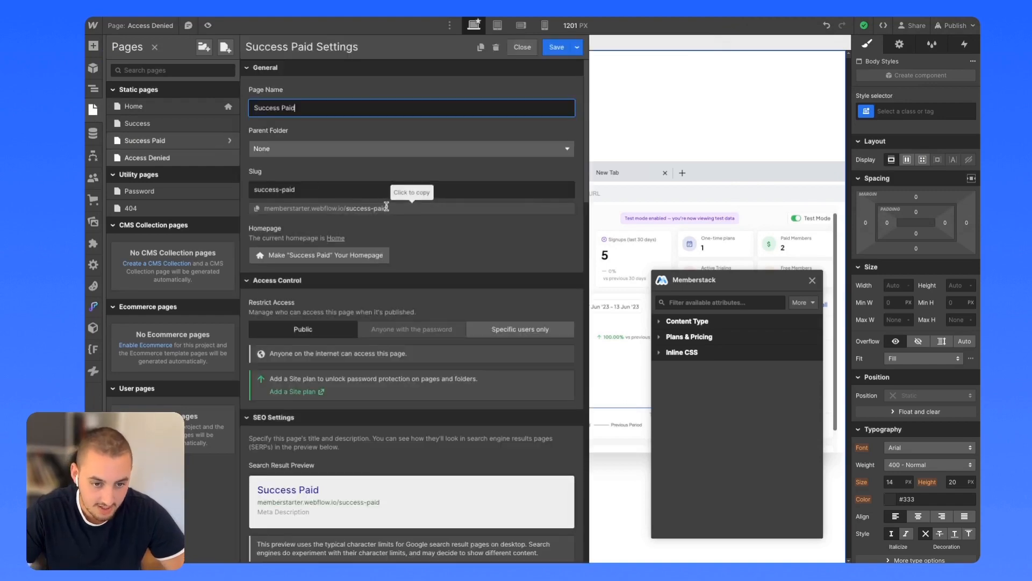
{"action": "left_click", "coordinate": [522, 46]}
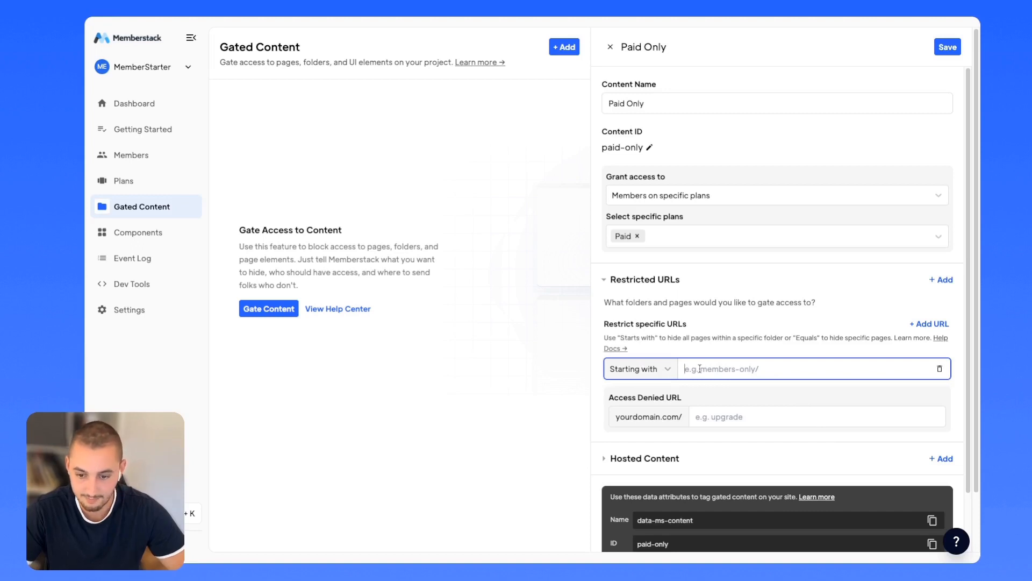
Restrict URLs equal to 'success-paid', redirect to 'access-denied', and save the Paid Only gate.
{"action": "left_click", "coordinate": [640, 369]}
{"action": "left_click", "coordinate": [624, 419]}
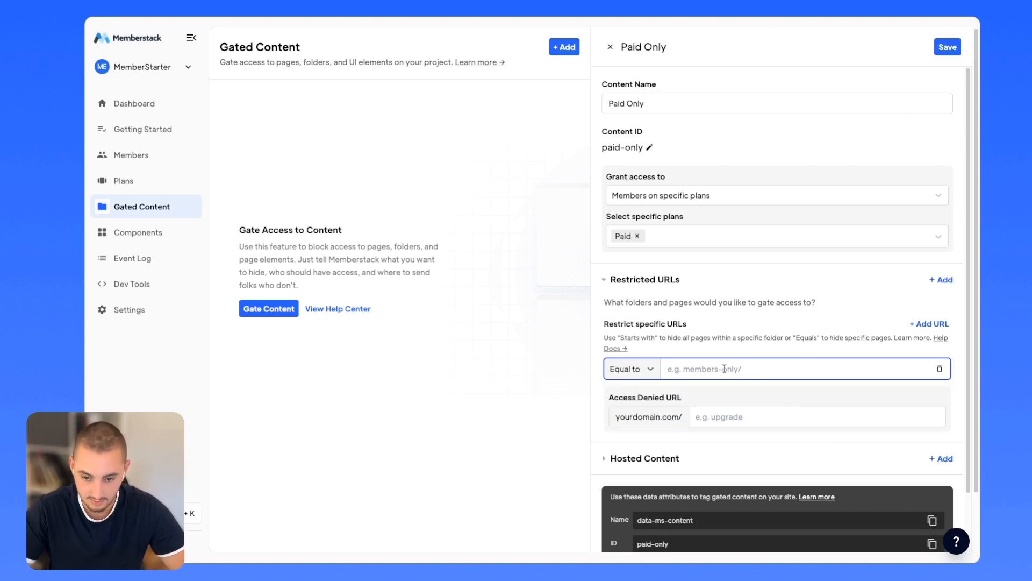
{"action": "type", "text": "succ"}
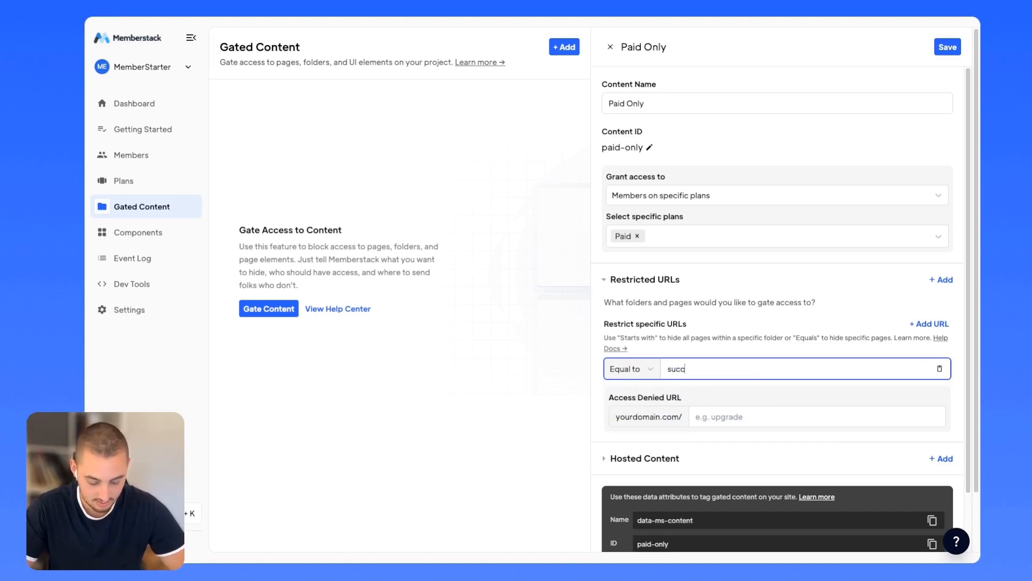
{"action": "type", "text": "ess-pa"}
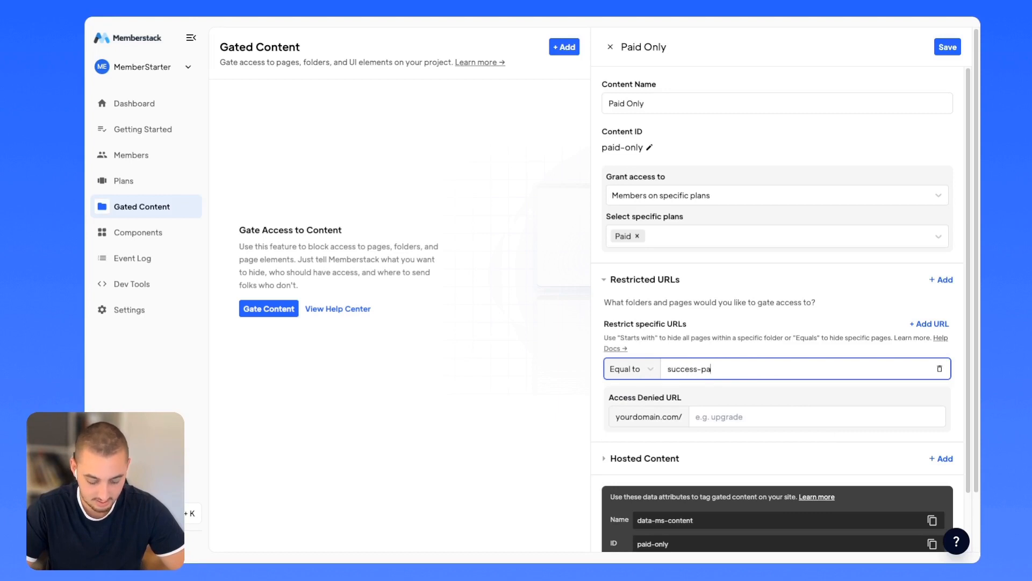
{"action": "type", "text": "id"}
{"action": "left_click", "coordinate": [731, 416]}
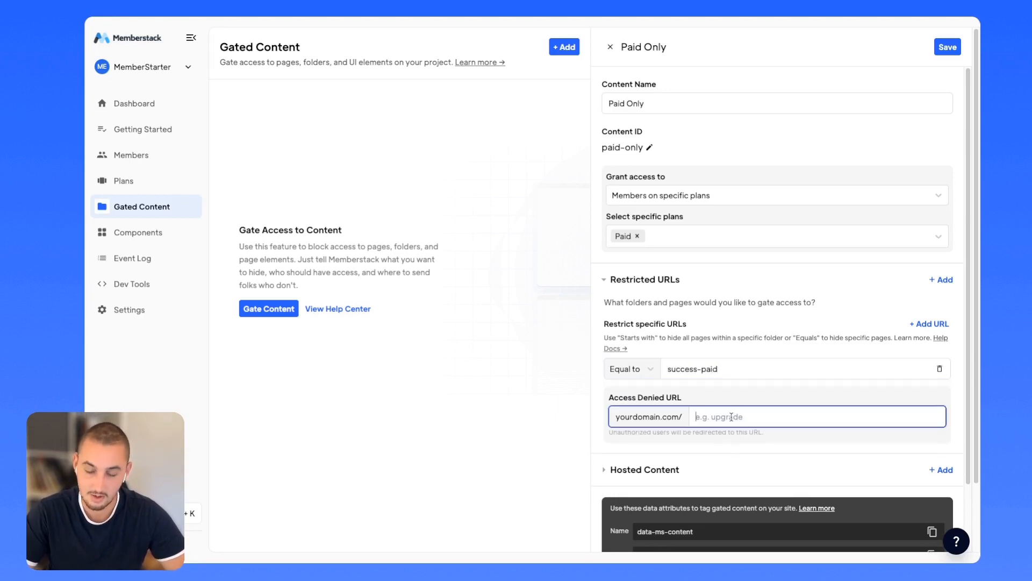
{"action": "type", "text": "access"}
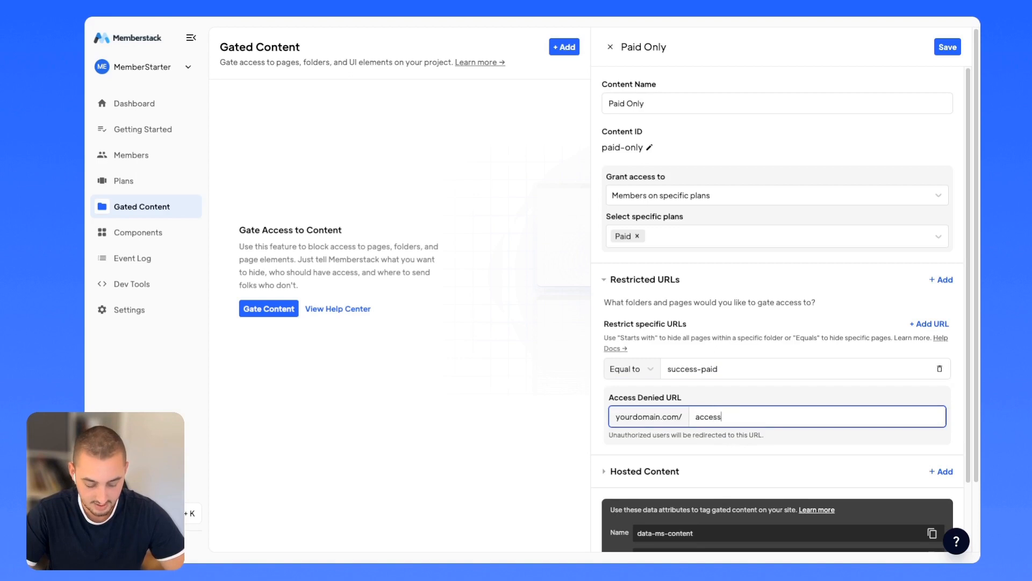
{"action": "type", "text": "-denied"}
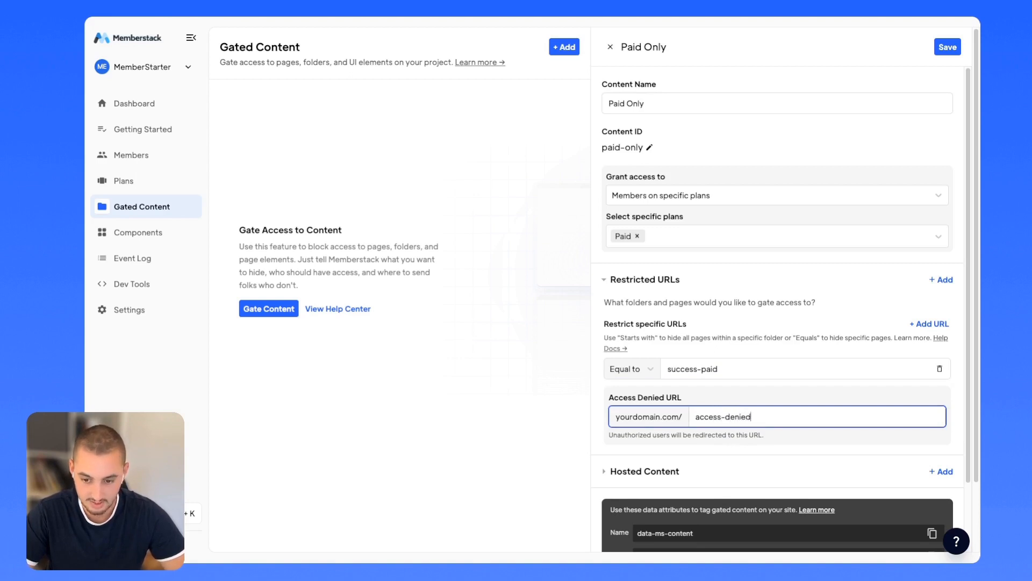
{"action": "scroll", "coordinate": [786, 379], "scroll_direction": "down", "scroll_amount": 2}
{"action": "scroll", "coordinate": [787, 379], "scroll_direction": "down", "scroll_amount": 1}
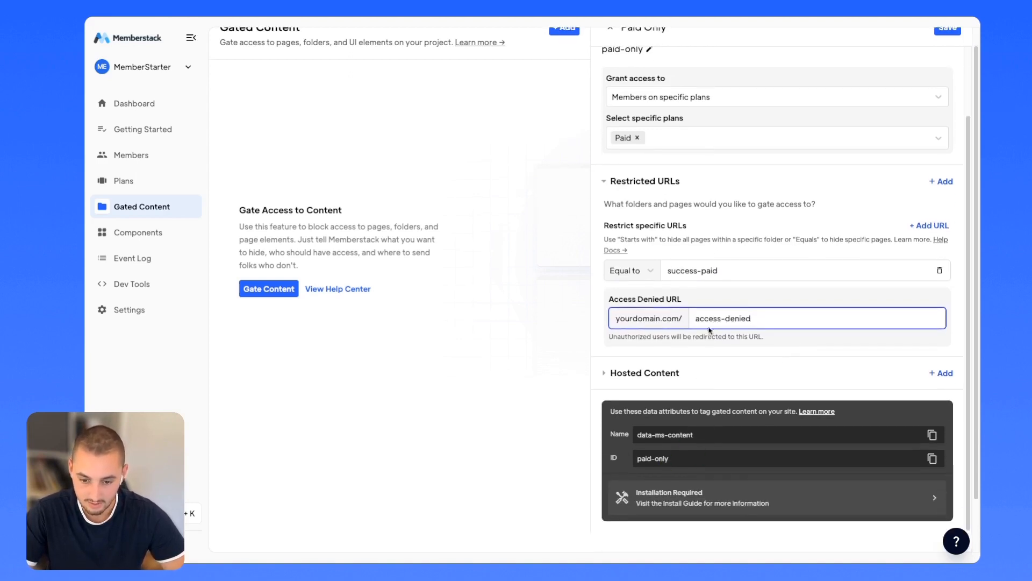
{"action": "scroll", "coordinate": [709, 328], "scroll_direction": "up", "scroll_amount": 2}
{"action": "scroll", "coordinate": [896, 168], "scroll_direction": "up", "scroll_amount": 1}
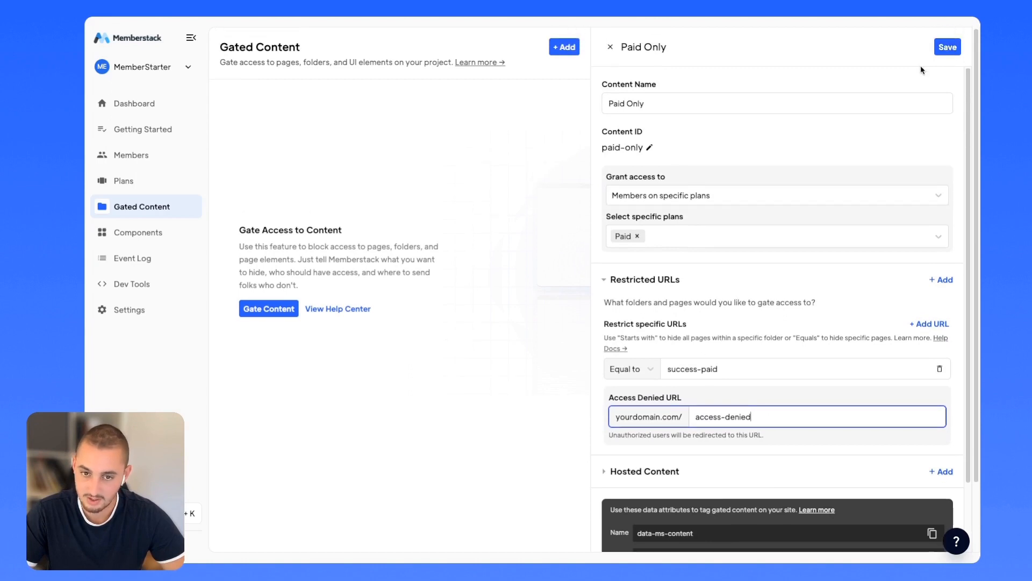
{"action": "left_click", "coordinate": [944, 45]}
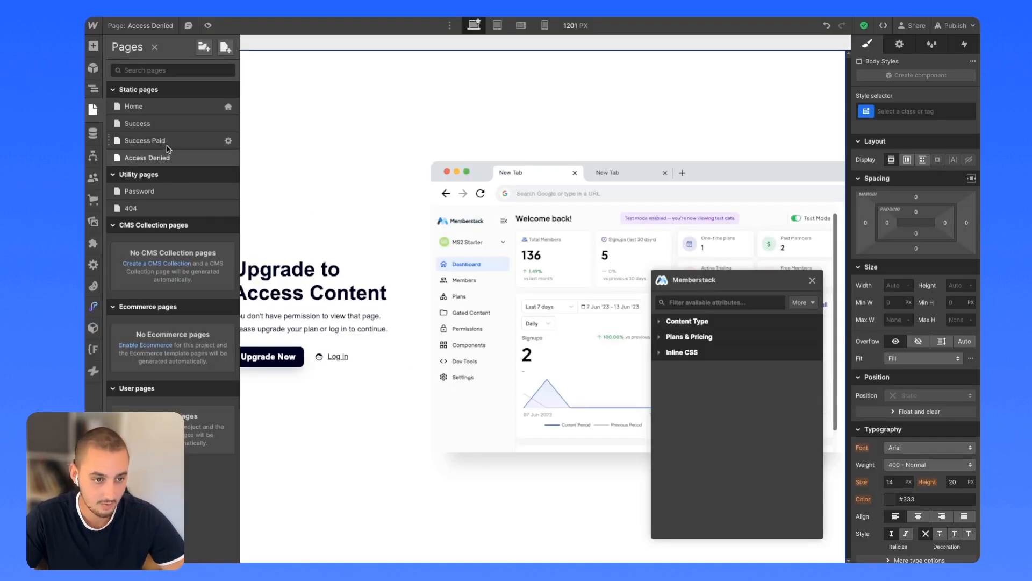
Publish from the Success Paid page and open the staging site, showing the Upgrade paywall.
{"action": "left_click", "coordinate": [166, 144]}
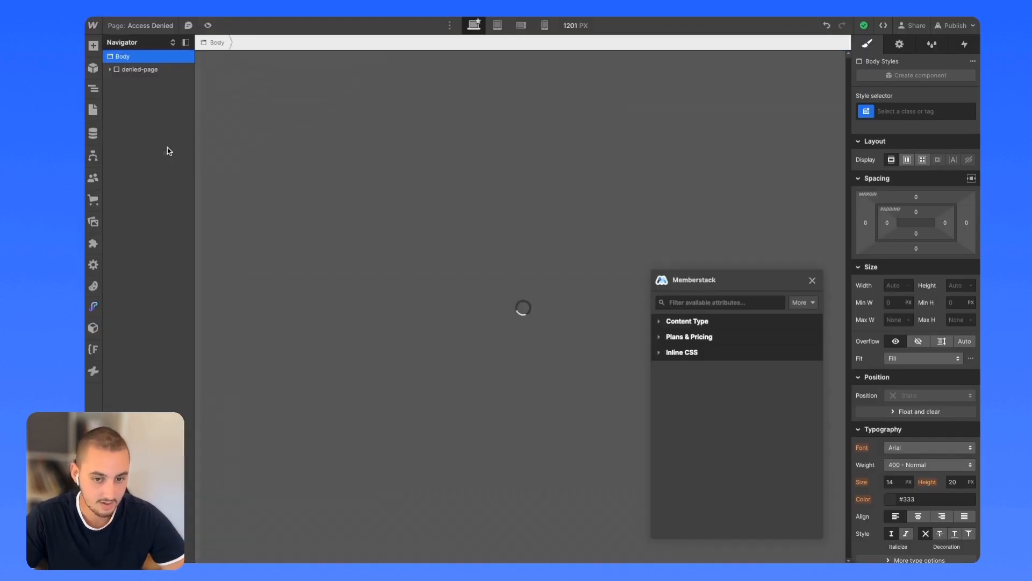
{"action": "left_click", "coordinate": [951, 27]}
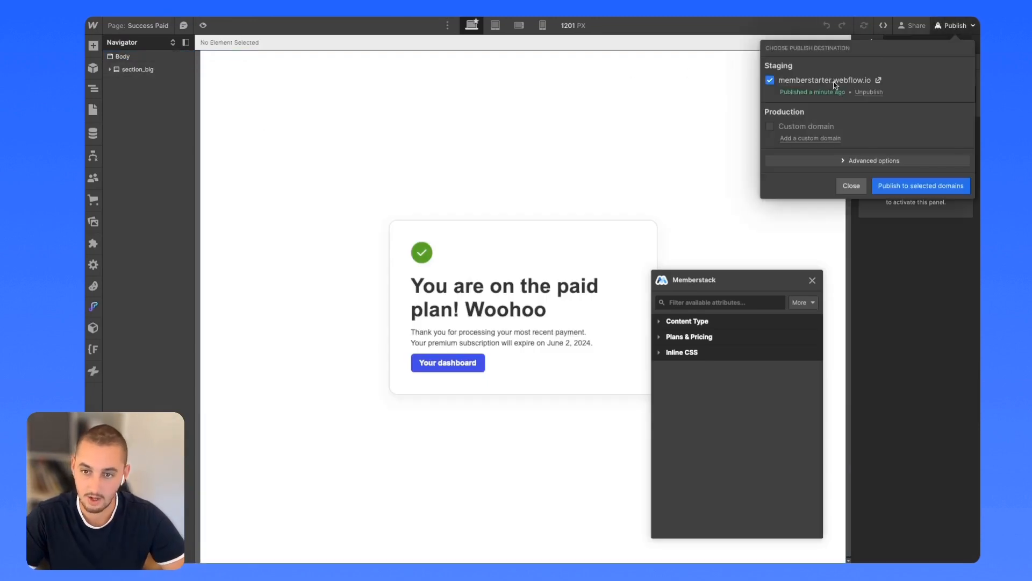
{"action": "left_click", "coordinate": [879, 80]}
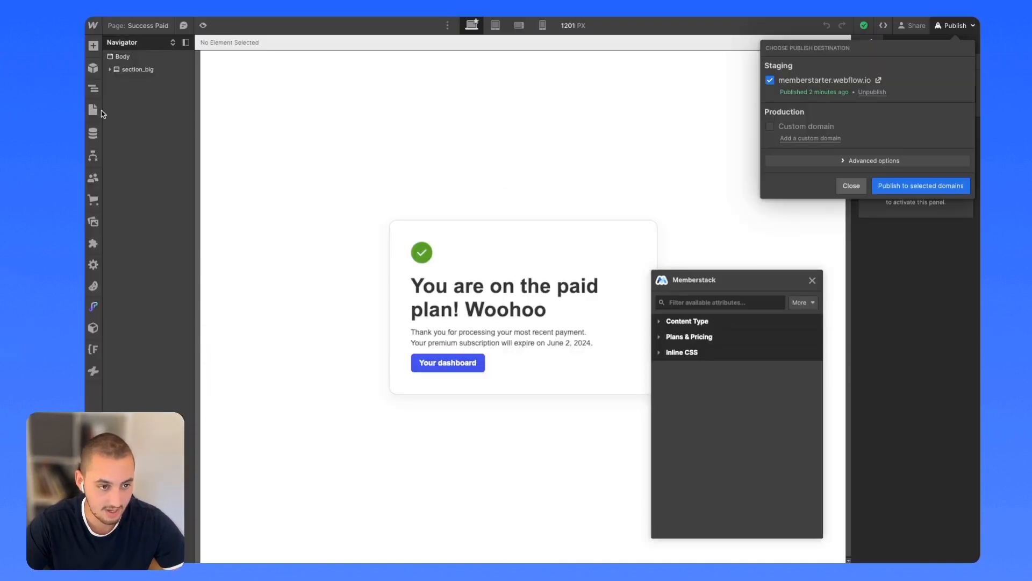
On Access Denied, duplicate the Upgrade to Access Content heading and retype it 'You don't have an account'.
{"action": "left_click", "coordinate": [93, 111]}
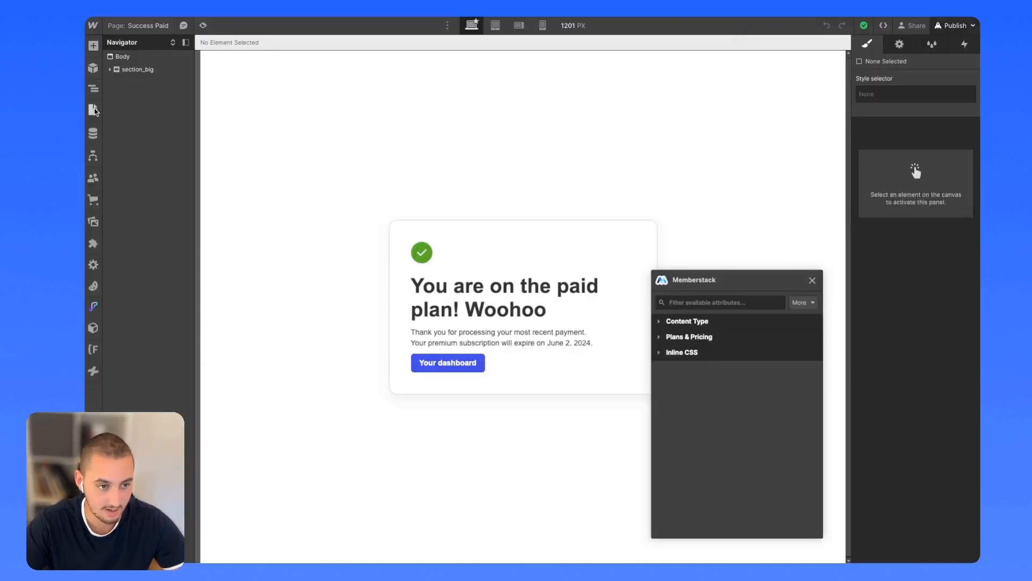
{"action": "left_click", "coordinate": [94, 111]}
{"action": "left_click", "coordinate": [150, 164]}
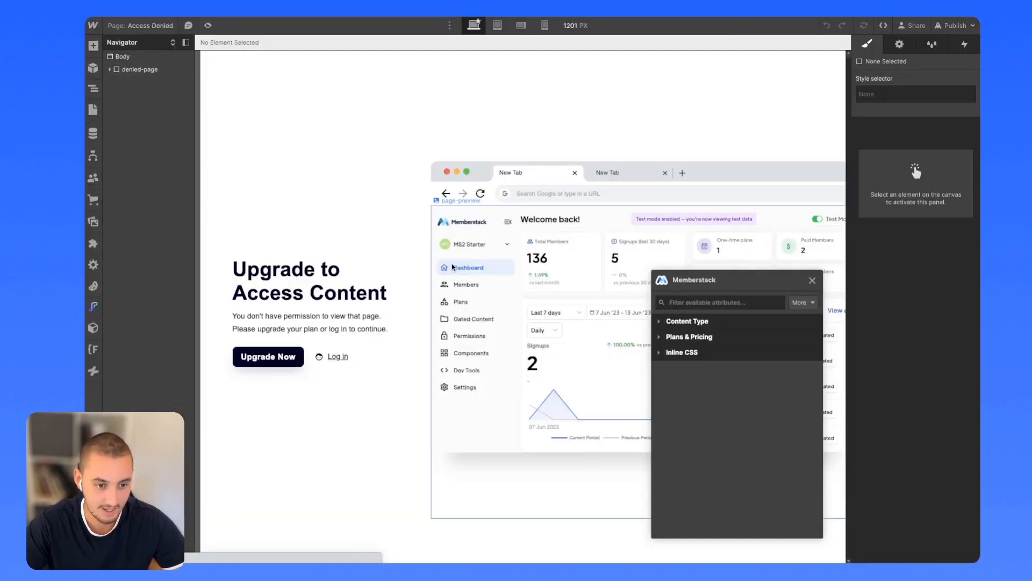
{"action": "left_click", "coordinate": [258, 275]}
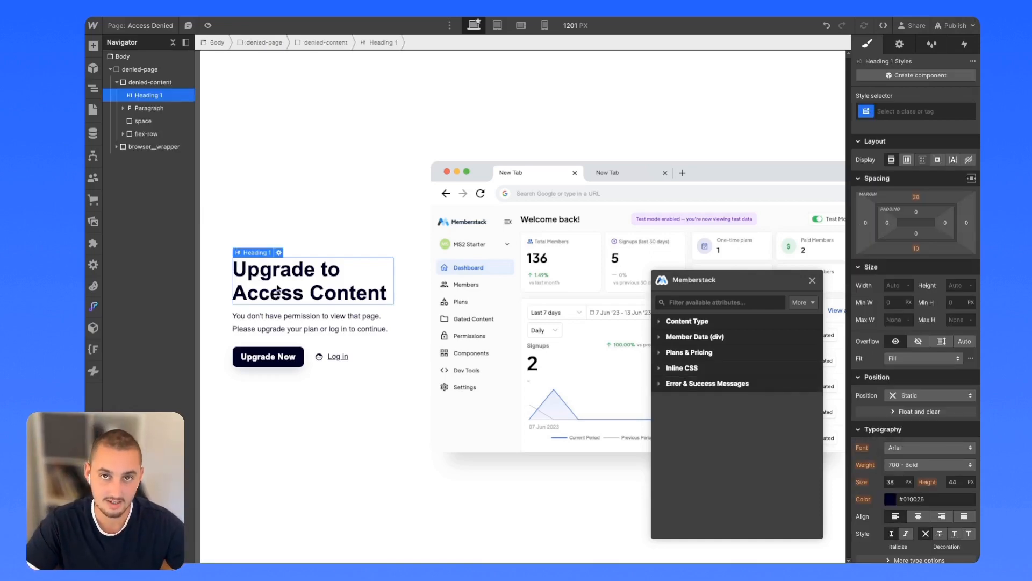
{"action": "key", "text": "ctrl+d"}
{"action": "left_click", "coordinate": [296, 293]}
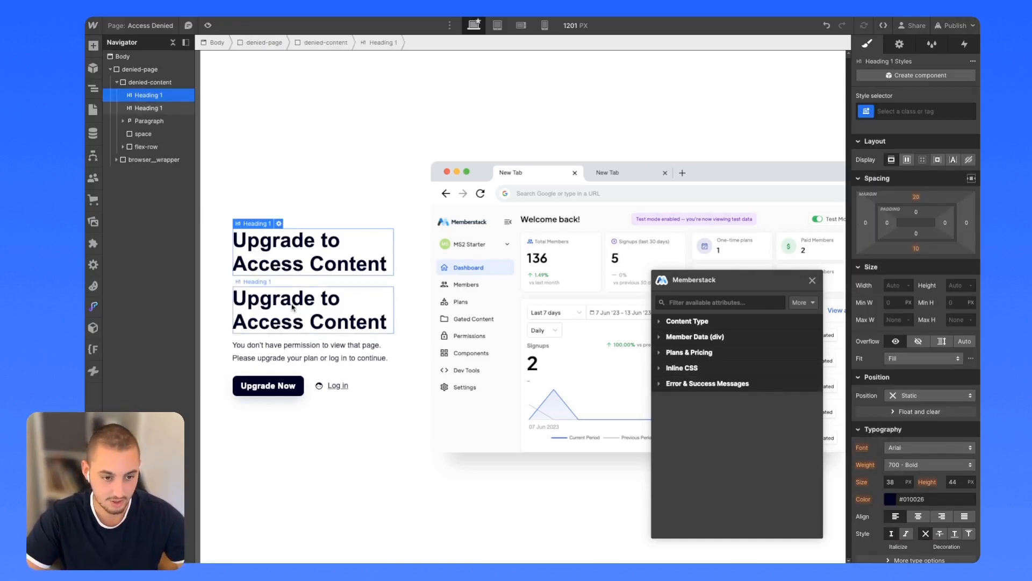
{"action": "double_click", "coordinate": [292, 298]}
{"action": "type", "text": "Yo"}
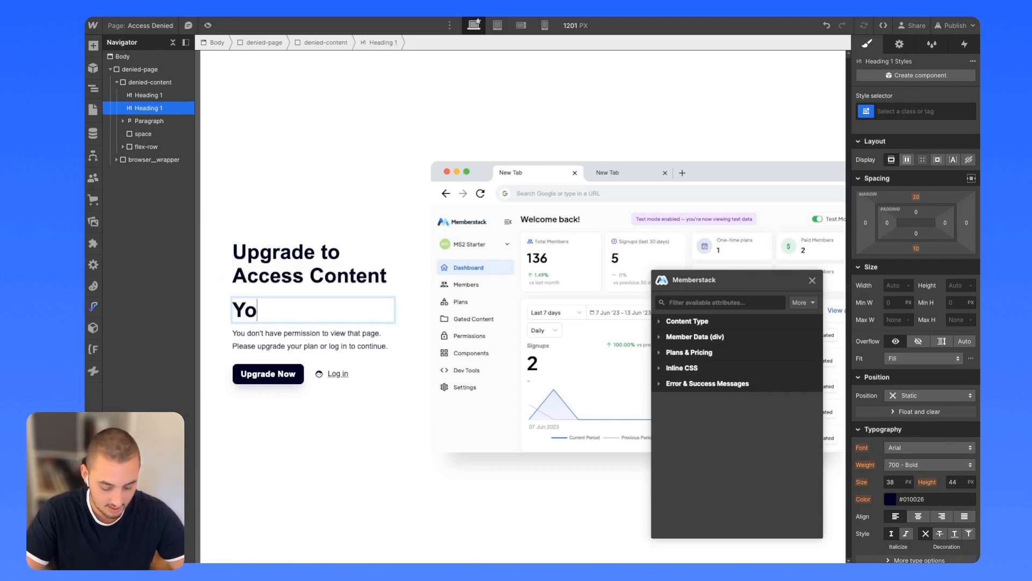
{"action": "type", "text": "u don't have an"}
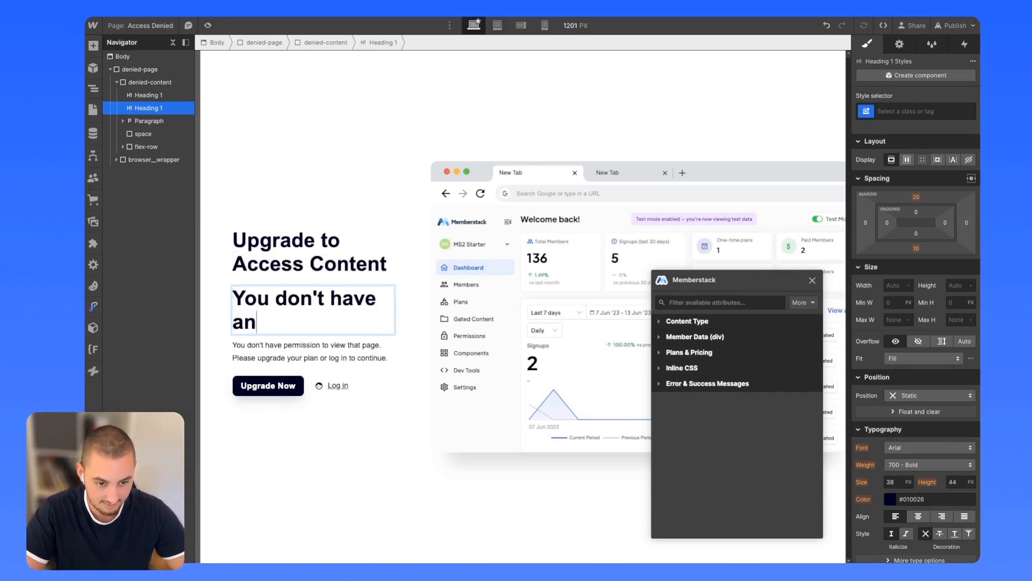
{"action": "type", "text": " account"}
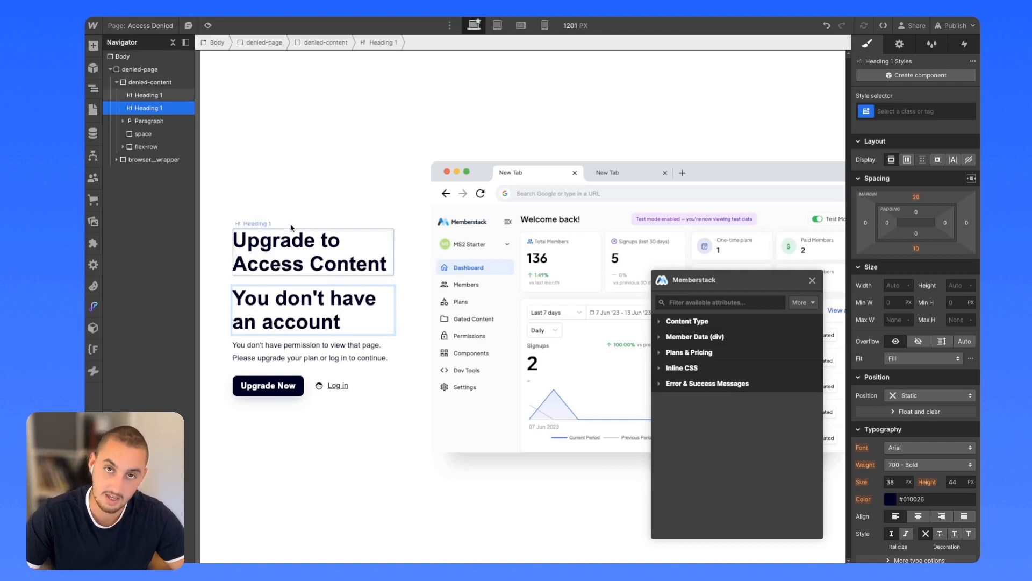
{"action": "left_click", "coordinate": [351, 185]}
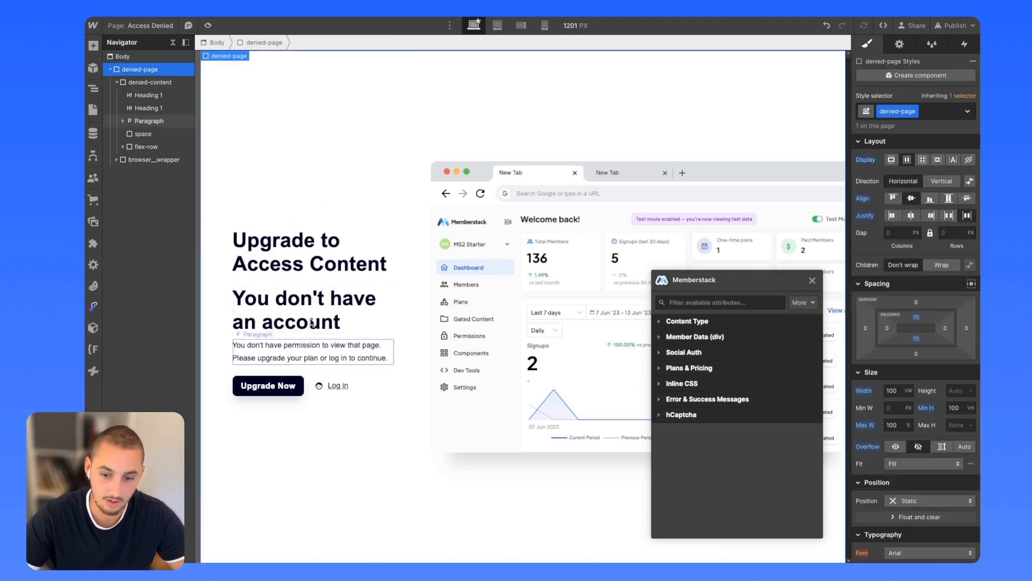
{"action": "left_click", "coordinate": [307, 321]}
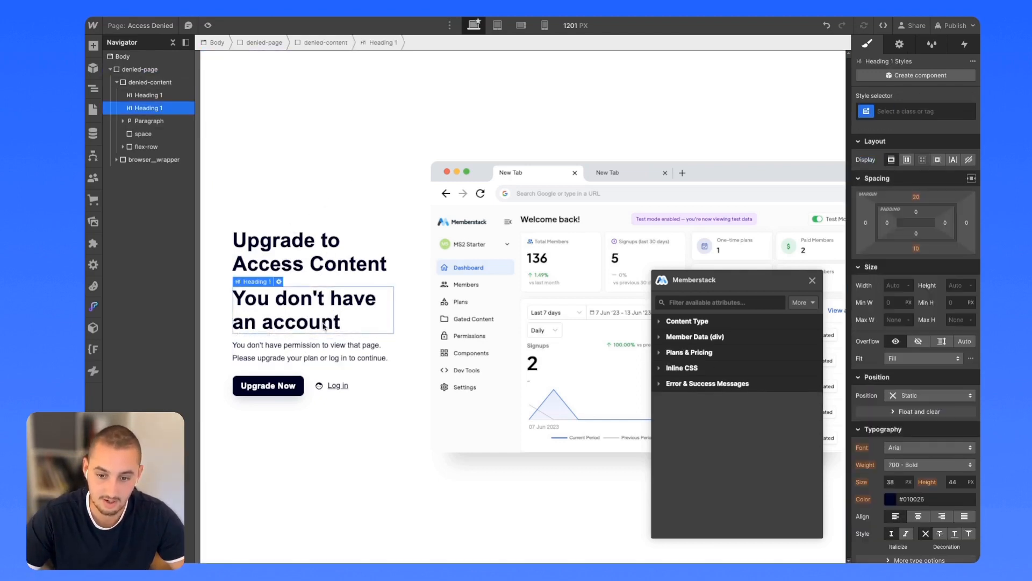
Make the 'You don't have an account' heading Gated Content with content ID 'members'.
{"action": "left_click", "coordinate": [684, 322]}
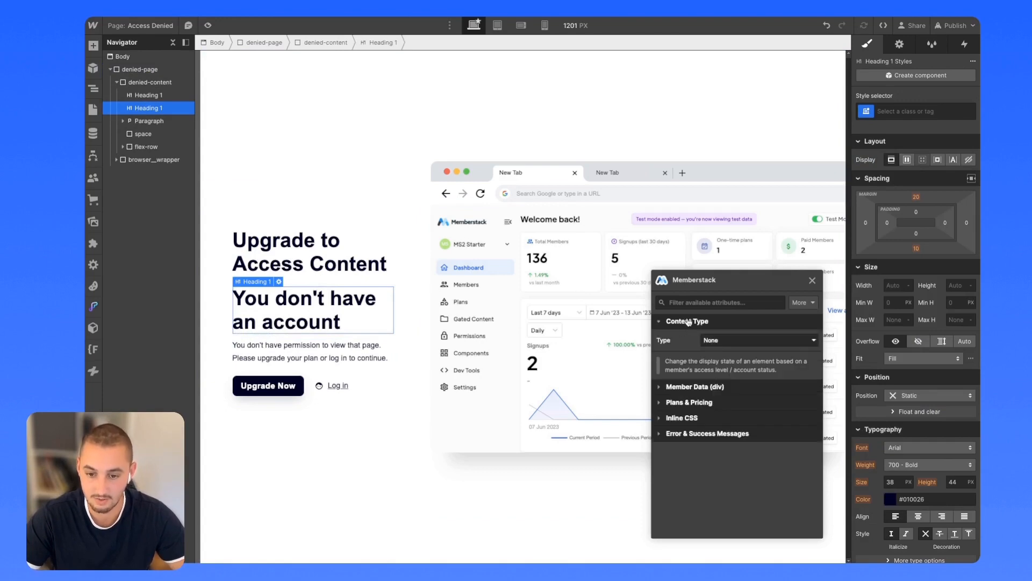
{"action": "left_click", "coordinate": [710, 340]}
{"action": "left_click", "coordinate": [721, 364]}
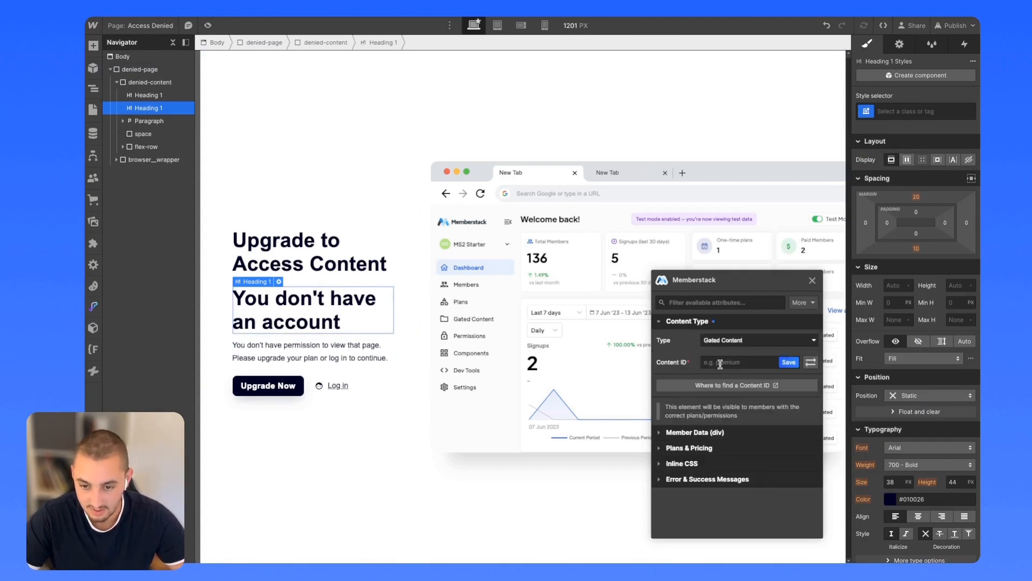
{"action": "left_click", "coordinate": [734, 363]}
{"action": "type", "text": "m"}
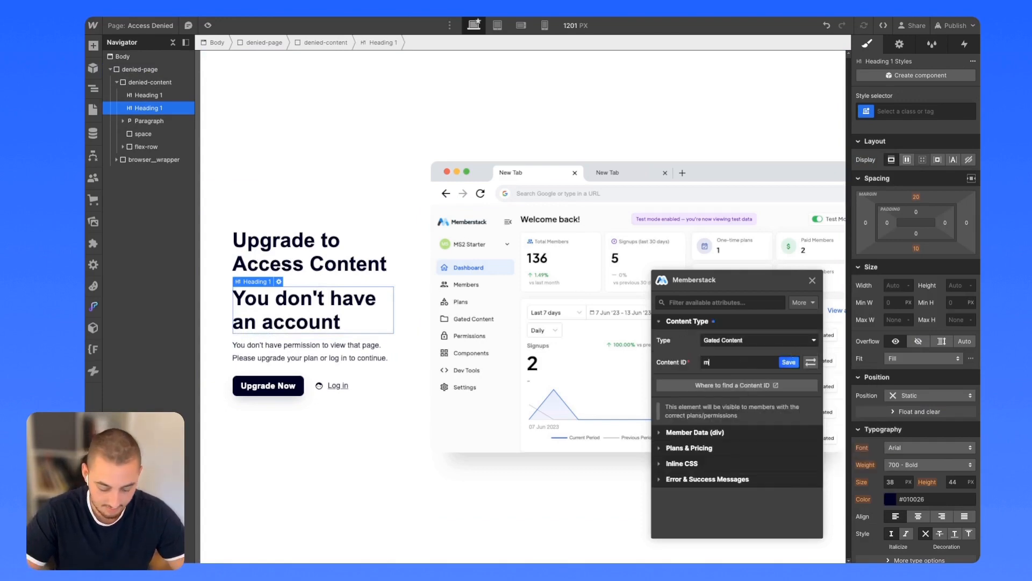
{"action": "type", "text": "embers"}
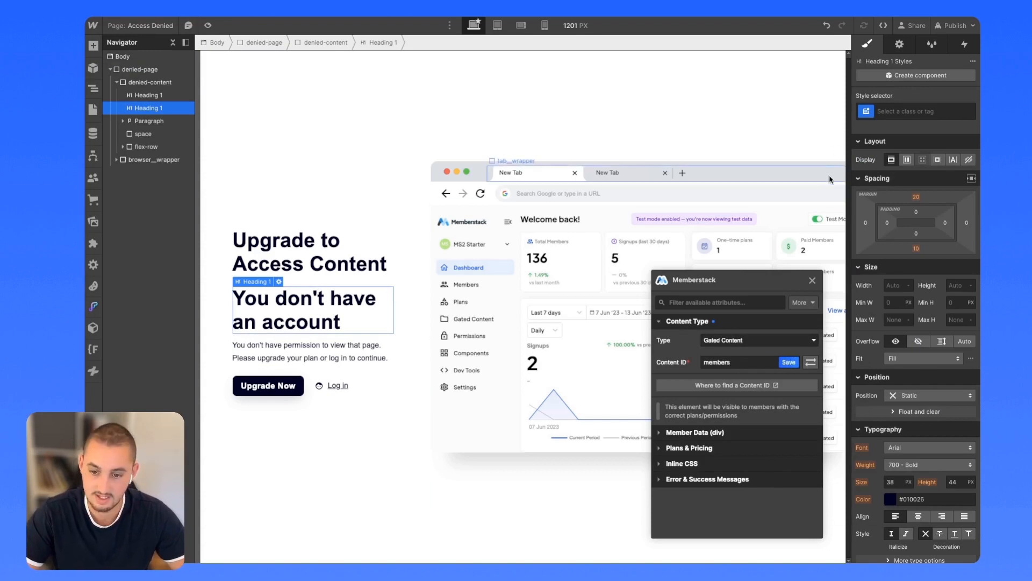
Publish to the staging domain and save the 'members' Content ID on the heading.
{"action": "left_click", "coordinate": [954, 24]}
{"action": "left_click", "coordinate": [910, 188]}
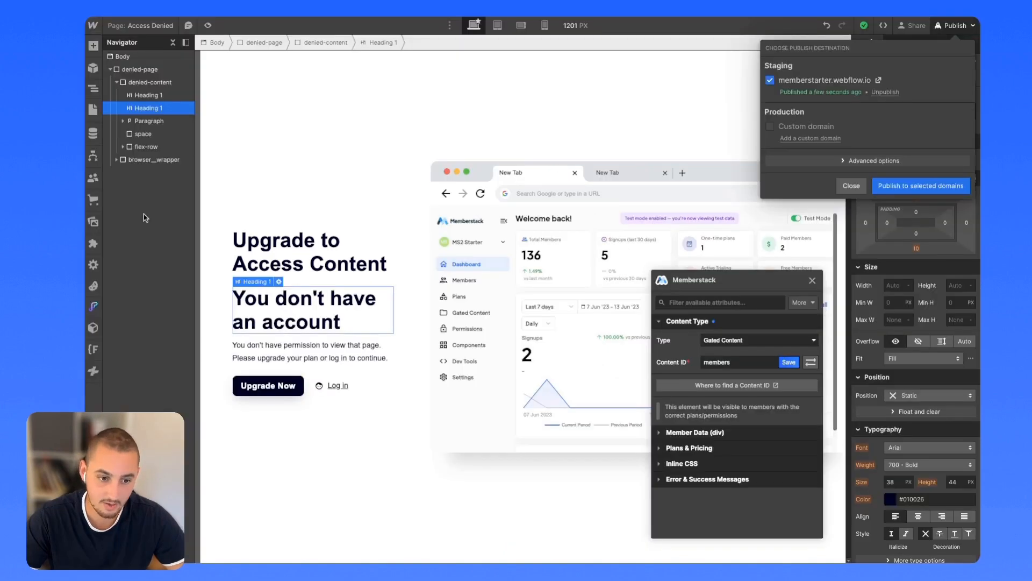
{"action": "left_click", "coordinate": [811, 363]}
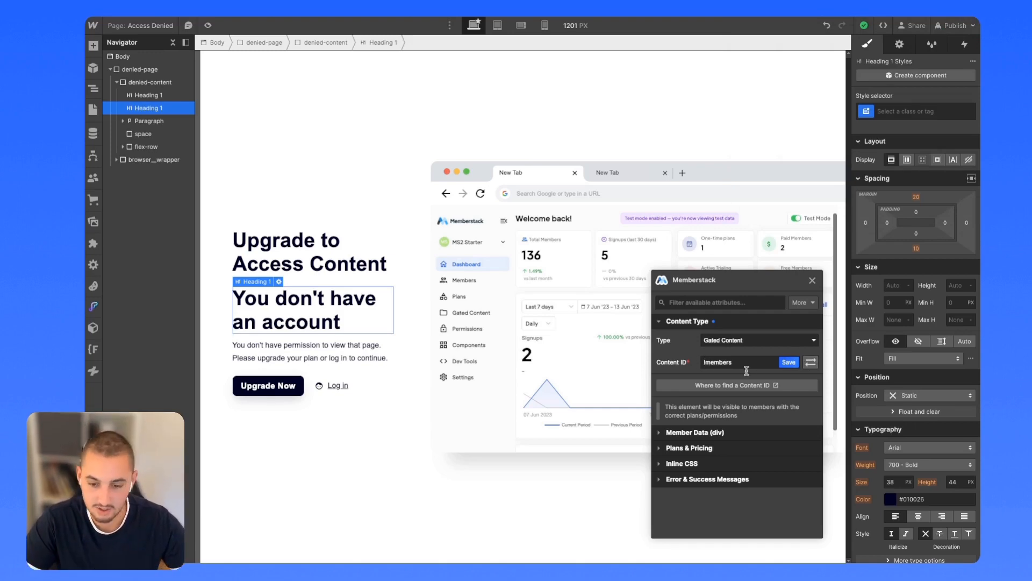
{"action": "left_click", "coordinate": [788, 362]}
{"action": "left_click", "coordinate": [956, 25]}
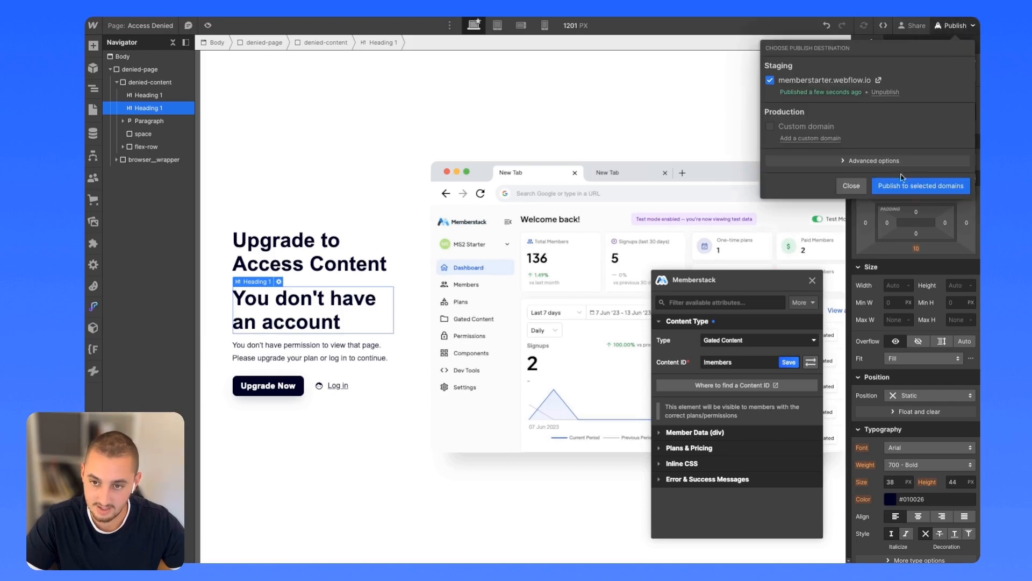
Republish to the staging domain and close the publish panel once finished.
{"action": "left_click", "coordinate": [935, 182]}
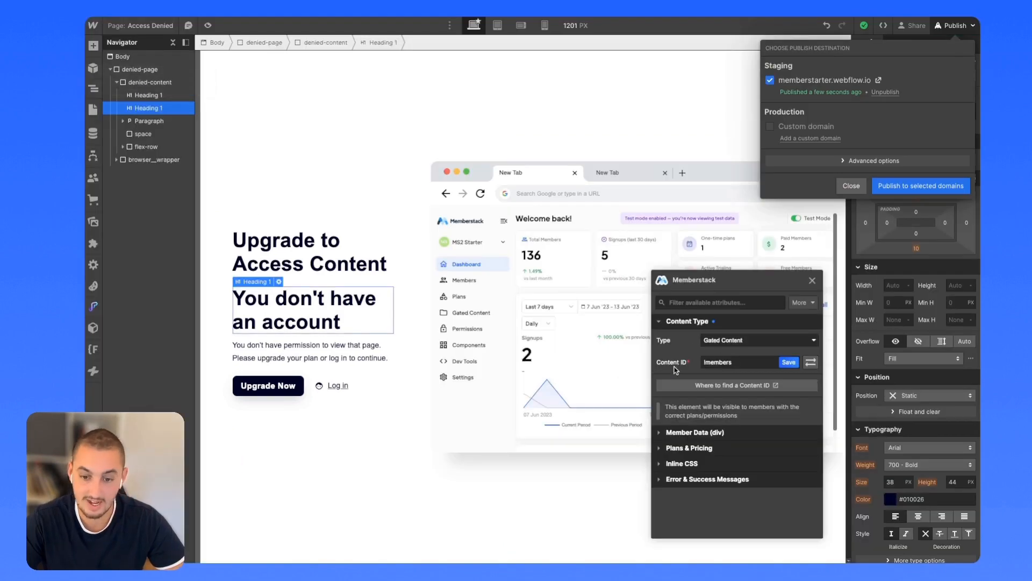
{"action": "left_click", "coordinate": [676, 369]}
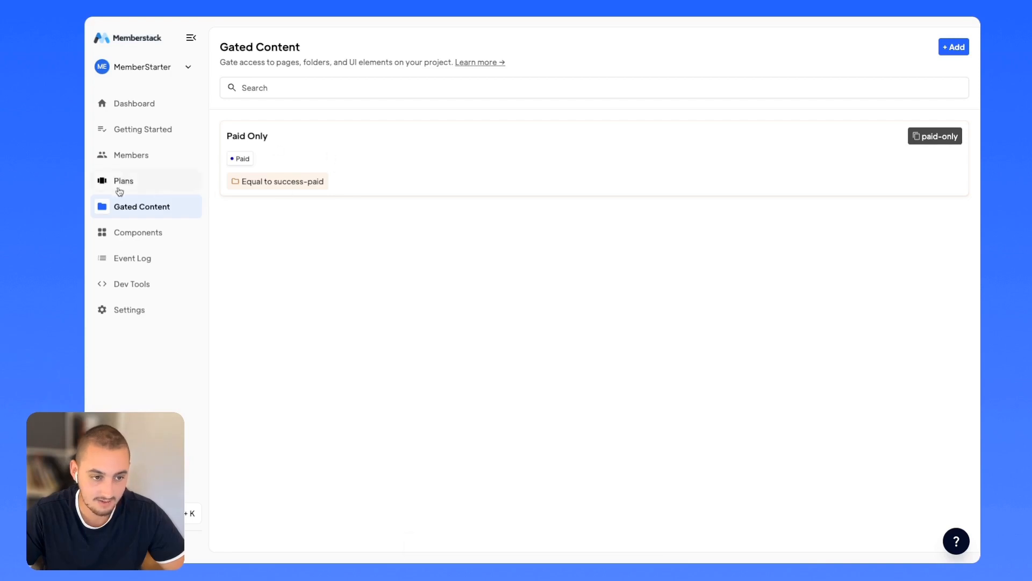
Review the Paid plan's details in Memberstack's Plans list.
{"action": "left_click", "coordinate": [120, 183]}
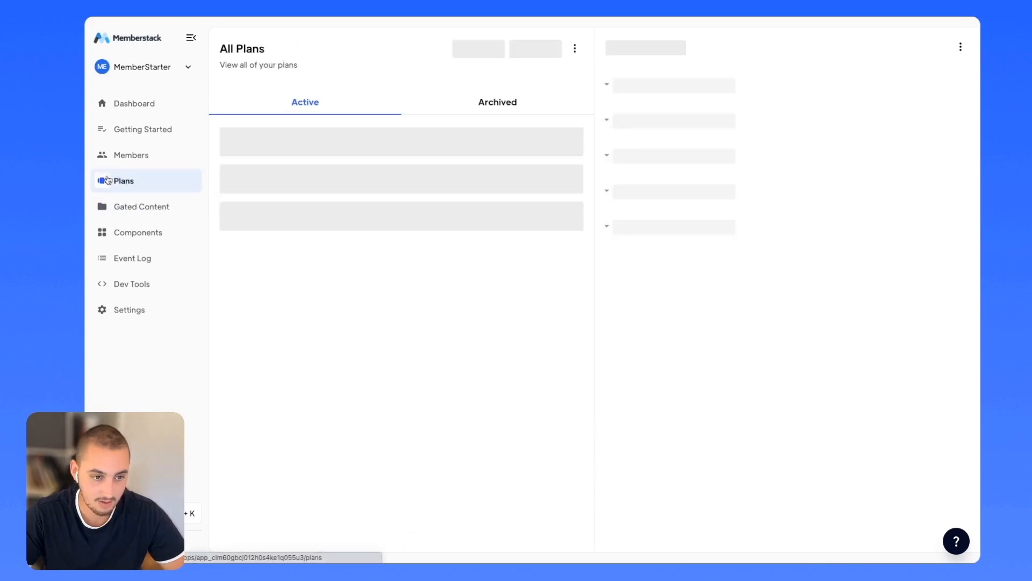
{"action": "left_click", "coordinate": [257, 171]}
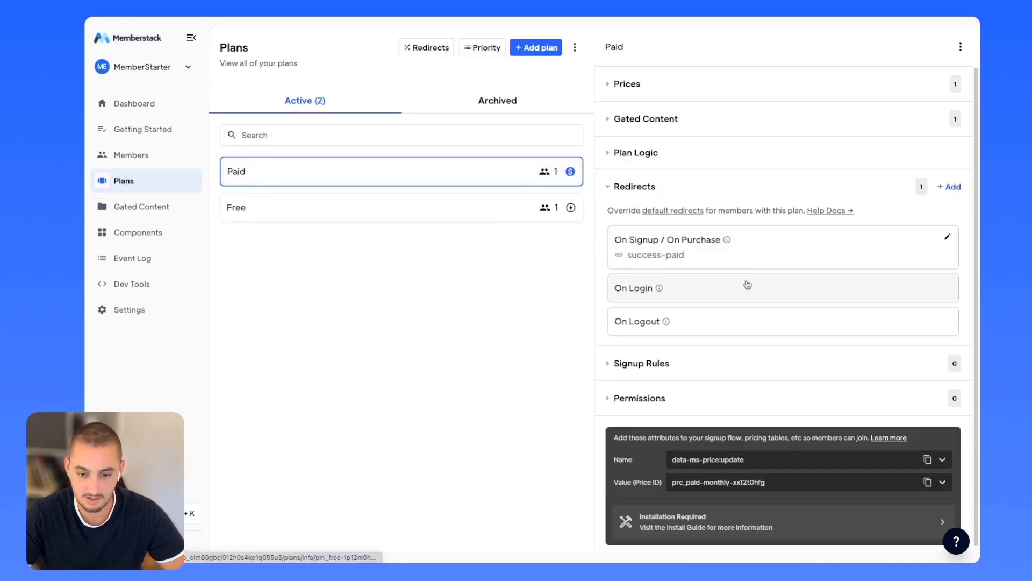
{"action": "scroll", "coordinate": [748, 285], "scroll_direction": "down", "scroll_amount": 1}
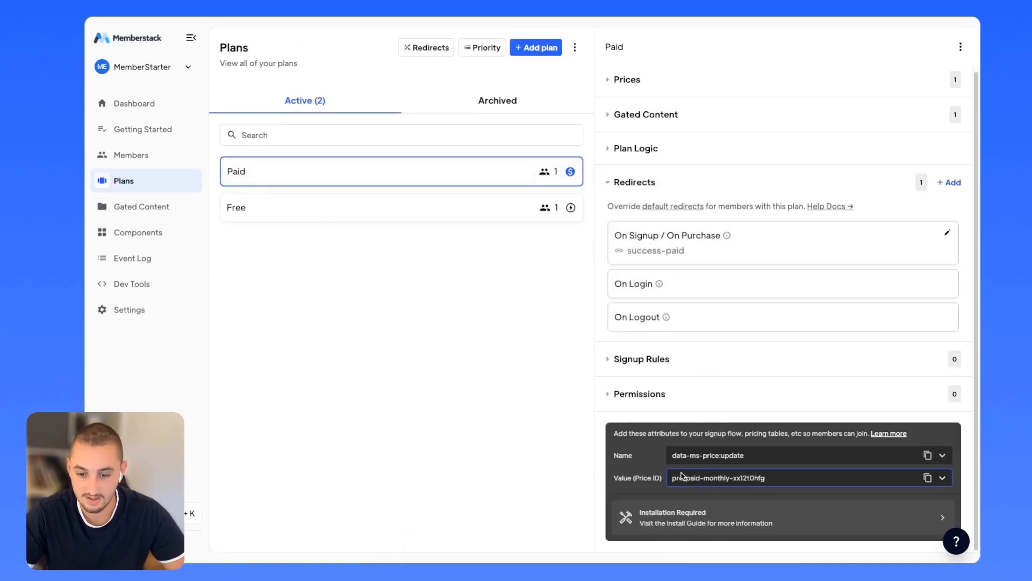
Review the Paid Only gate's settings, then go to the Components library.
{"action": "left_click", "coordinate": [126, 207]}
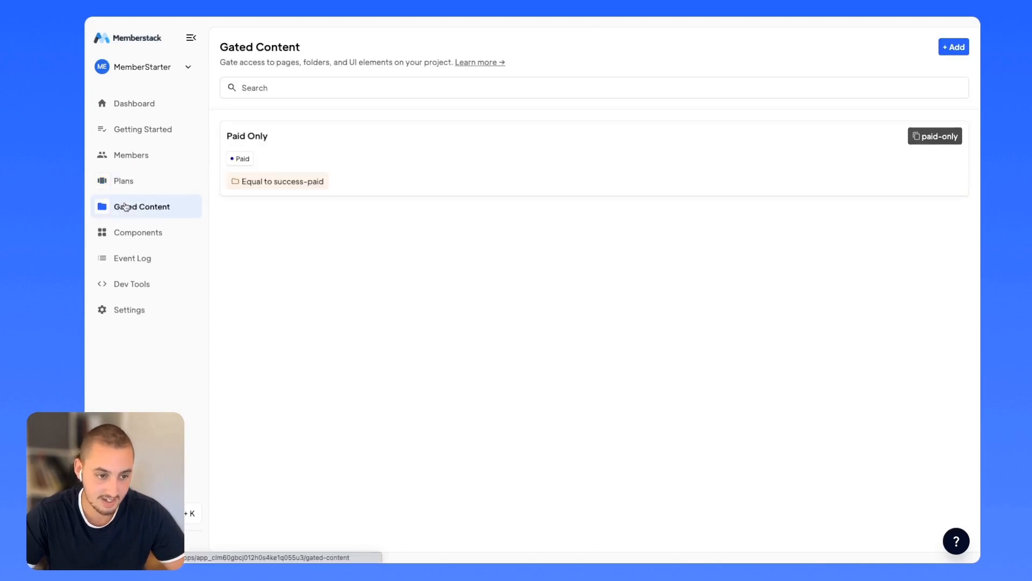
{"action": "left_click", "coordinate": [322, 153]}
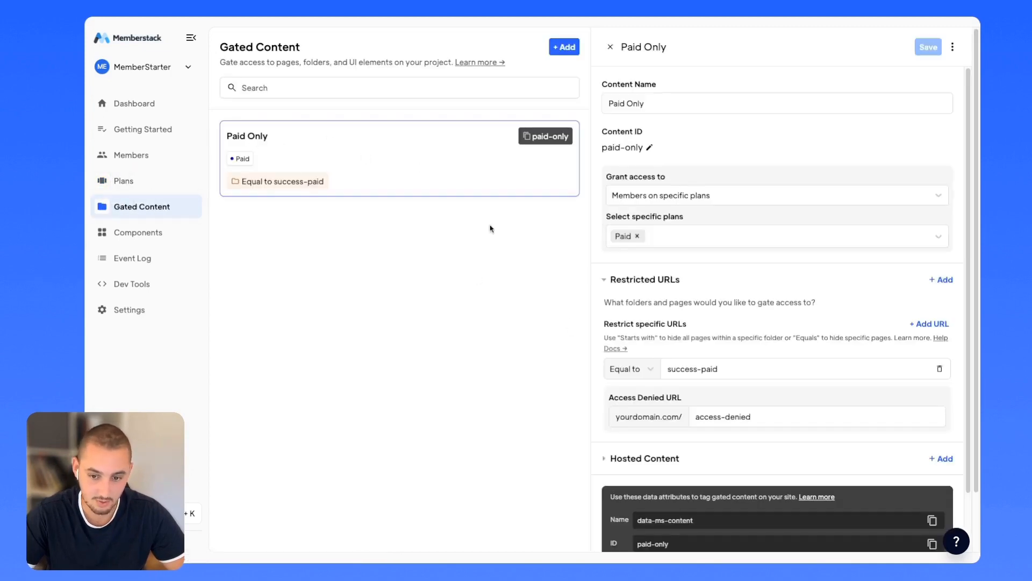
{"action": "scroll", "coordinate": [702, 514], "scroll_direction": "down", "scroll_amount": 2}
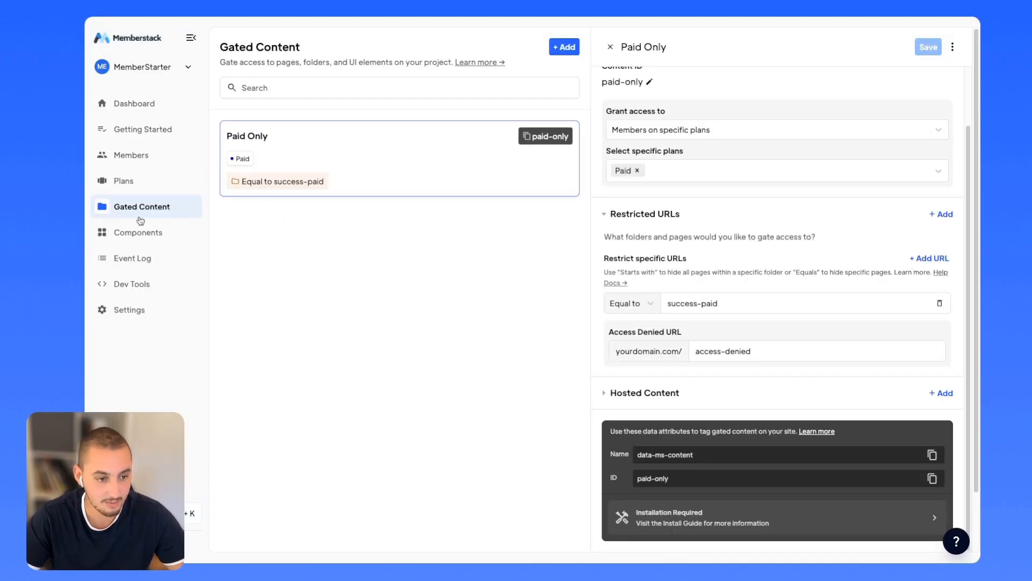
{"action": "left_click", "coordinate": [138, 232]}
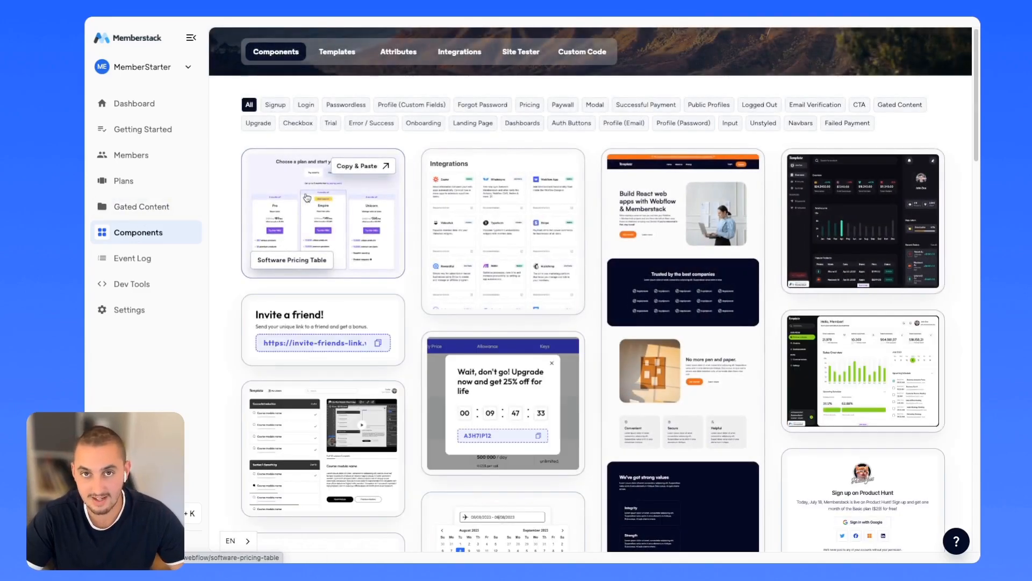
Filter the components to Profile (Email) and Profile (Password).
{"action": "left_click", "coordinate": [628, 124]}
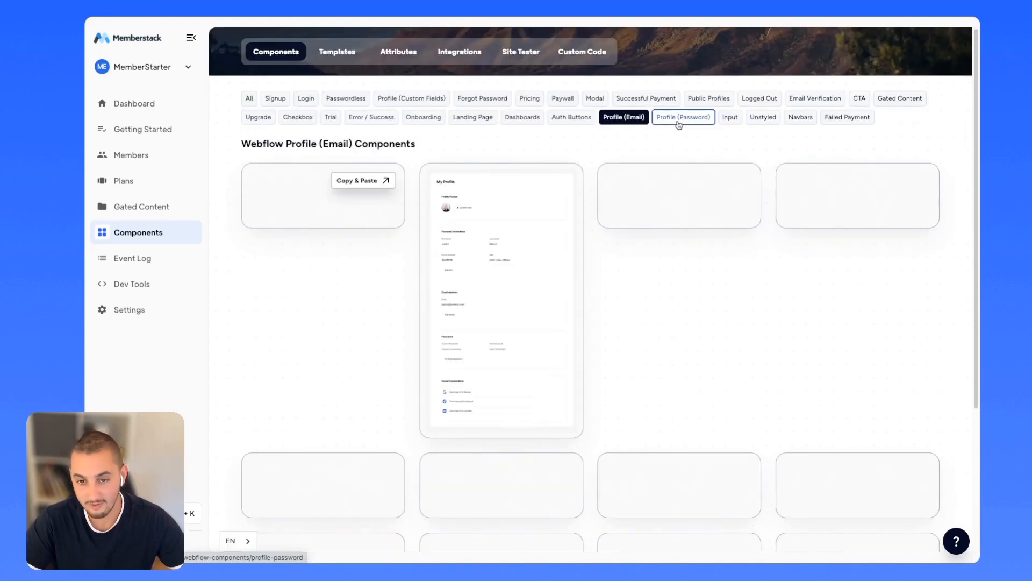
{"action": "left_click", "coordinate": [679, 118]}
{"action": "left_click", "coordinate": [410, 99]}
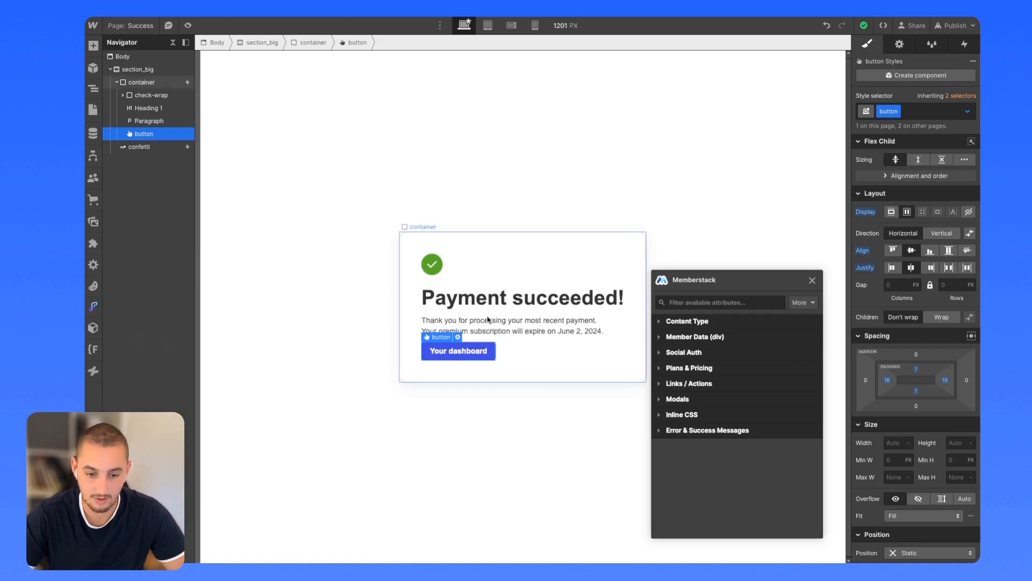
Relabel the Success page button 'Edit profile', link it to the Profile modal, and publish to staging.
{"action": "double_click", "coordinate": [447, 354]}
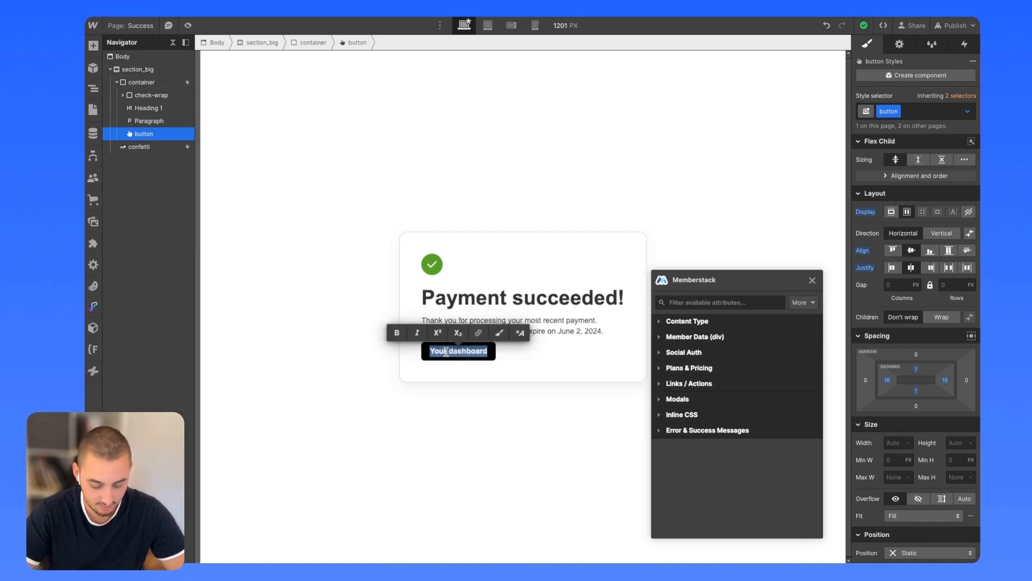
{"action": "type", "text": "Edit profile"}
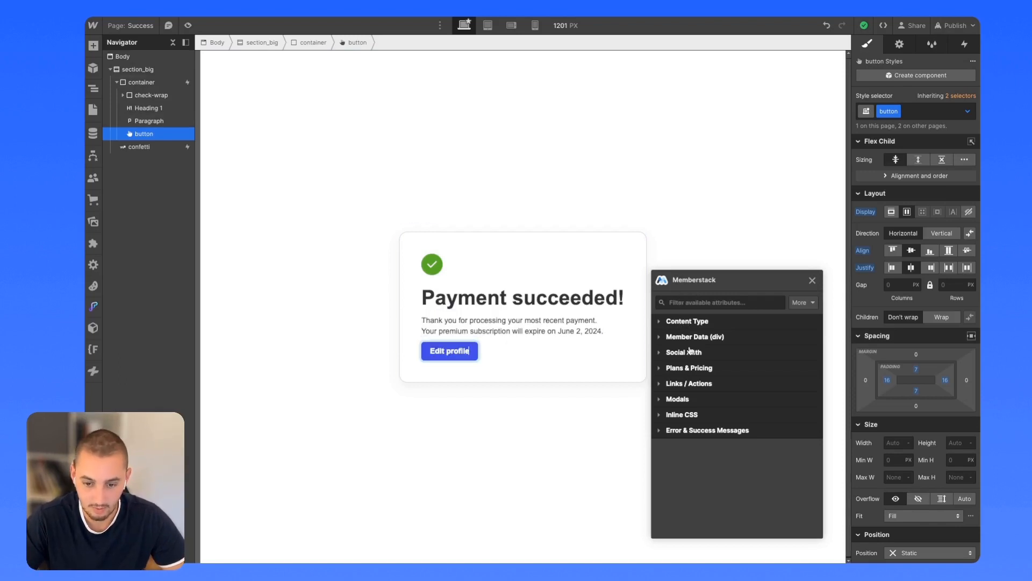
{"action": "left_click", "coordinate": [689, 400]}
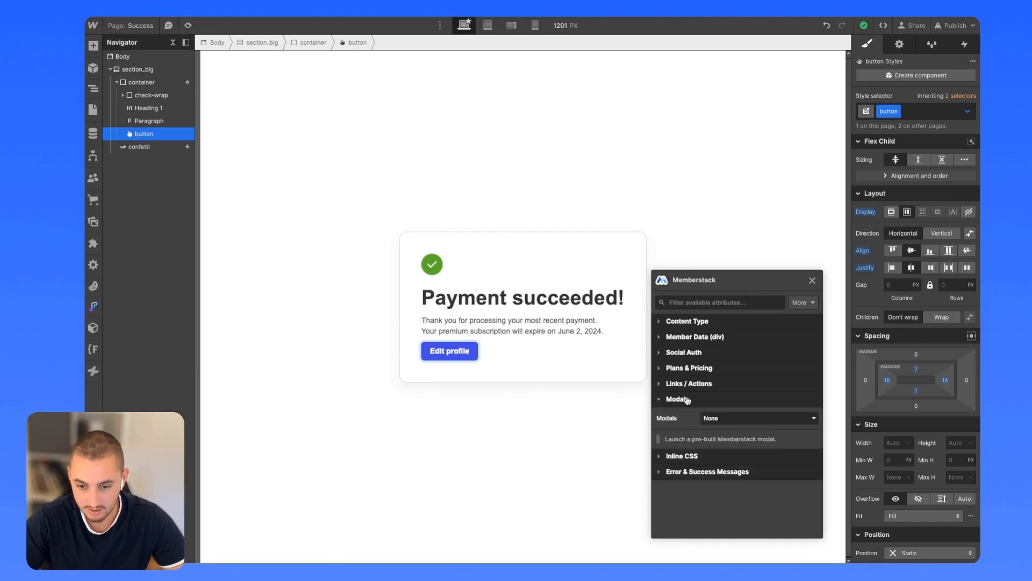
{"action": "left_click", "coordinate": [712, 418]}
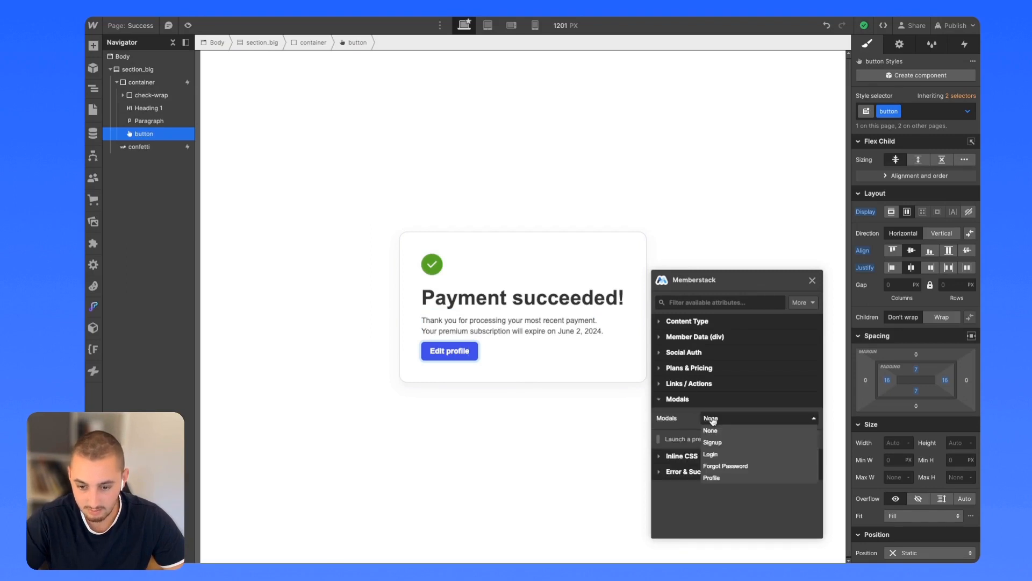
{"action": "left_click", "coordinate": [717, 478]}
{"action": "left_click", "coordinate": [955, 25]}
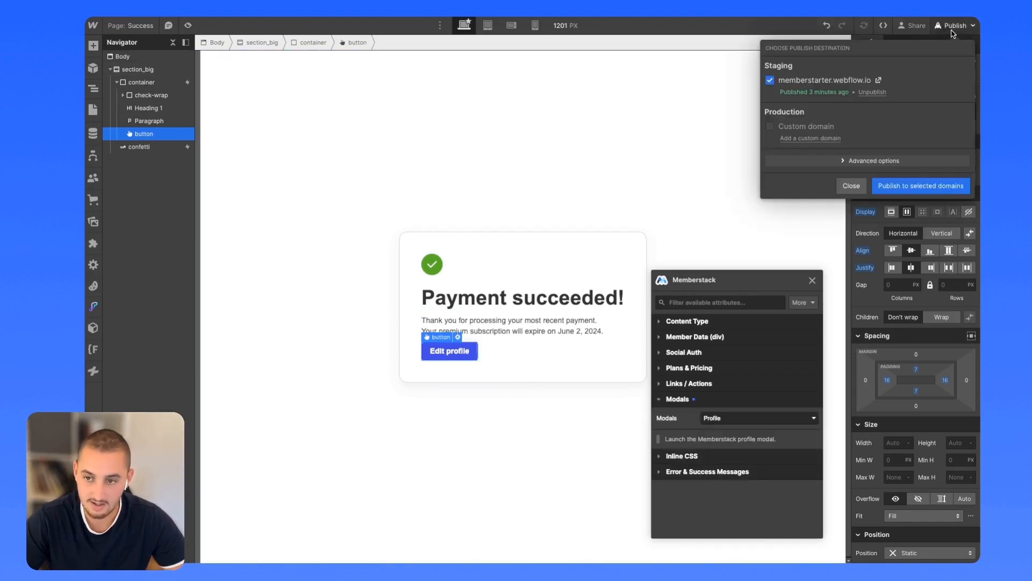
{"action": "left_click", "coordinate": [917, 186]}
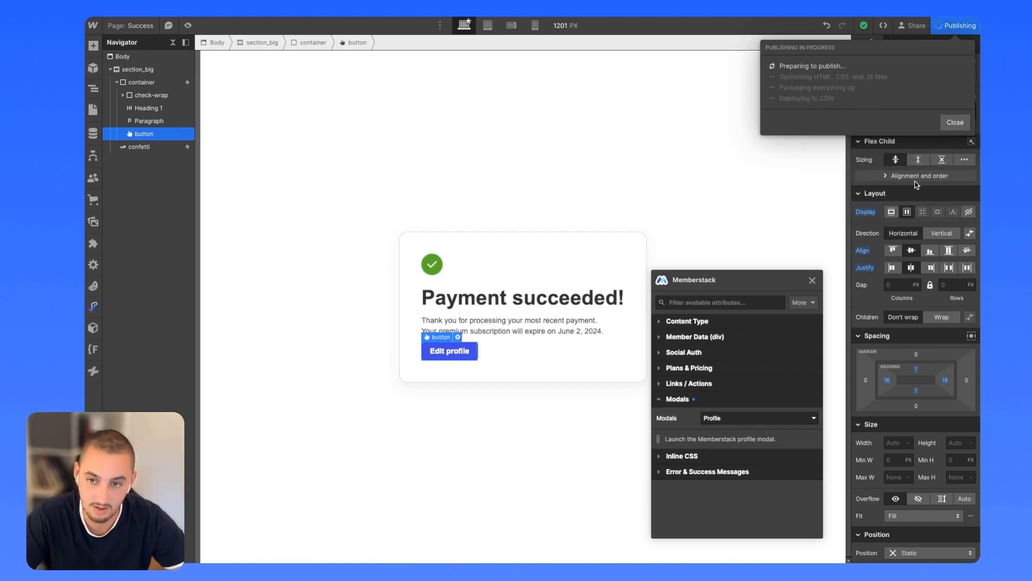
On the staging site, open the profile modal and enter new first and last names.
{"action": "left_click", "coordinate": [880, 79]}
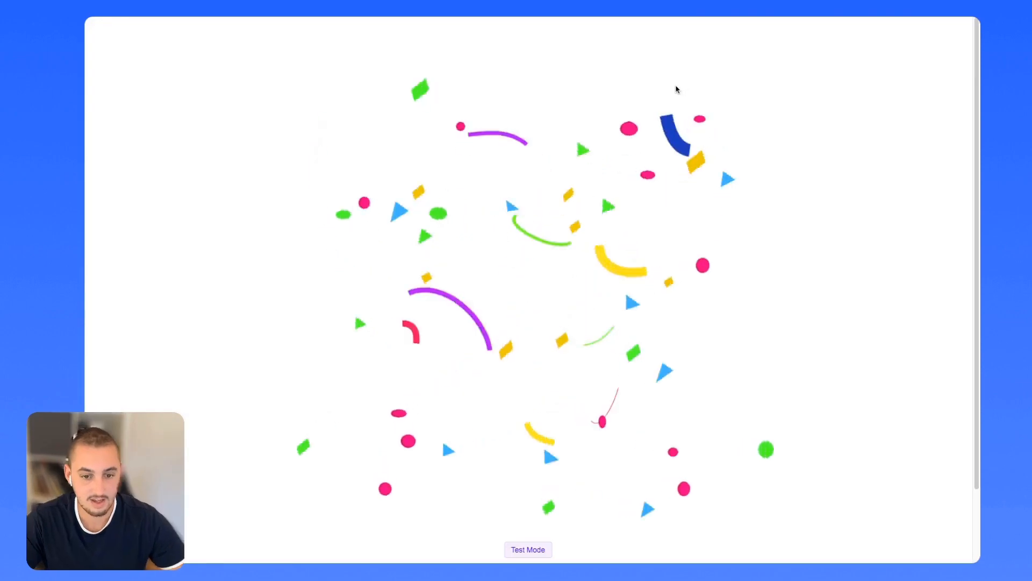
{"action": "left_click", "coordinate": [451, 338]}
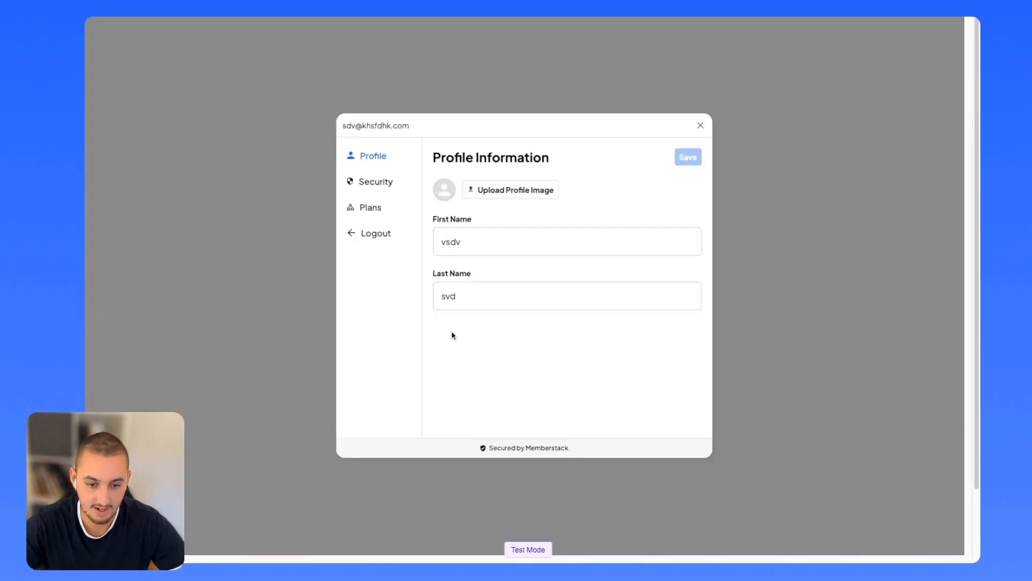
{"action": "double_click", "coordinate": [478, 241]}
{"action": "type", "text": "dfvdfv"}
{"action": "left_click", "coordinate": [475, 297]}
{"action": "type", "text": "dfvdfvdfv"}
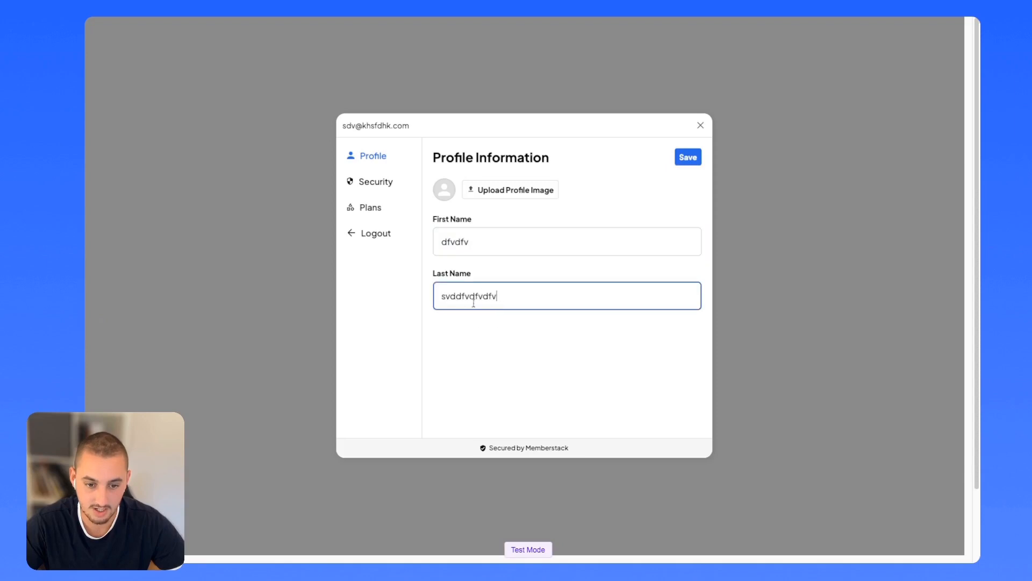
Upload make logo.png as the profile image and save the profile.
{"action": "left_click", "coordinate": [491, 188]}
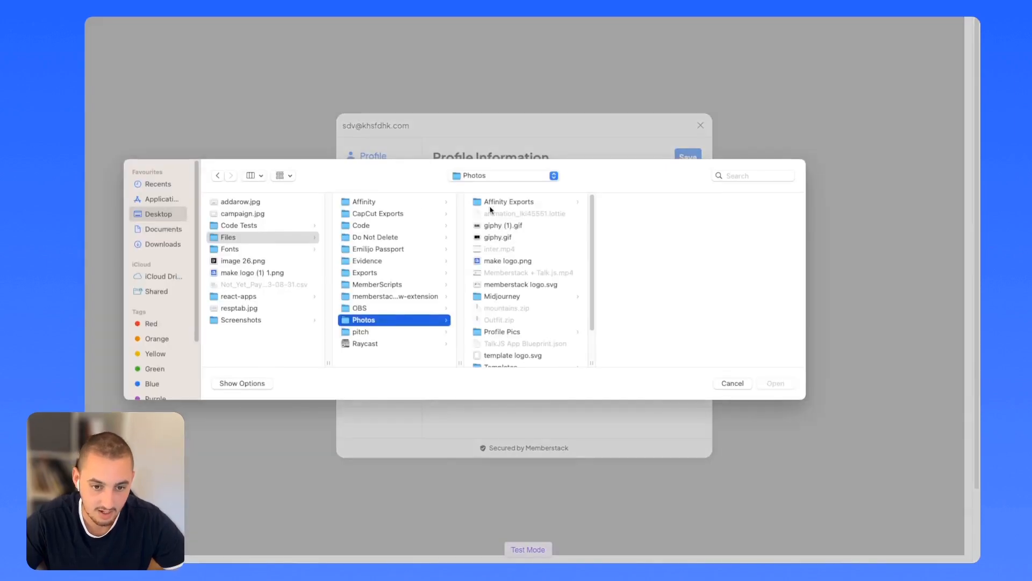
{"action": "left_click", "coordinate": [508, 260]}
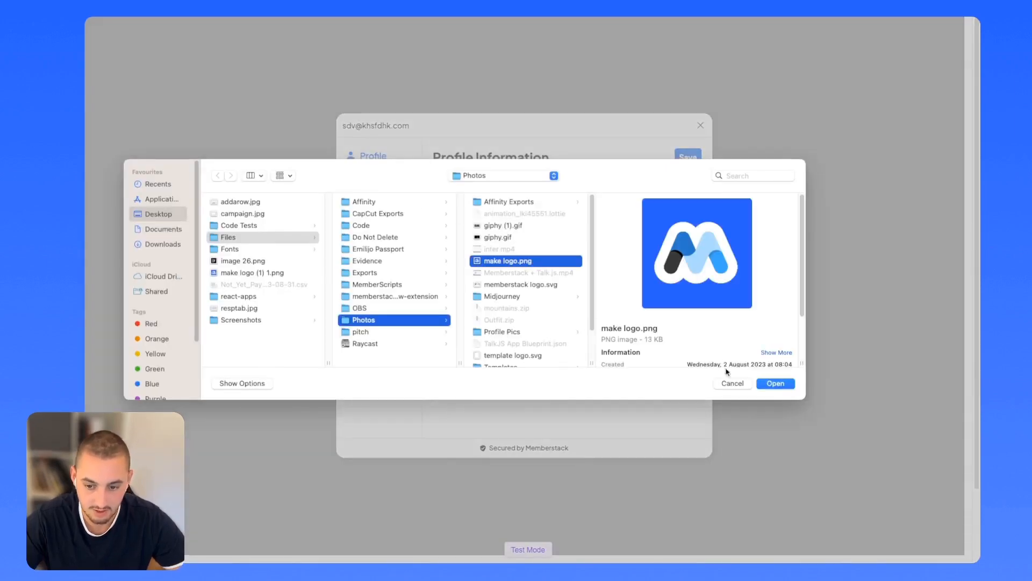
{"action": "left_click", "coordinate": [775, 383]}
{"action": "left_click", "coordinate": [681, 162]}
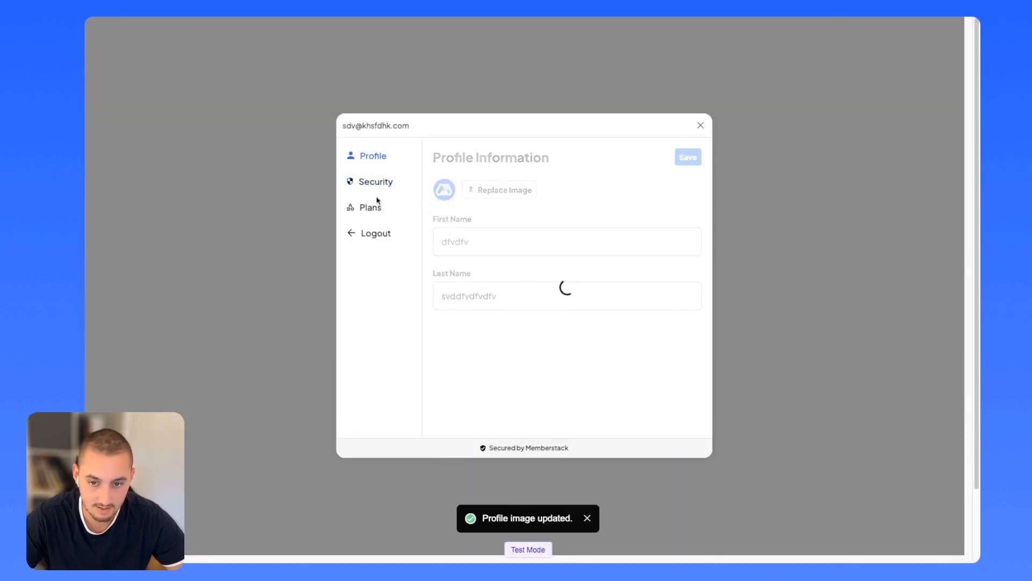
Check the Security and Plans sections, then close the account modal.
{"action": "left_click", "coordinate": [364, 184]}
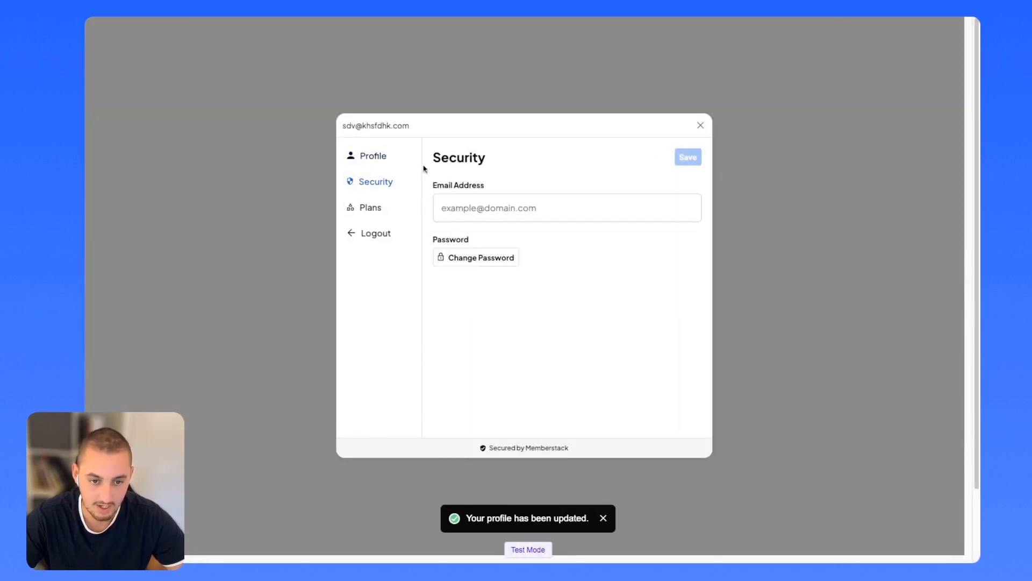
{"action": "left_click", "coordinate": [377, 208]}
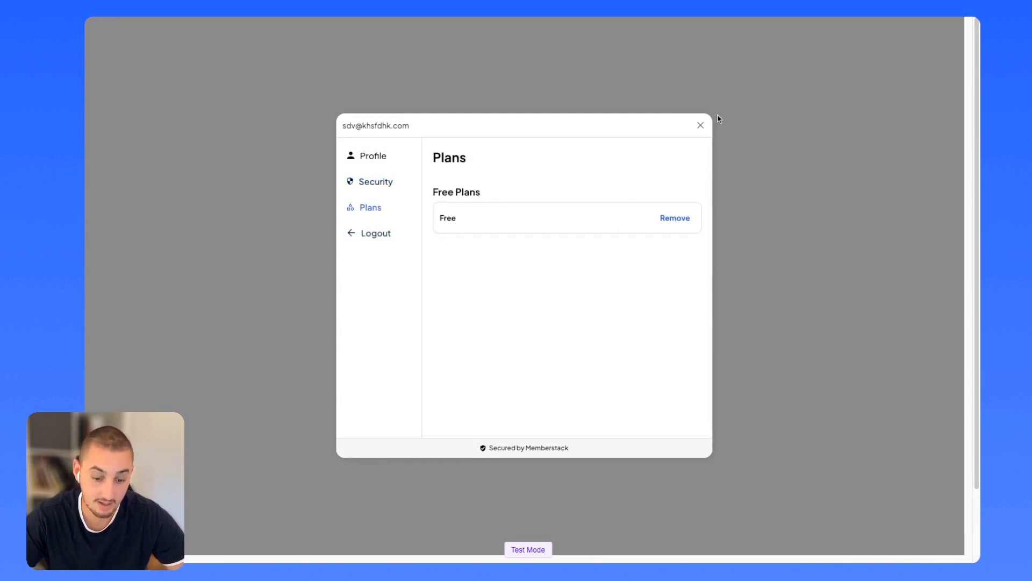
{"action": "left_click", "coordinate": [701, 125]}
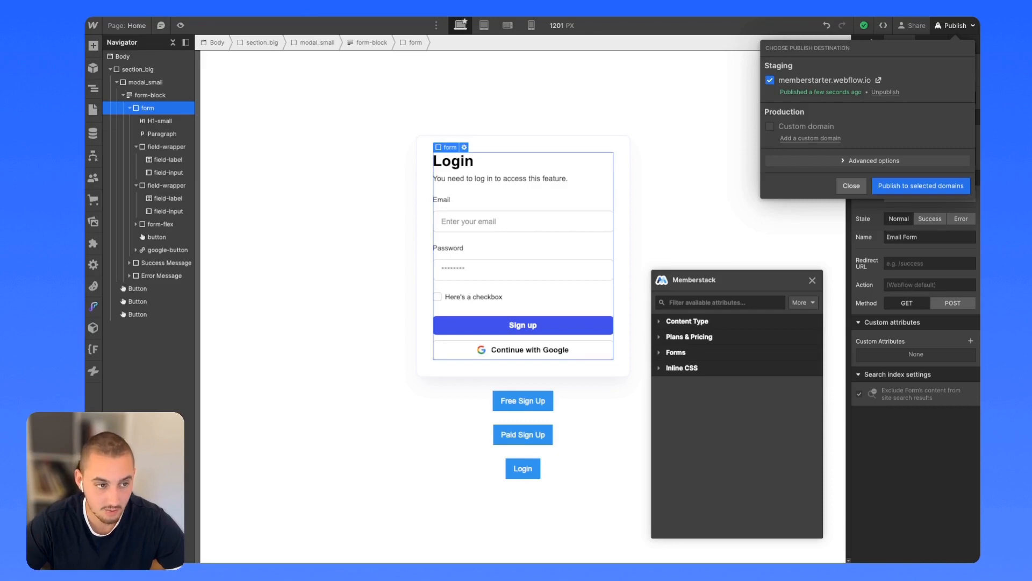
Filter Memberstack's component library to Login and copy the Simple Login Modal component.
{"action": "key", "text": "ctrl+Tab"}
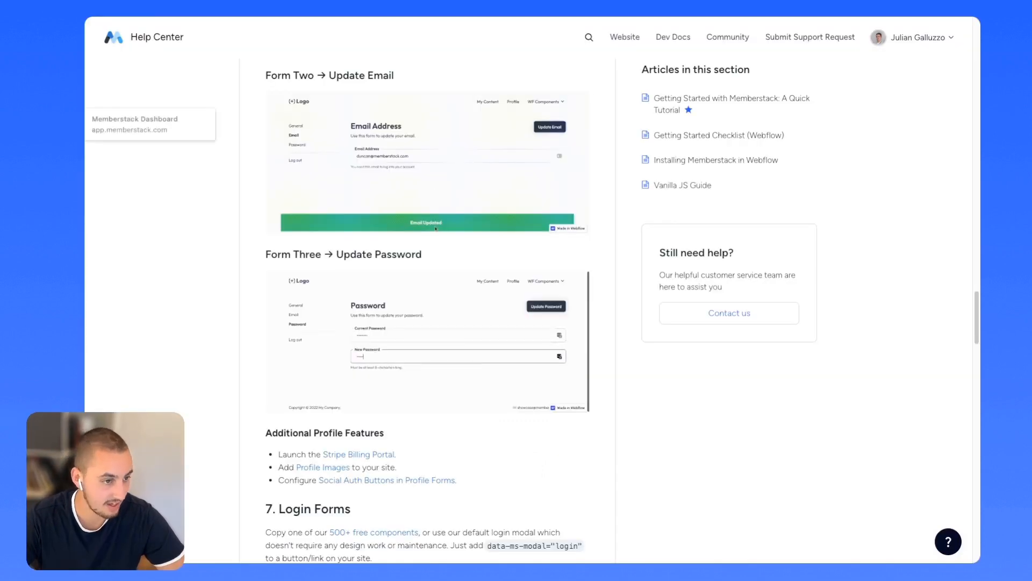
{"action": "key", "text": "ctrl+Tab"}
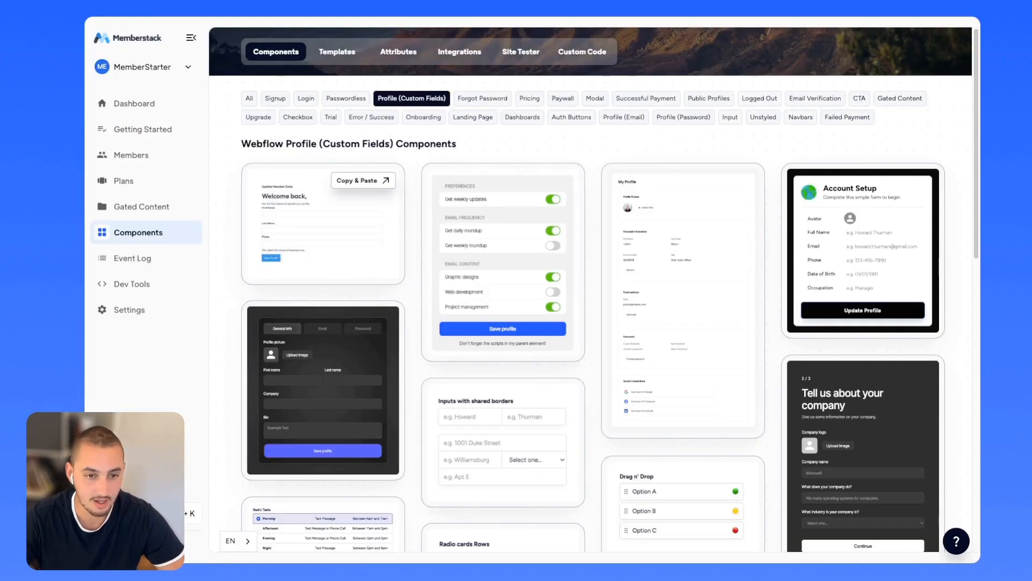
{"action": "left_click", "coordinate": [303, 101]}
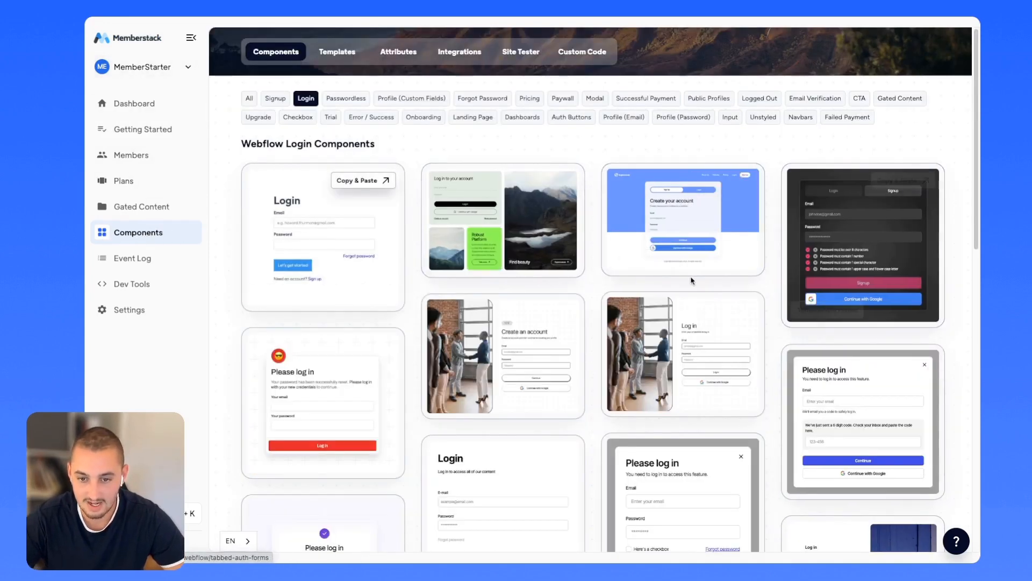
{"action": "scroll", "coordinate": [692, 280], "scroll_direction": "down", "scroll_amount": 4}
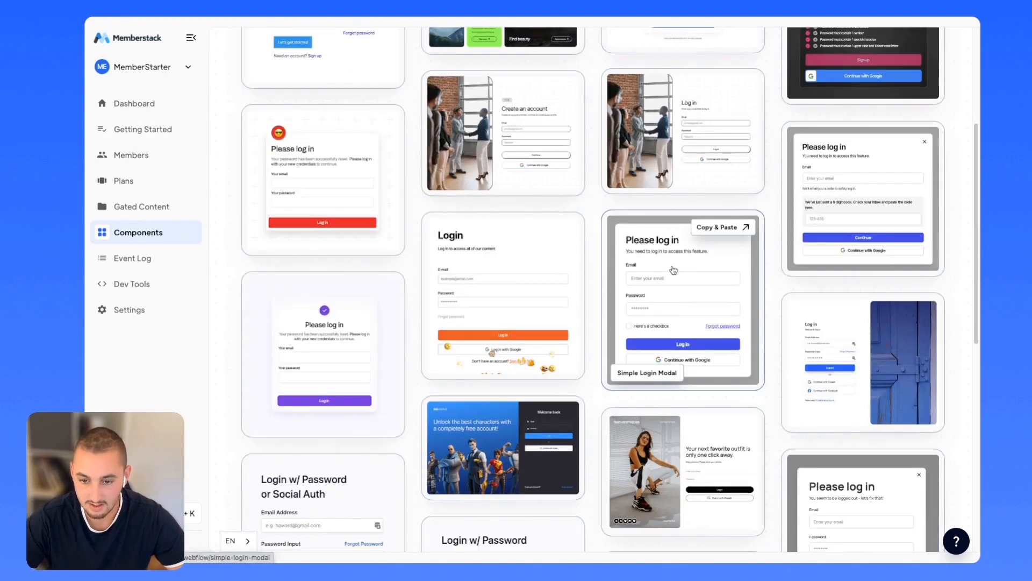
{"action": "left_click", "coordinate": [691, 299]}
{"action": "left_click", "coordinate": [864, 139]}
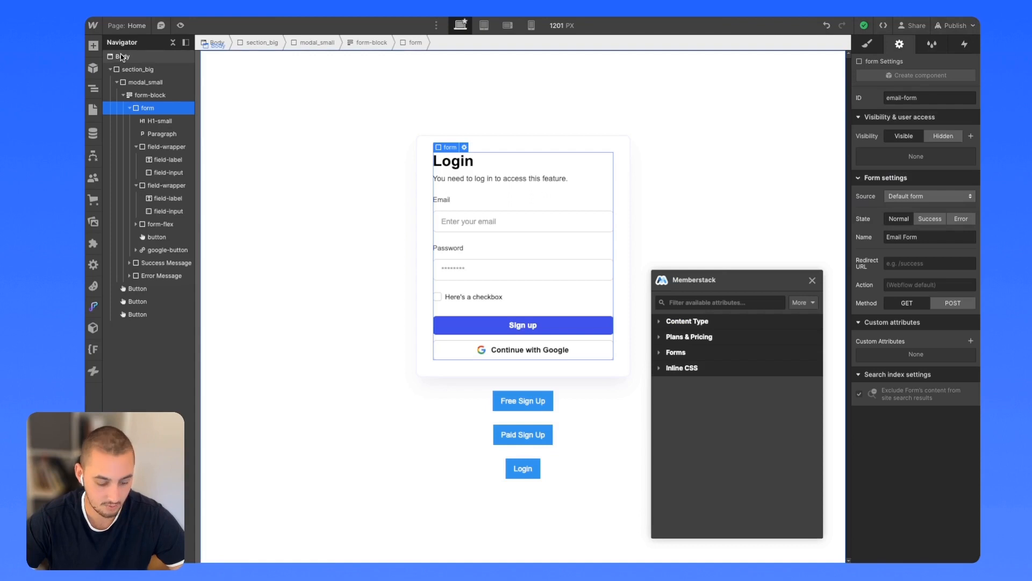
{"action": "left_click", "coordinate": [123, 57]}
{"action": "key", "text": "super+v"}
{"action": "scroll", "coordinate": [409, 258], "scroll_direction": "down", "scroll_amount": 5}
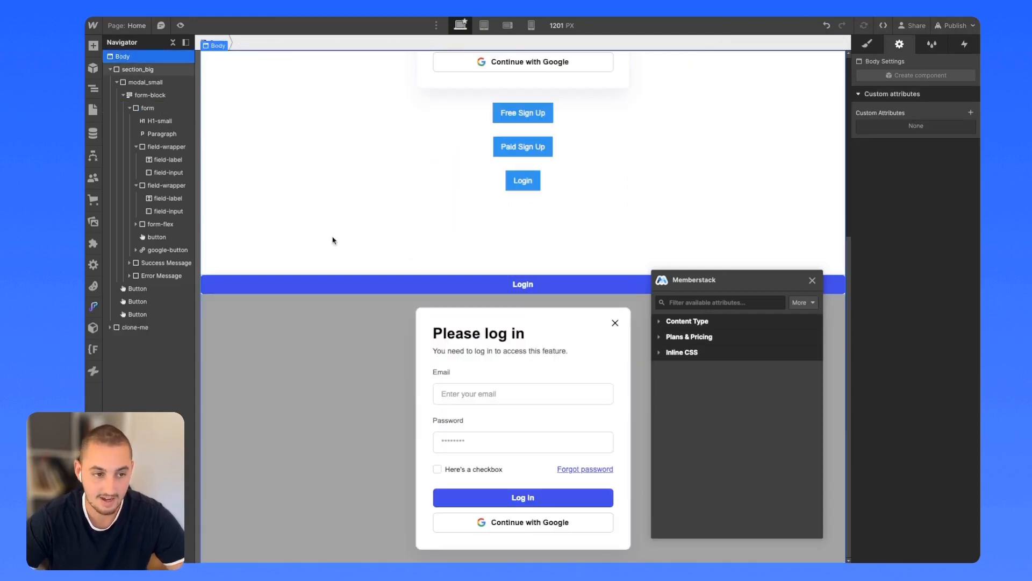
{"action": "left_click", "coordinate": [159, 326]}
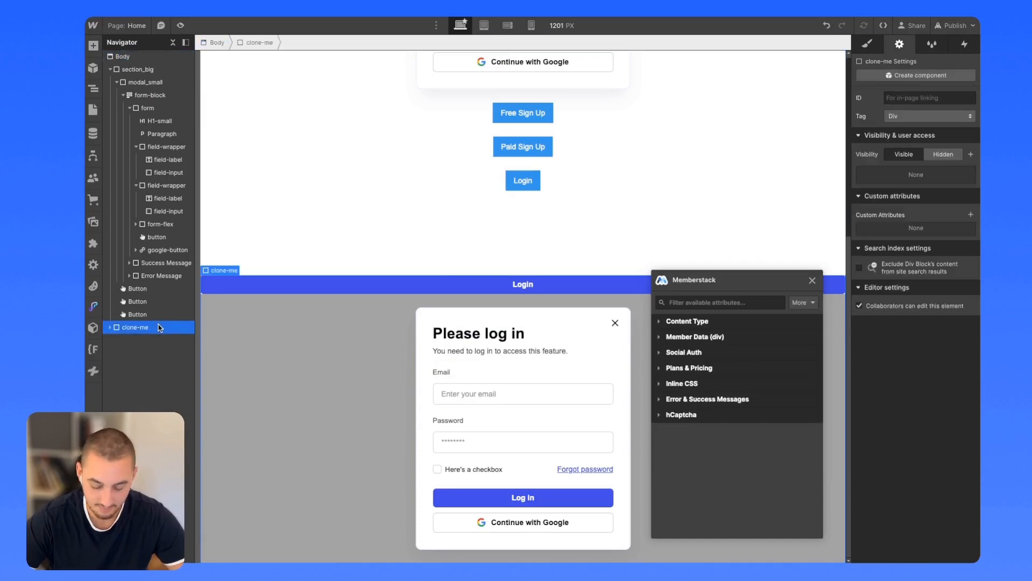
{"action": "key", "text": "Delete"}
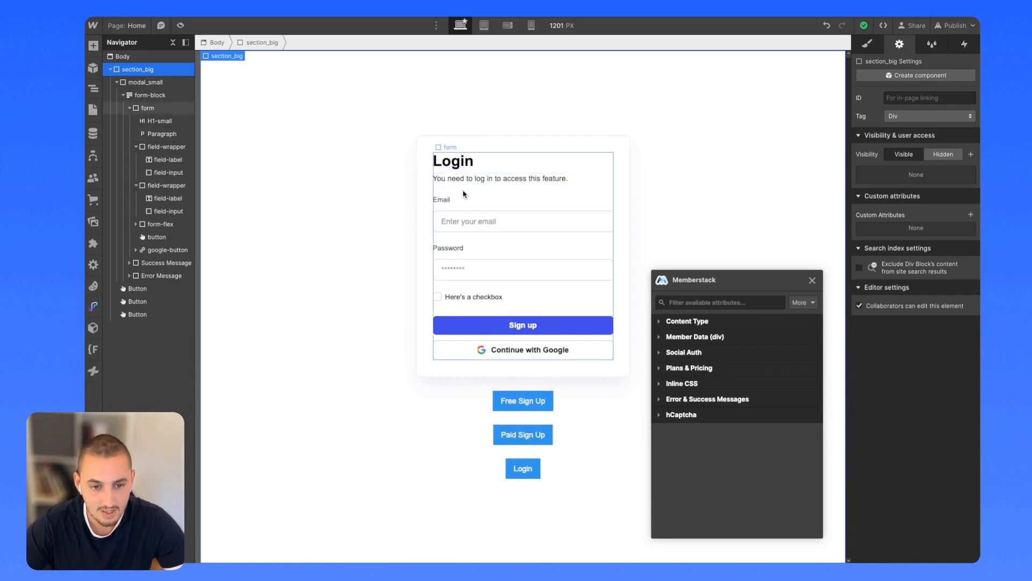
Set the login form's Memberstack Form Type to Login.
{"action": "left_click", "coordinate": [462, 193]}
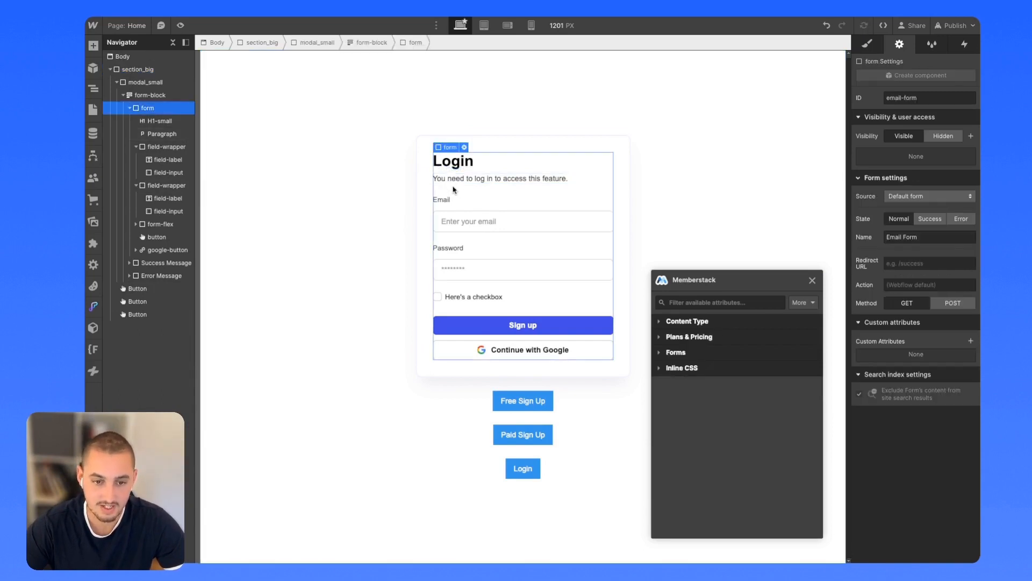
{"action": "left_click", "coordinate": [675, 353]}
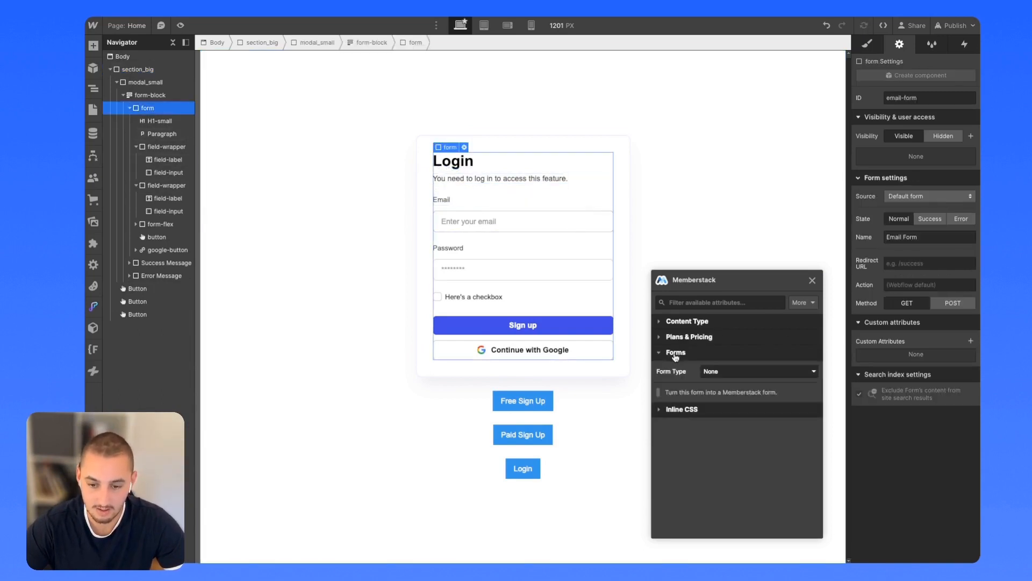
{"action": "left_click", "coordinate": [711, 372]}
{"action": "left_click", "coordinate": [724, 409]}
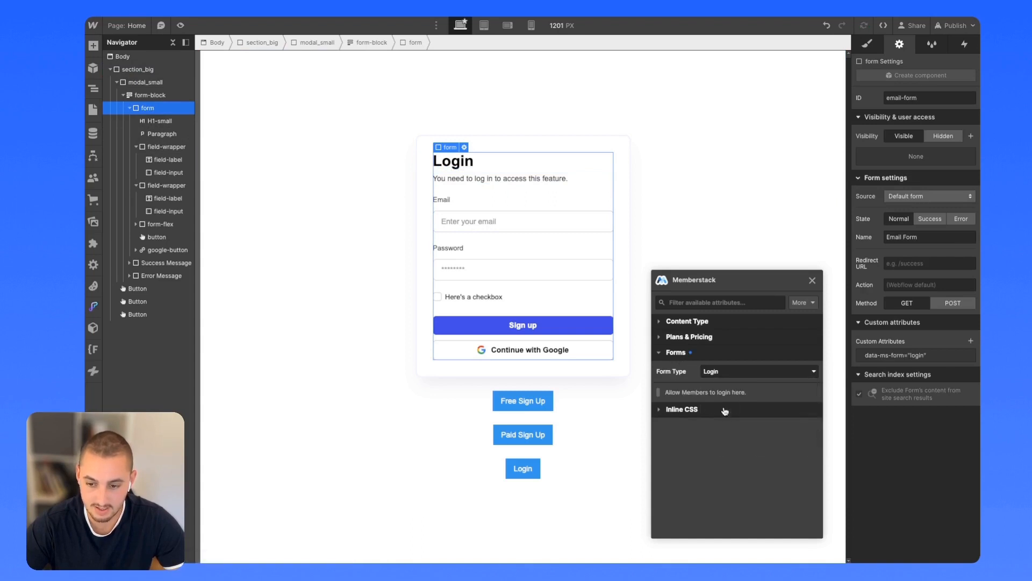
Map the email input to member Email and the password input to member Password.
{"action": "left_click", "coordinate": [459, 221]}
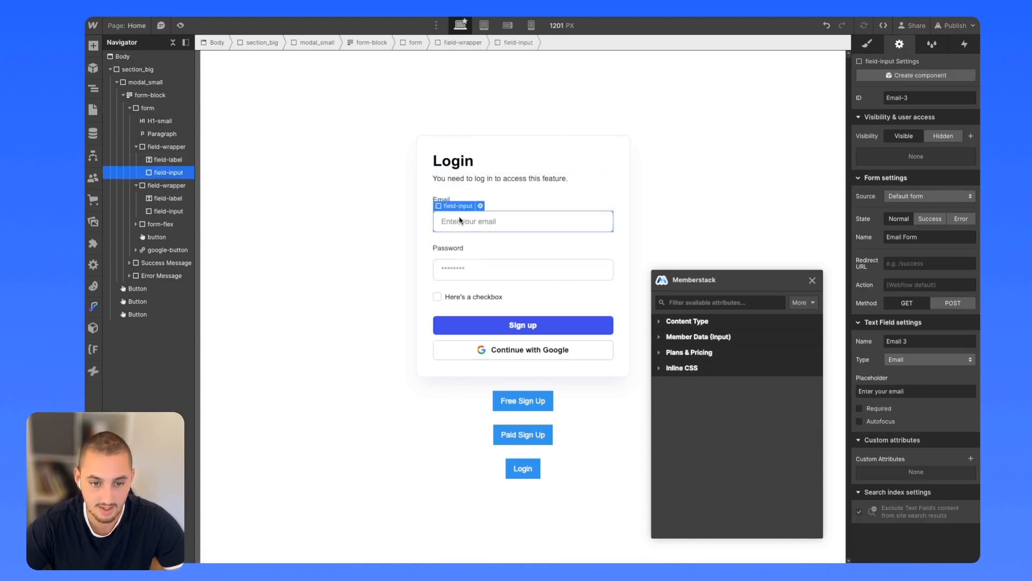
{"action": "left_click", "coordinate": [718, 337]}
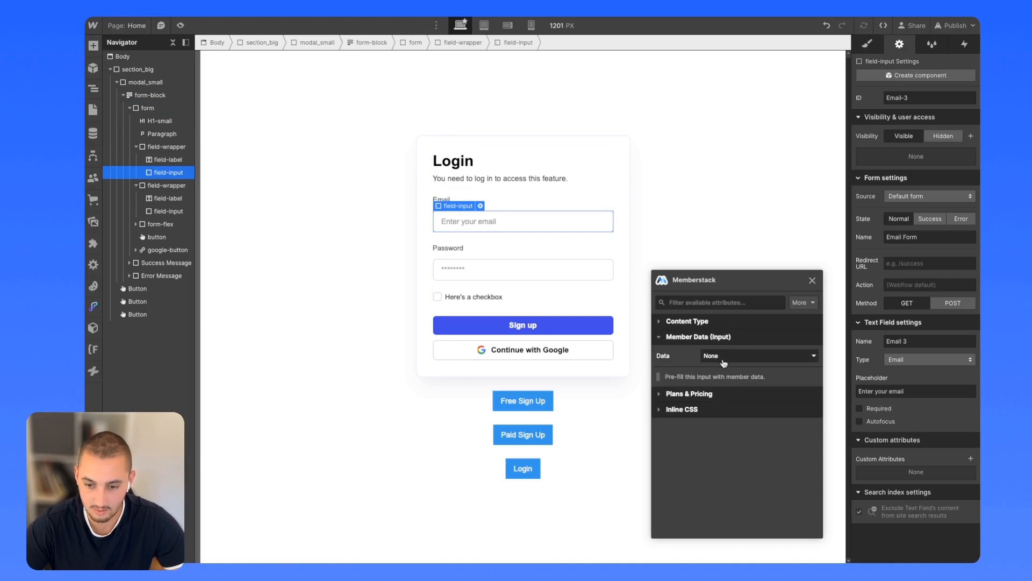
{"action": "left_click", "coordinate": [721, 356]}
{"action": "left_click", "coordinate": [724, 405]}
{"action": "left_click", "coordinate": [524, 272]}
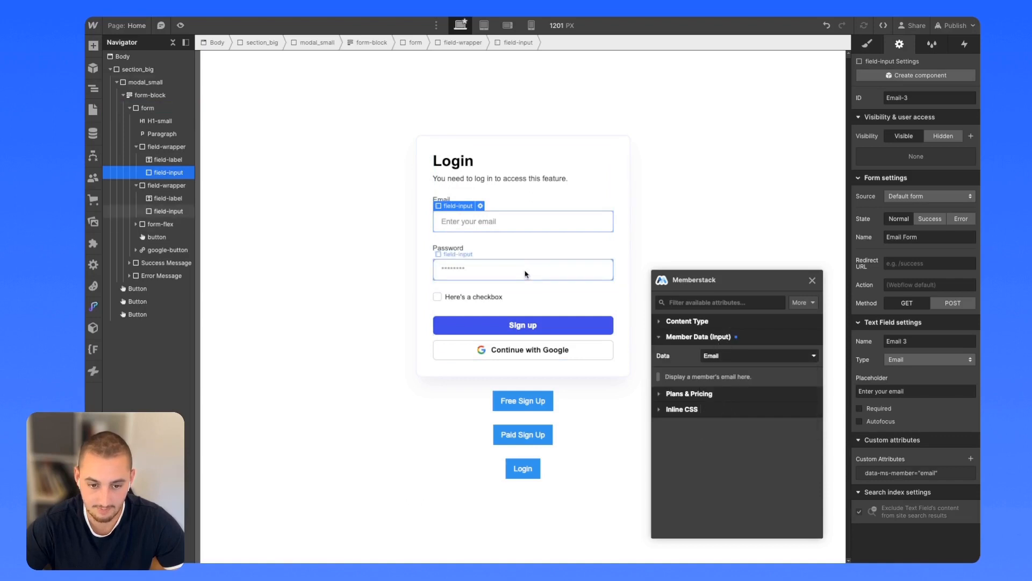
{"action": "left_click", "coordinate": [684, 337]}
{"action": "left_click", "coordinate": [710, 356]}
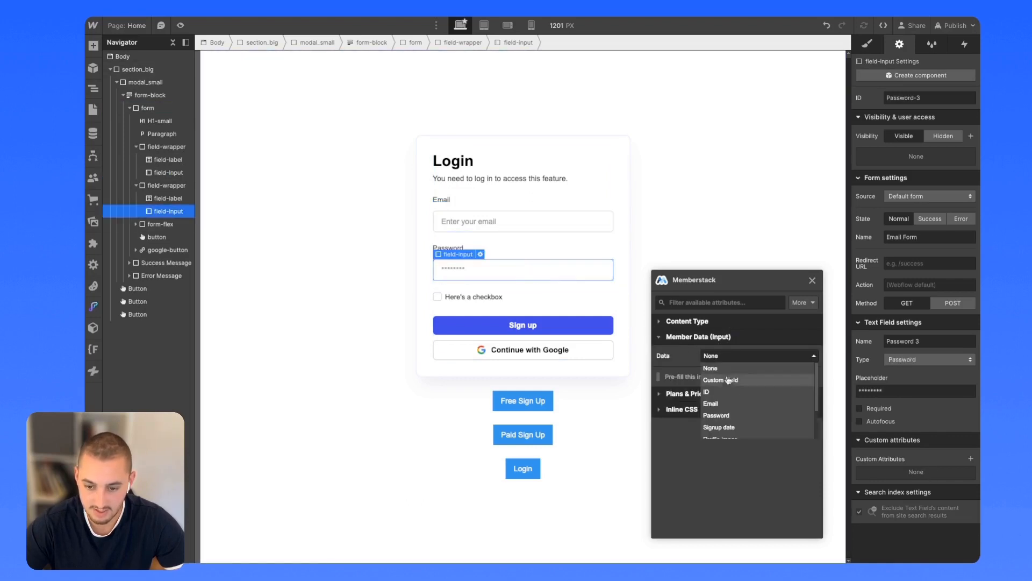
{"action": "left_click", "coordinate": [716, 415]}
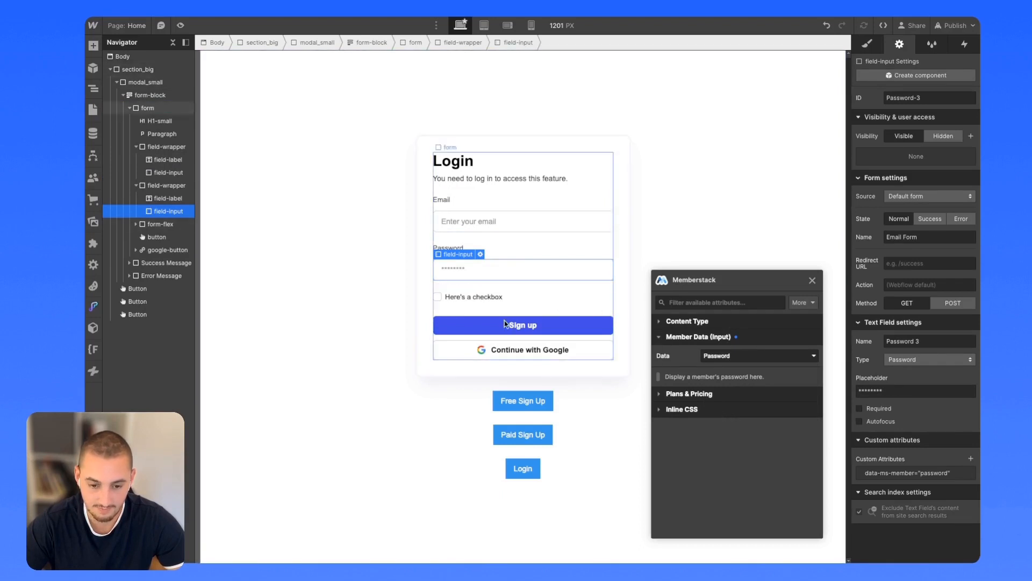
Enable Google Social Auth on the Continue with Google button, then bring up the Login button's Memberstack Modals list.
{"action": "left_click", "coordinate": [591, 350]}
{"action": "left_click", "coordinate": [685, 352]}
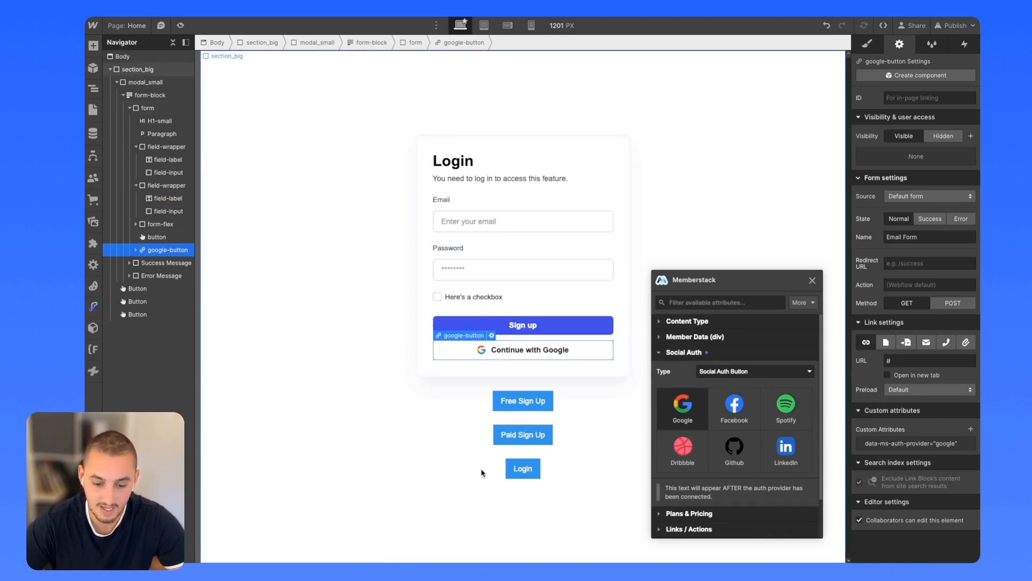
{"action": "left_click", "coordinate": [513, 469]}
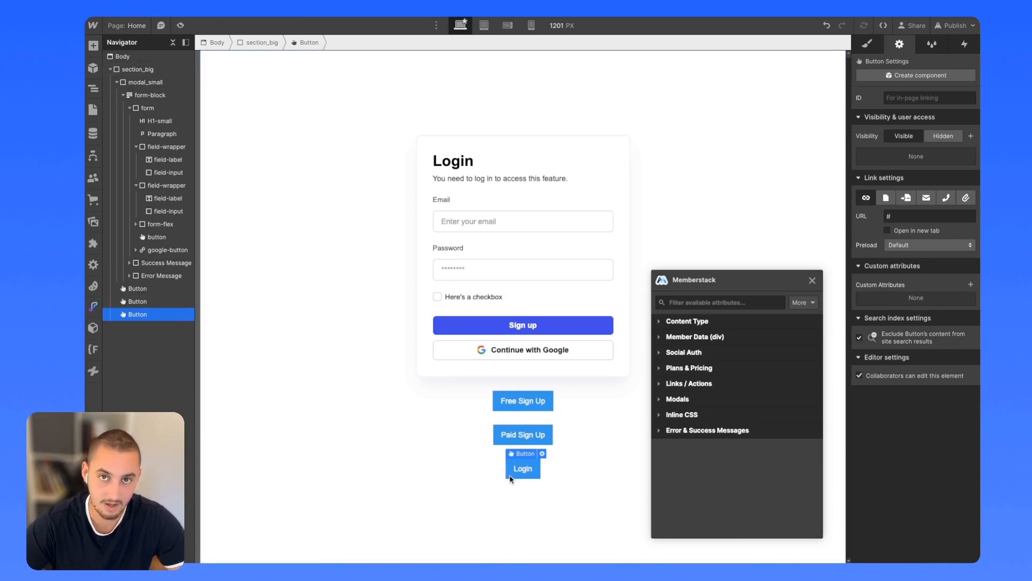
{"action": "left_click", "coordinate": [678, 400]}
{"action": "left_click", "coordinate": [711, 420]}
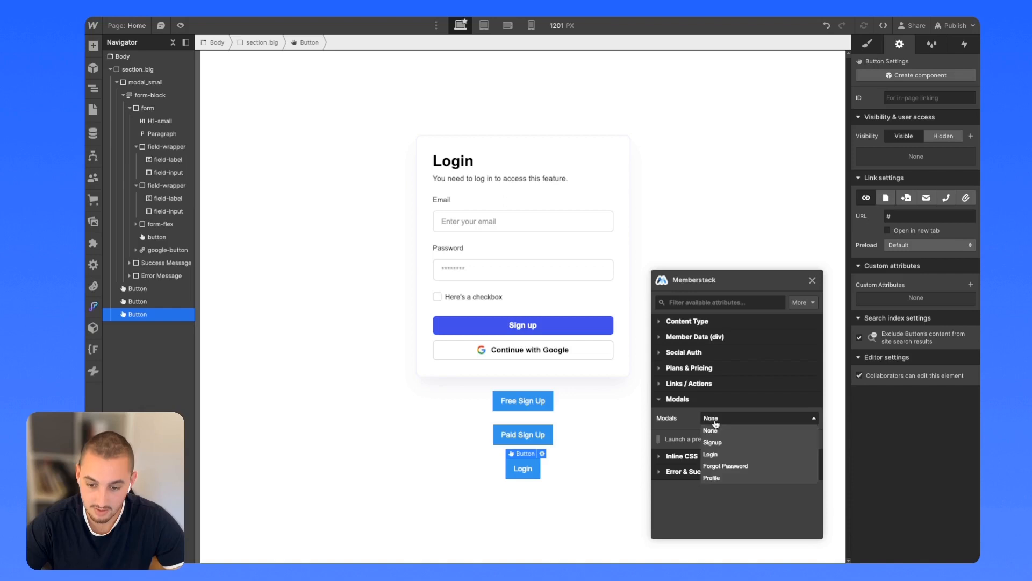
Set the Login button's Memberstack modal to Login and publish to the selected domains.
{"action": "left_click", "coordinate": [721, 455]}
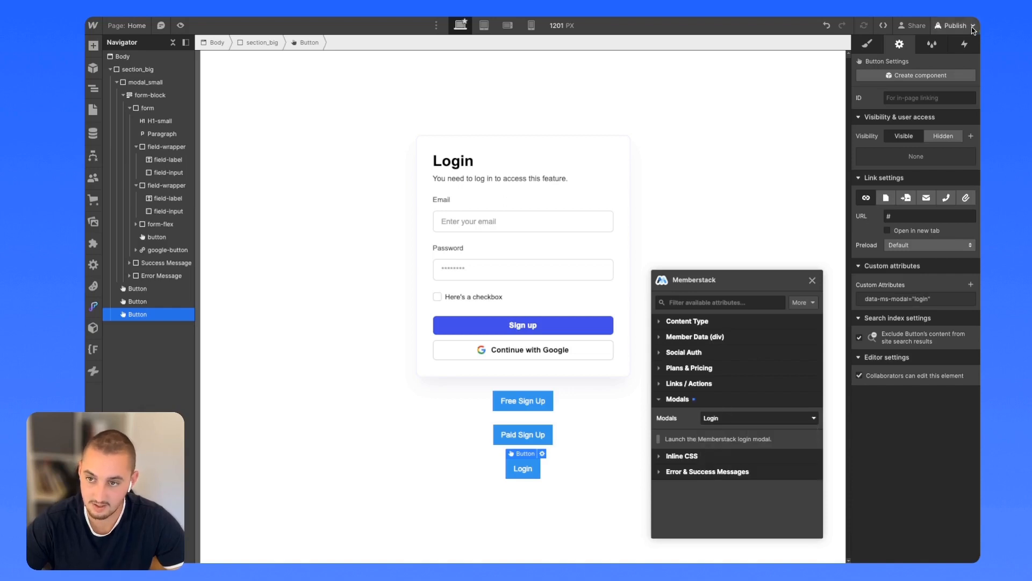
{"action": "left_click", "coordinate": [955, 25]}
{"action": "left_click", "coordinate": [930, 187]}
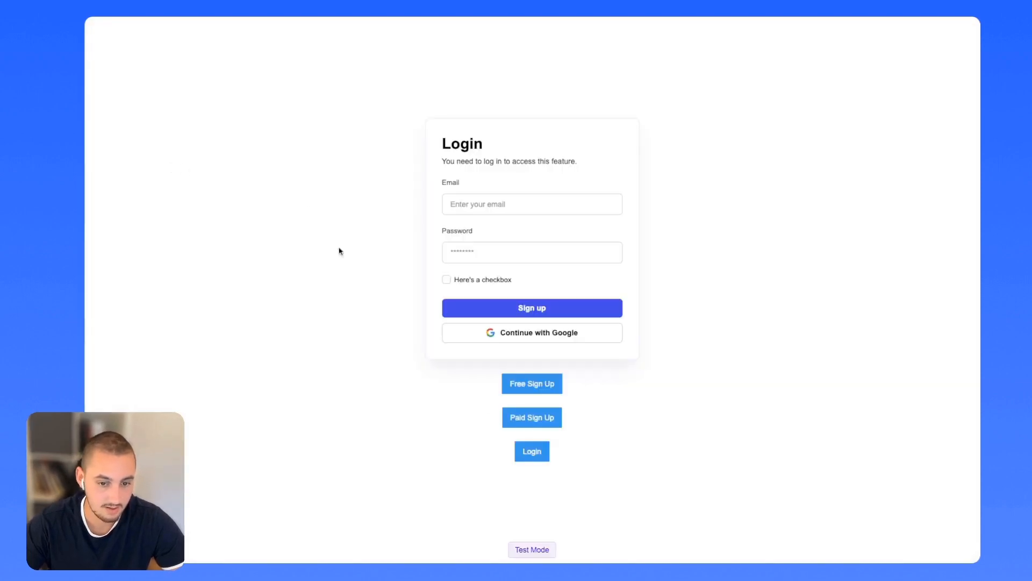
Test the Login modal, log in with saved test credentials, then copy the Standard Navbar Pair component.
{"action": "left_click", "coordinate": [534, 457]}
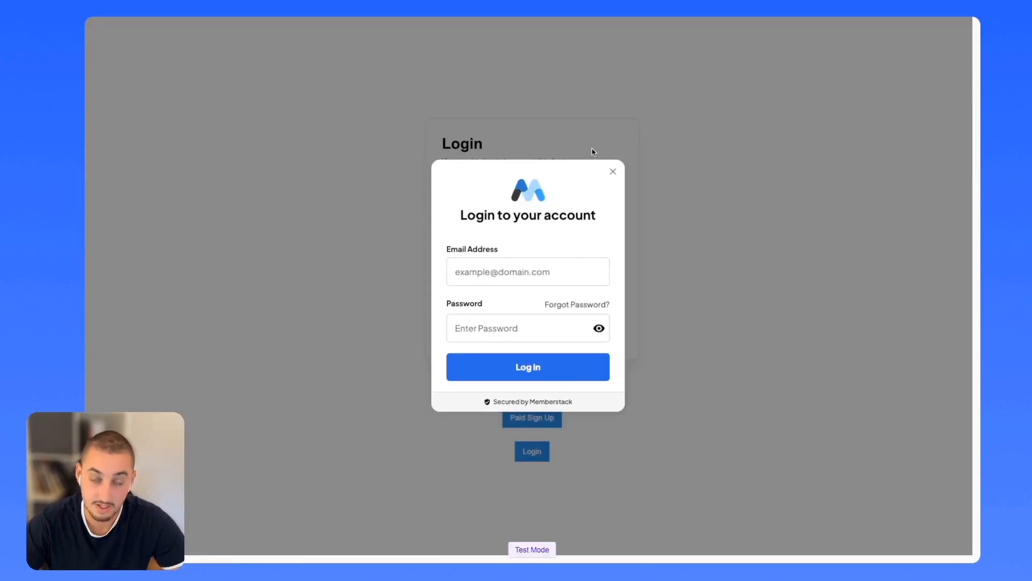
{"action": "left_click", "coordinate": [613, 172]}
{"action": "left_click", "coordinate": [548, 195]}
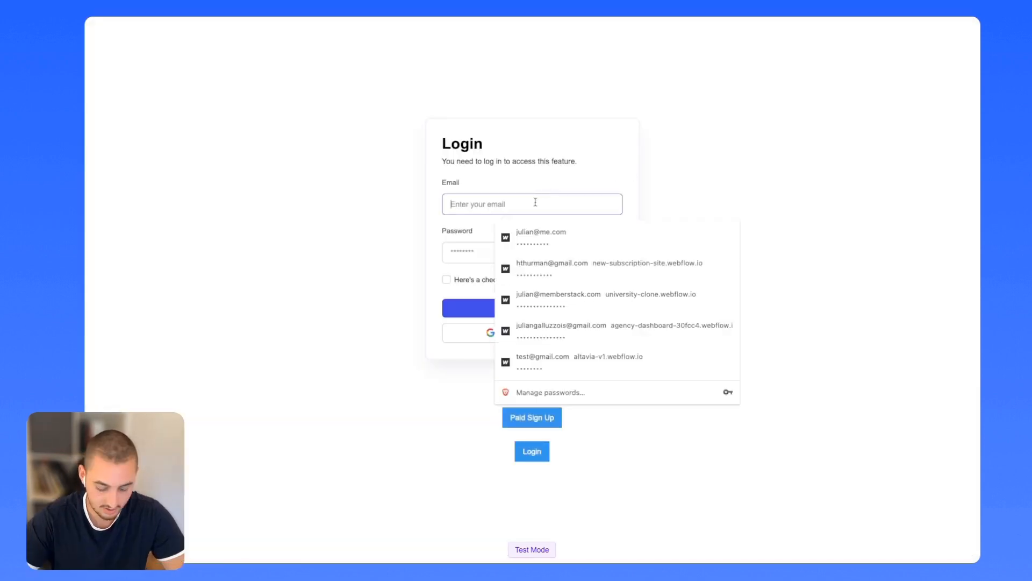
{"action": "type", "text": "ju"}
{"action": "left_click", "coordinate": [622, 235]}
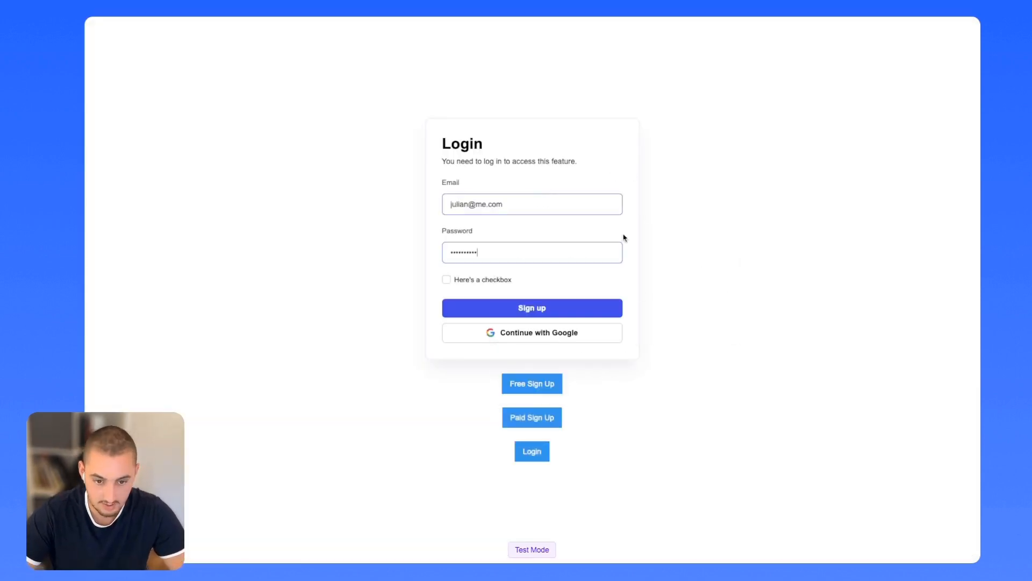
{"action": "left_click", "coordinate": [512, 309]}
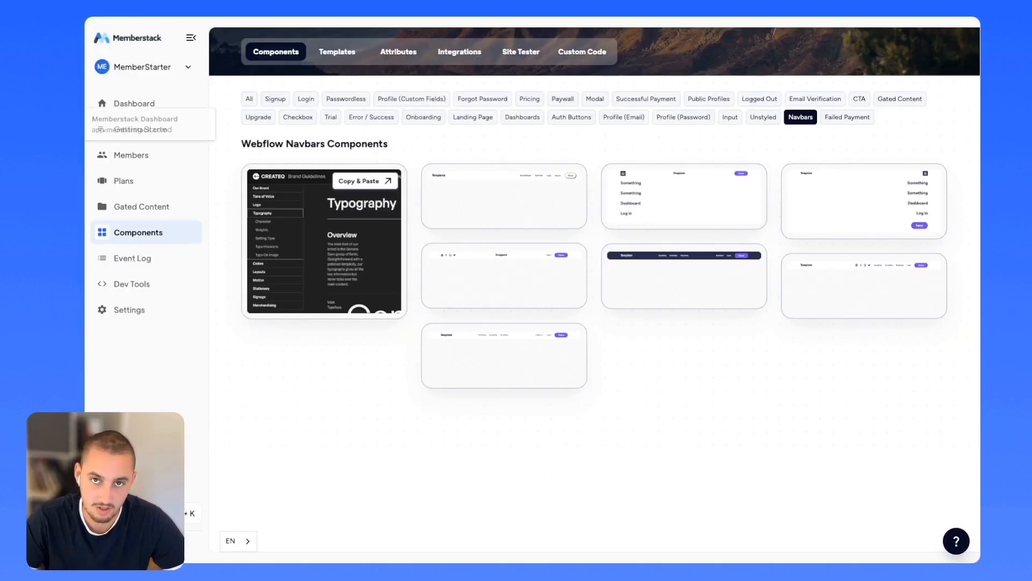
{"action": "left_click", "coordinate": [472, 350]}
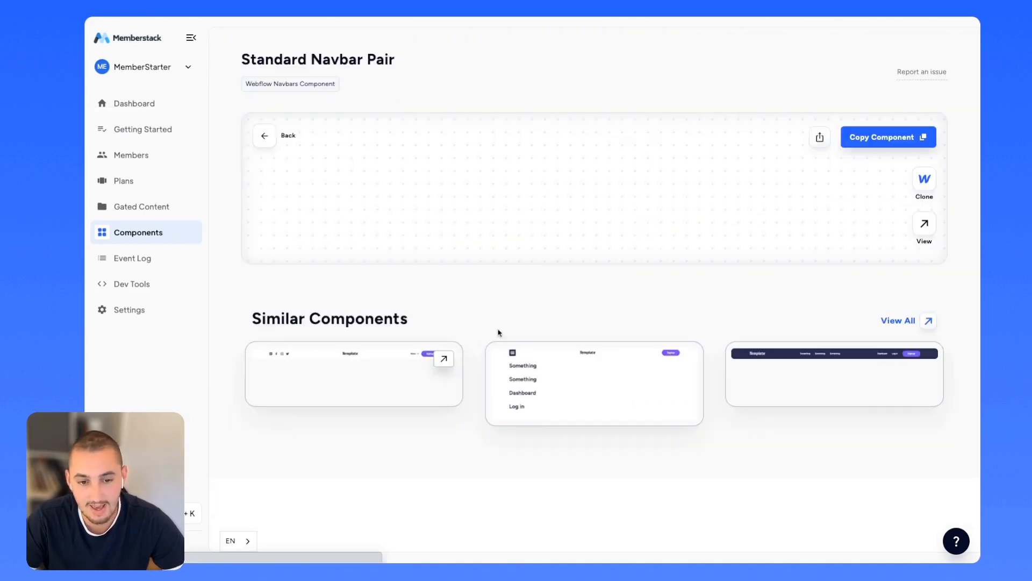
{"action": "left_click", "coordinate": [890, 141]}
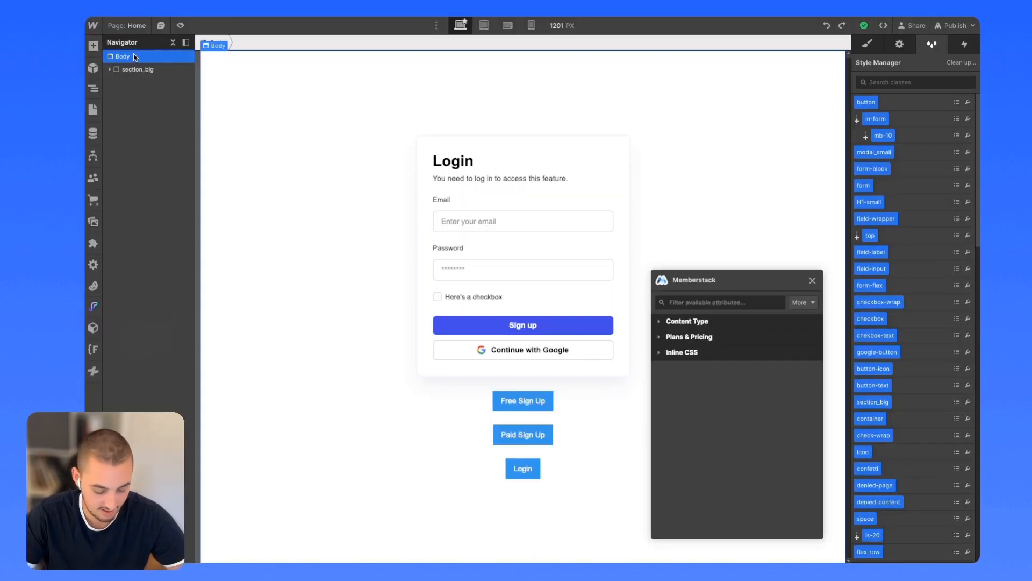
Paste the Standard Navbar Pair and delete both of its Instructions Wrap blocks.
{"action": "key", "text": "ctrl+v"}
{"action": "scroll", "coordinate": [457, 385], "scroll_direction": "down", "scroll_amount": 15}
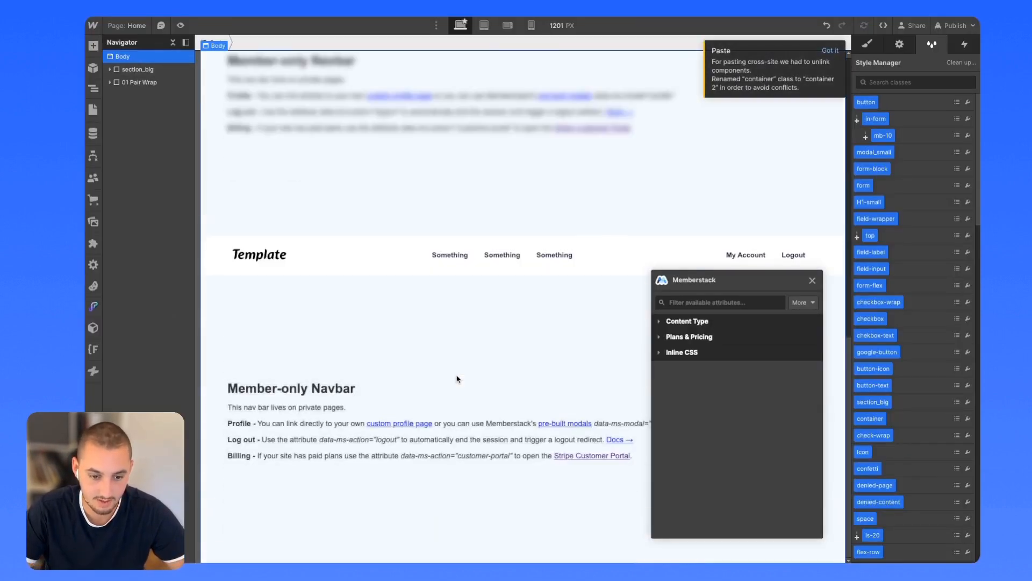
{"action": "left_click", "coordinate": [232, 158]}
{"action": "left_click", "coordinate": [222, 157]}
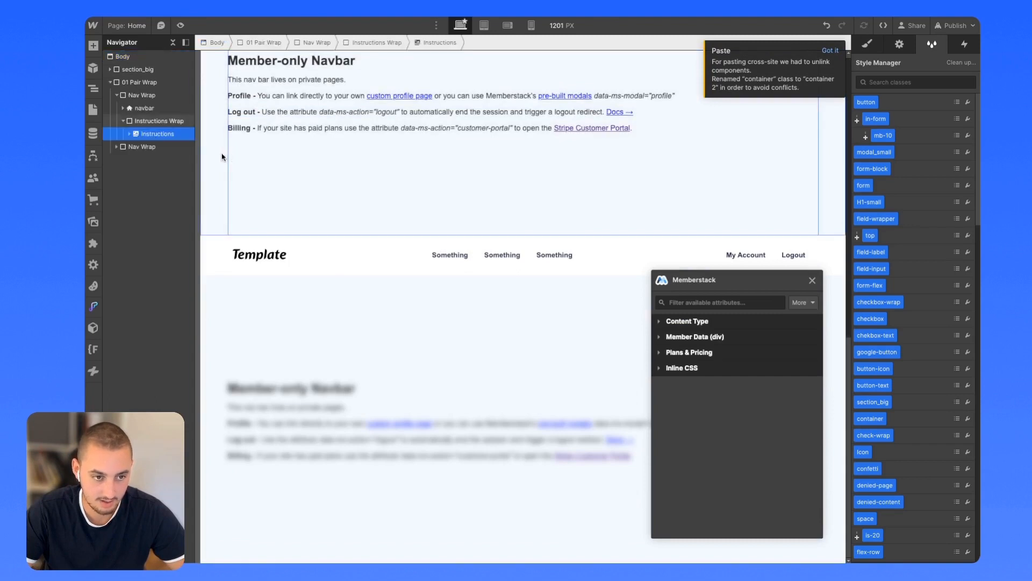
{"action": "key", "text": "Delete"}
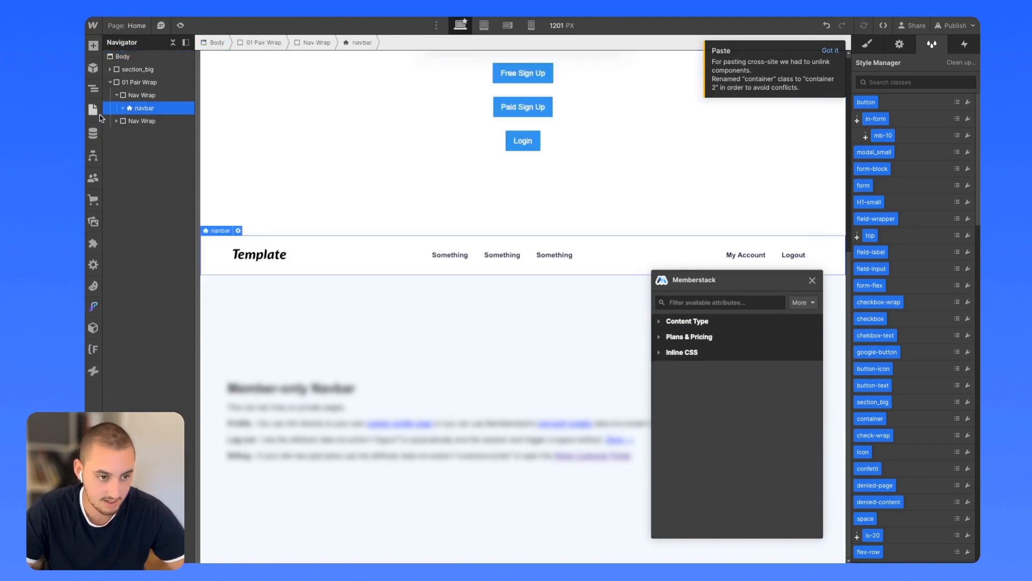
{"action": "left_click", "coordinate": [116, 120]}
{"action": "left_click", "coordinate": [145, 147]}
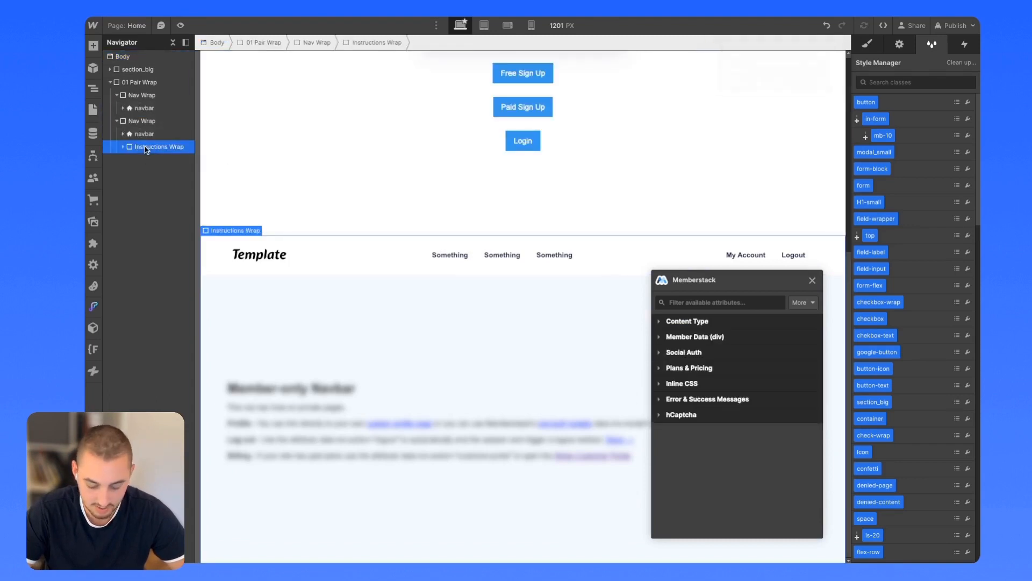
{"action": "key", "text": "Delete"}
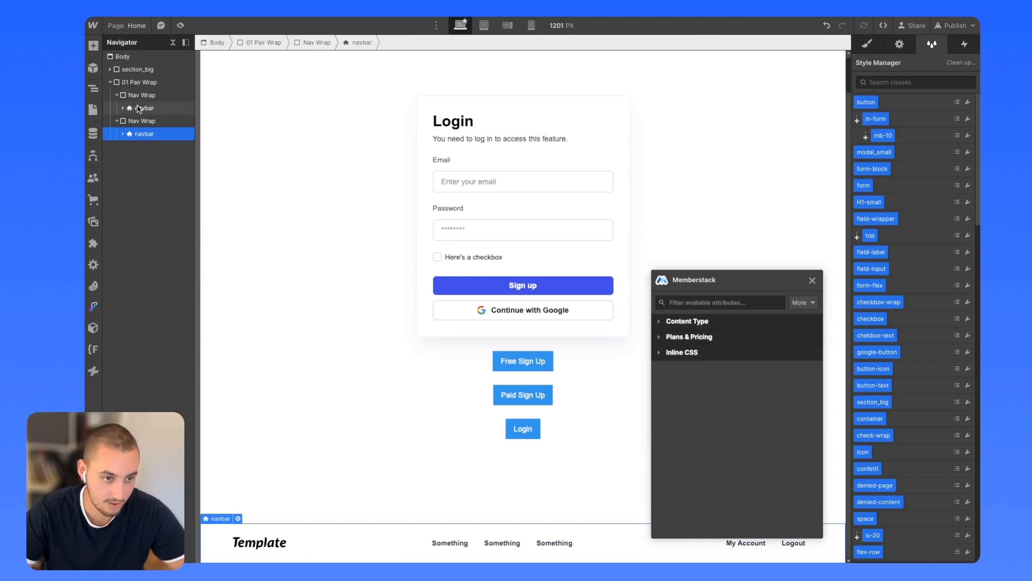
Move the members navbar with My Account and Logout to the top of Body.
{"action": "scroll", "coordinate": [421, 296], "scroll_direction": "up", "scroll_amount": 1}
{"action": "scroll", "coordinate": [421, 297], "scroll_direction": "down", "scroll_amount": 1}
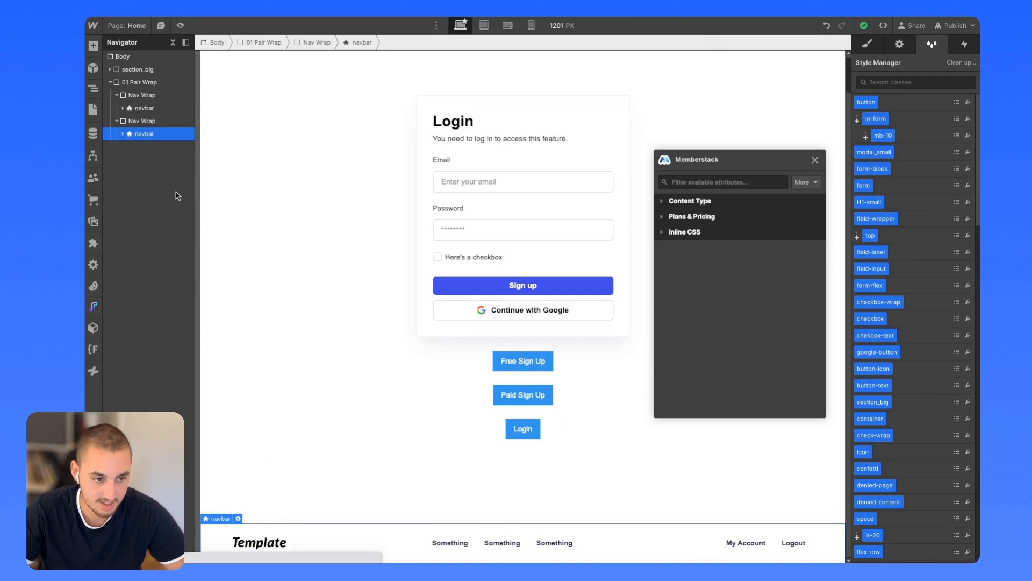
{"action": "left_click_drag", "start_coordinate": [129, 125], "coordinate": [128, 66]}
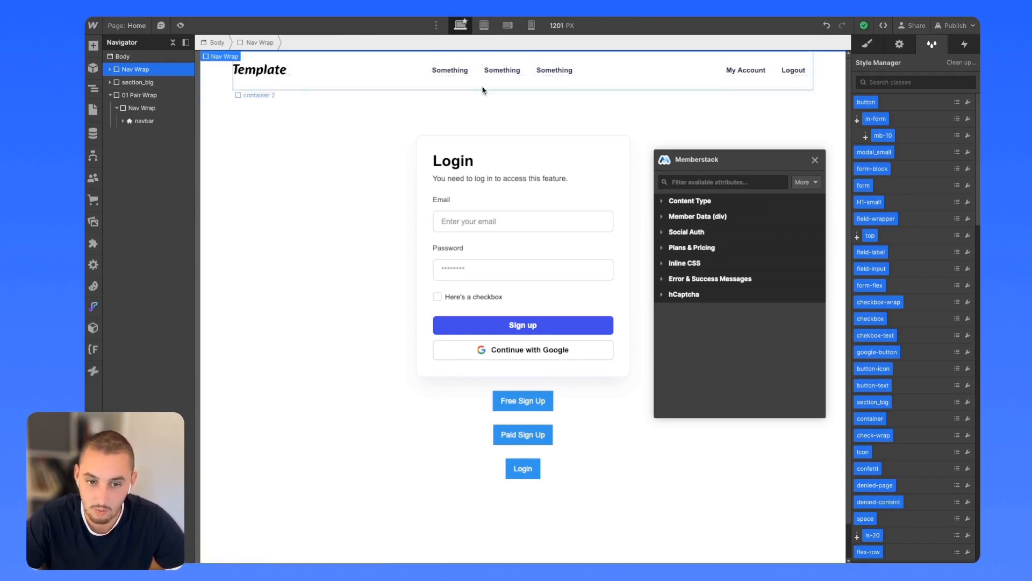
{"action": "left_click", "coordinate": [216, 82]}
Make the member Nav Wrap a 'Members Only Nav' component, then delete it from Home.
{"action": "left_click", "coordinate": [216, 55]}
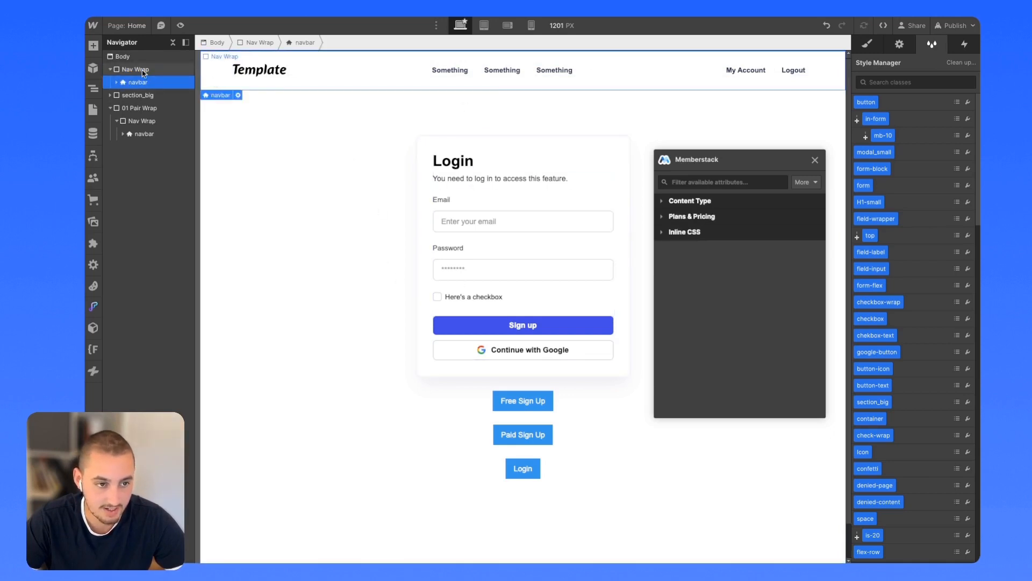
{"action": "right_click", "coordinate": [215, 57]}
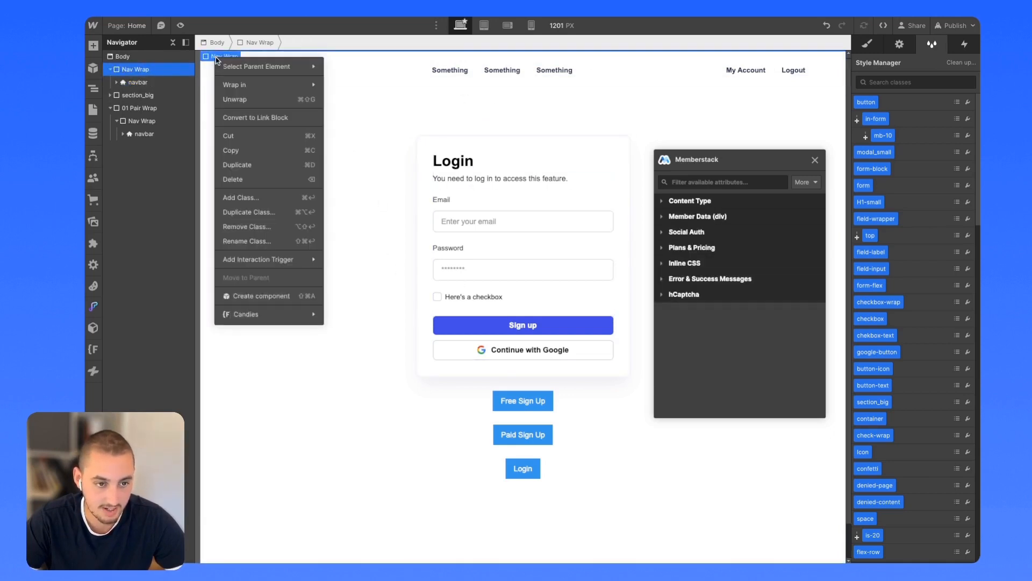
{"action": "left_click", "coordinate": [253, 294]}
{"action": "type", "text": "Me"}
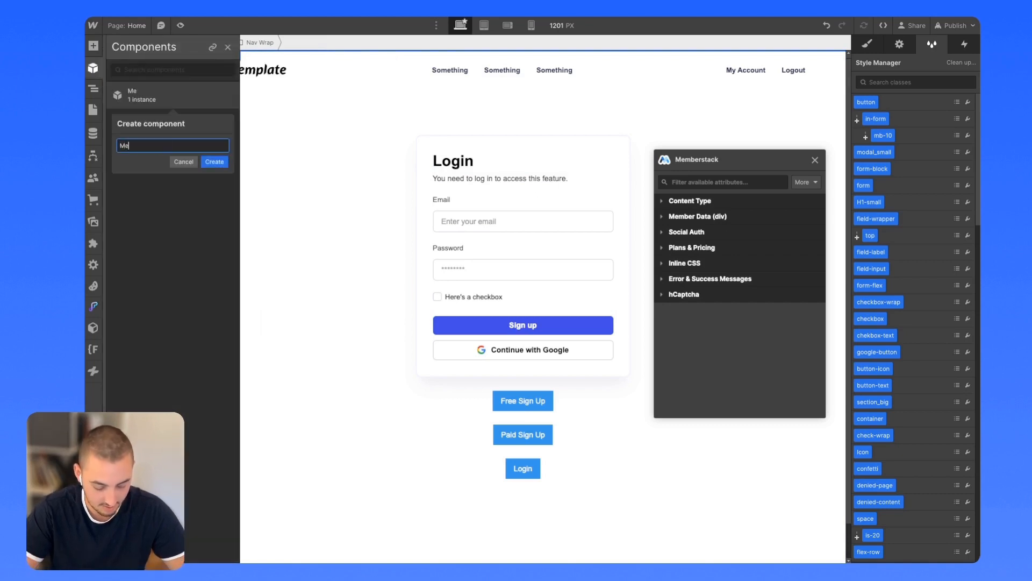
{"action": "type", "text": "mbers Only Nav"}
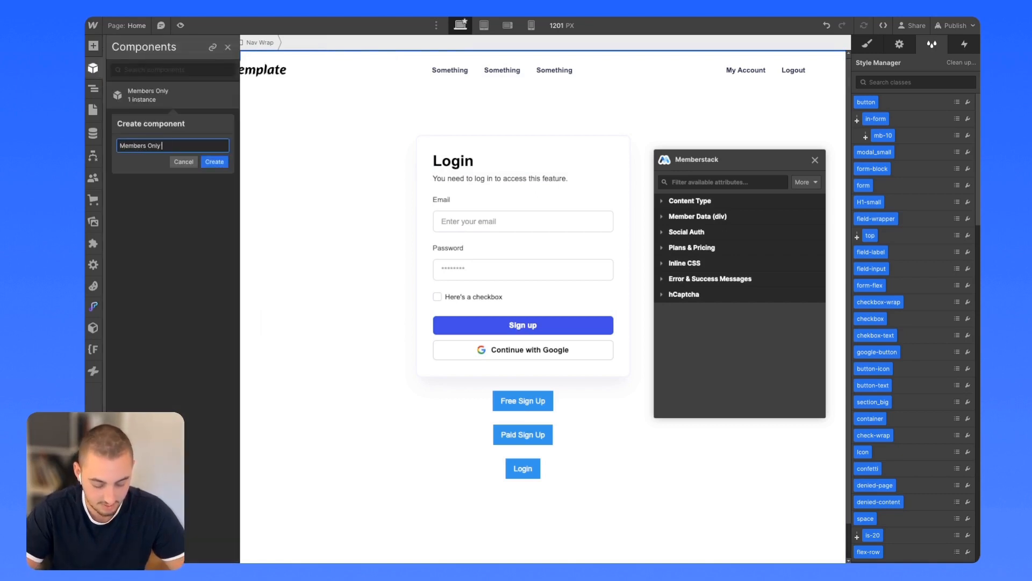
{"action": "left_click", "coordinate": [217, 164]}
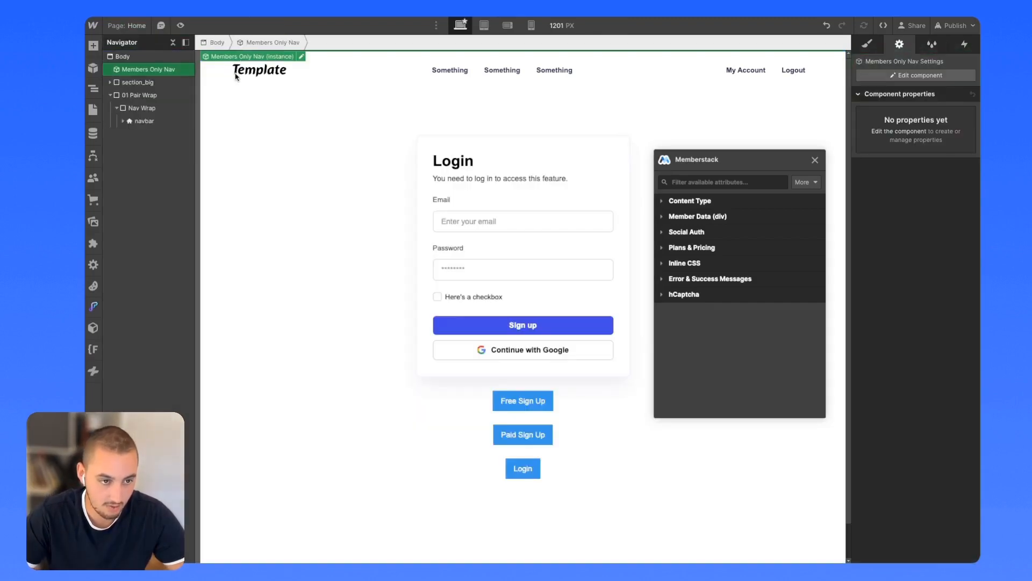
{"action": "key", "text": "Delete"}
Move the public Nav Wrap to the top, delete 01 Pair Wrap, and make it a 'Public Navbar' component.
{"action": "left_click_drag", "start_coordinate": [131, 98], "coordinate": [138, 72]}
{"action": "left_click", "coordinate": [136, 98]}
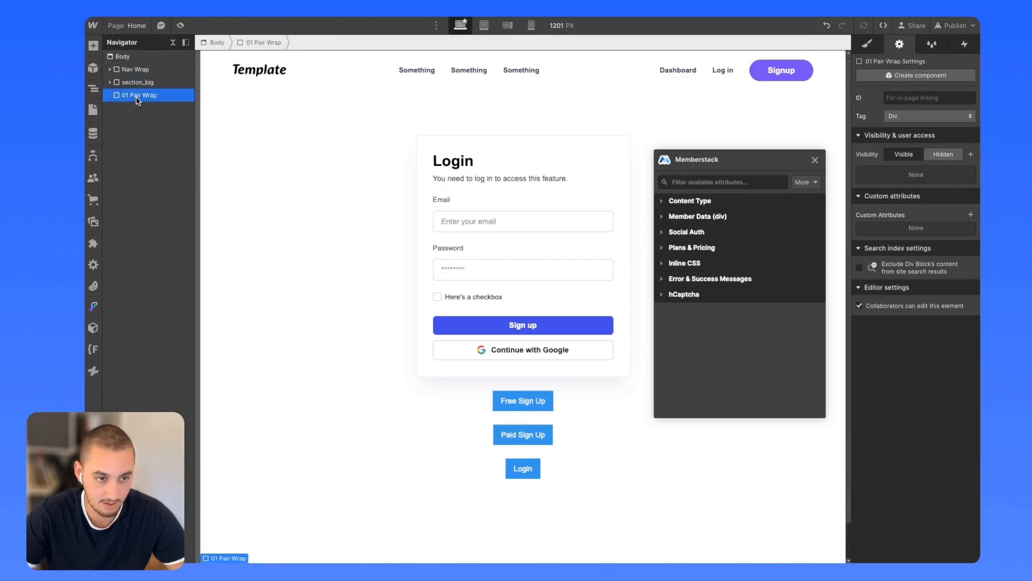
{"action": "key", "text": "Delete"}
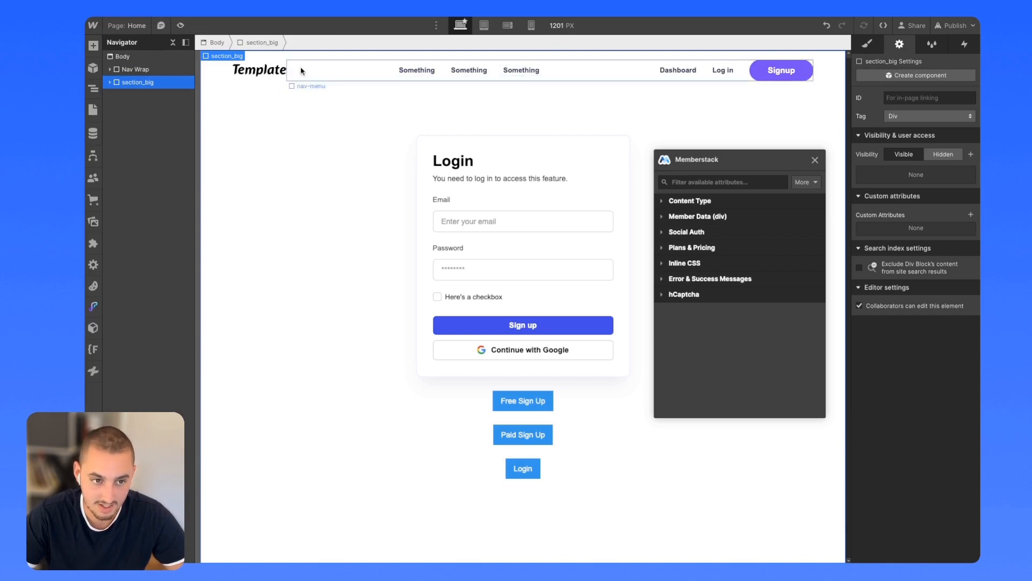
{"action": "left_click", "coordinate": [218, 59]}
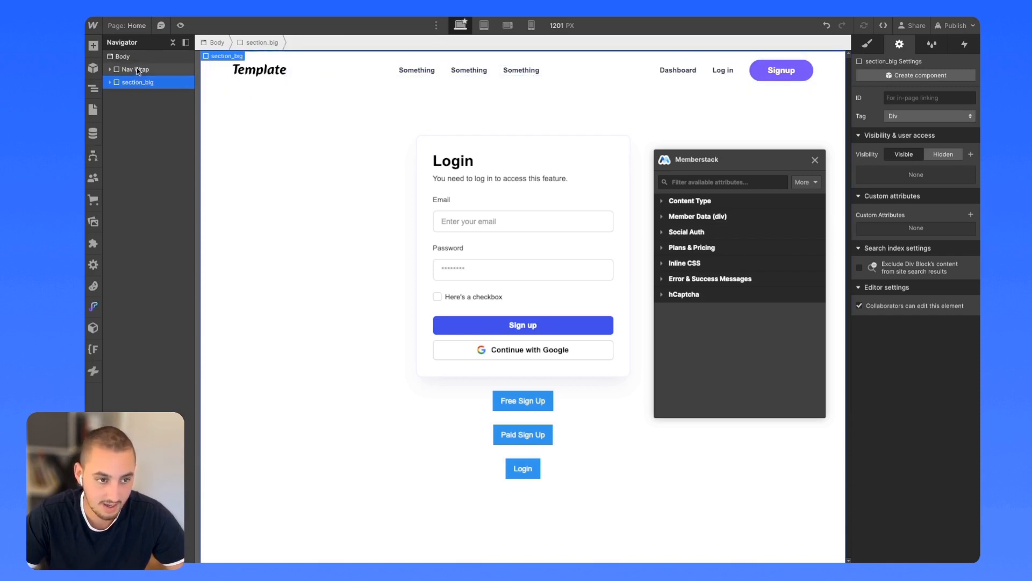
{"action": "right_click", "coordinate": [223, 60]}
{"action": "left_click", "coordinate": [260, 295]}
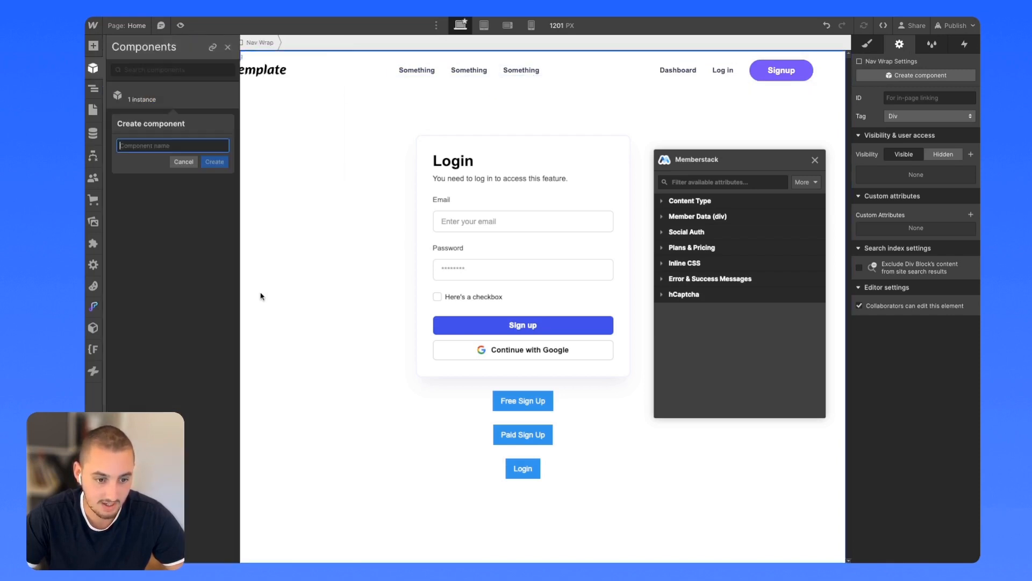
{"action": "type", "text": "Publi"}
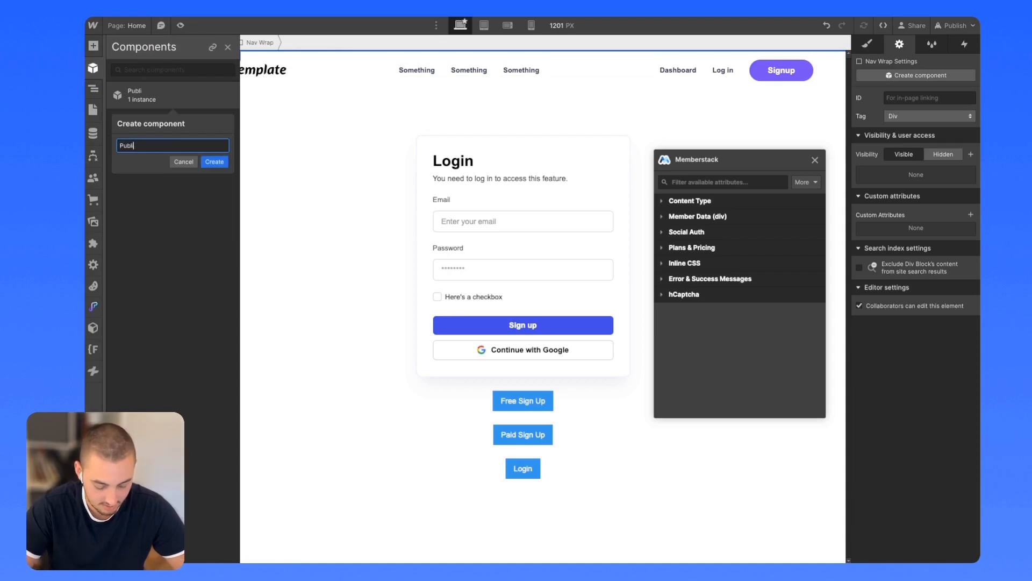
{"action": "type", "text": "c Navbar"}
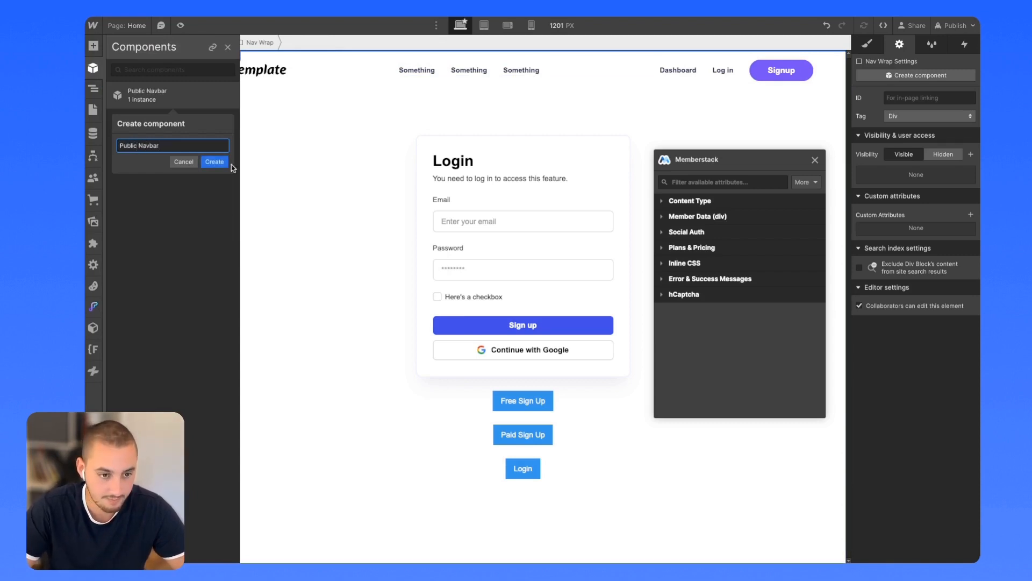
{"action": "left_click", "coordinate": [209, 160]}
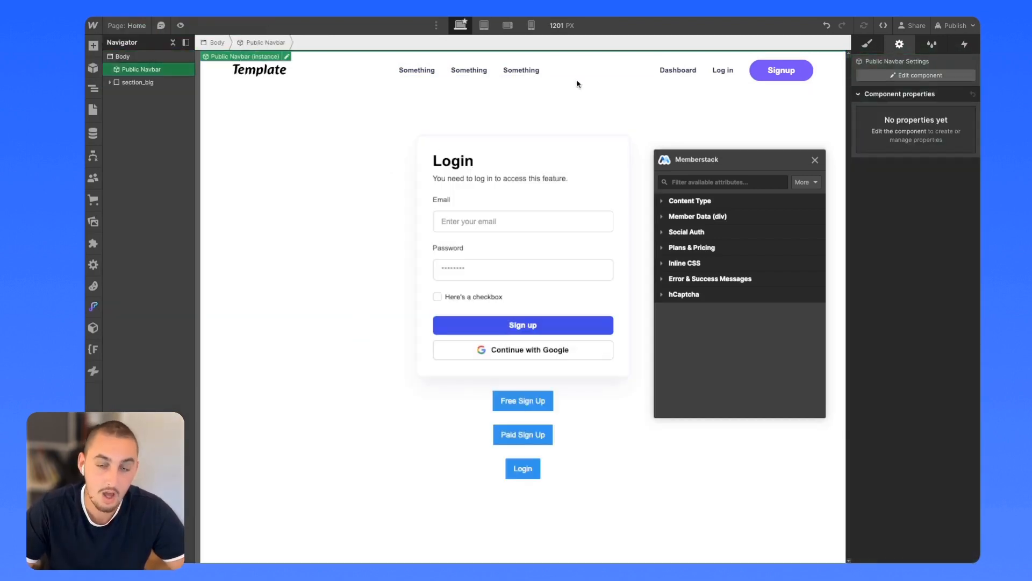
On the Success Paid page, drag the Members Only Nav component to the top of the body.
{"action": "left_click", "coordinate": [93, 110]}
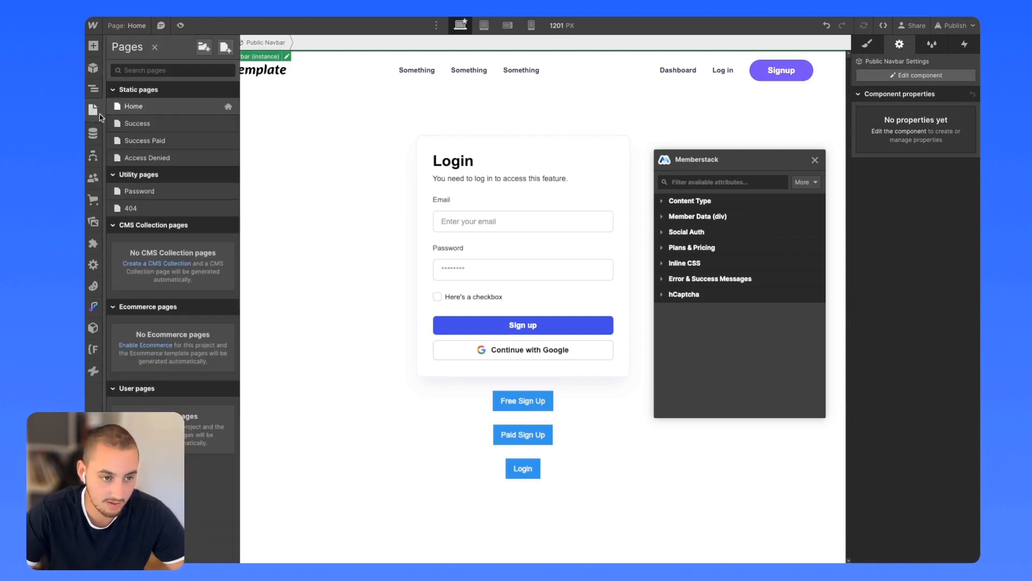
{"action": "left_click", "coordinate": [141, 139]}
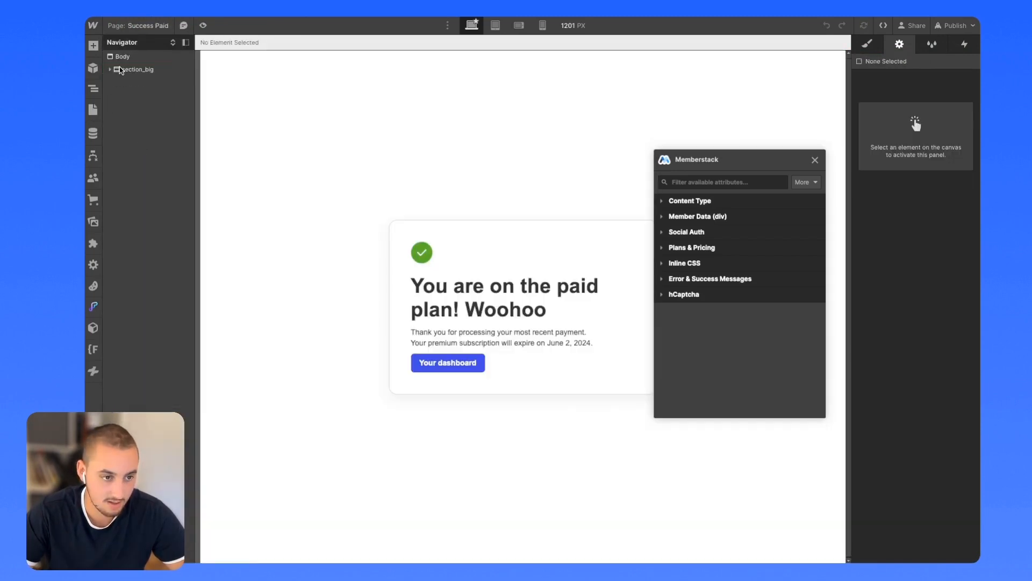
{"action": "left_click", "coordinate": [123, 57]}
{"action": "left_click", "coordinate": [93, 68]}
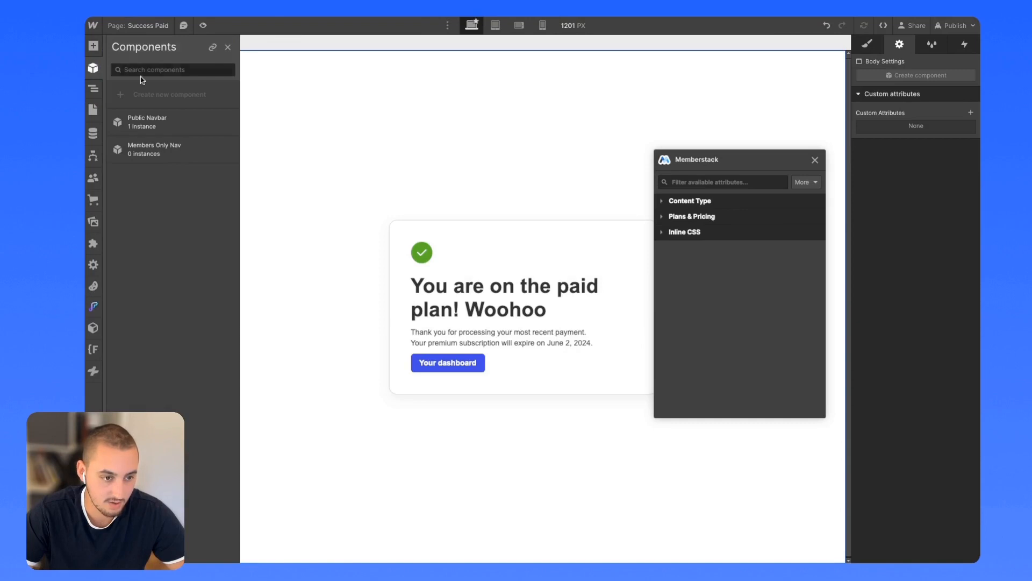
{"action": "left_click_drag", "start_coordinate": [163, 154], "coordinate": [259, 104]}
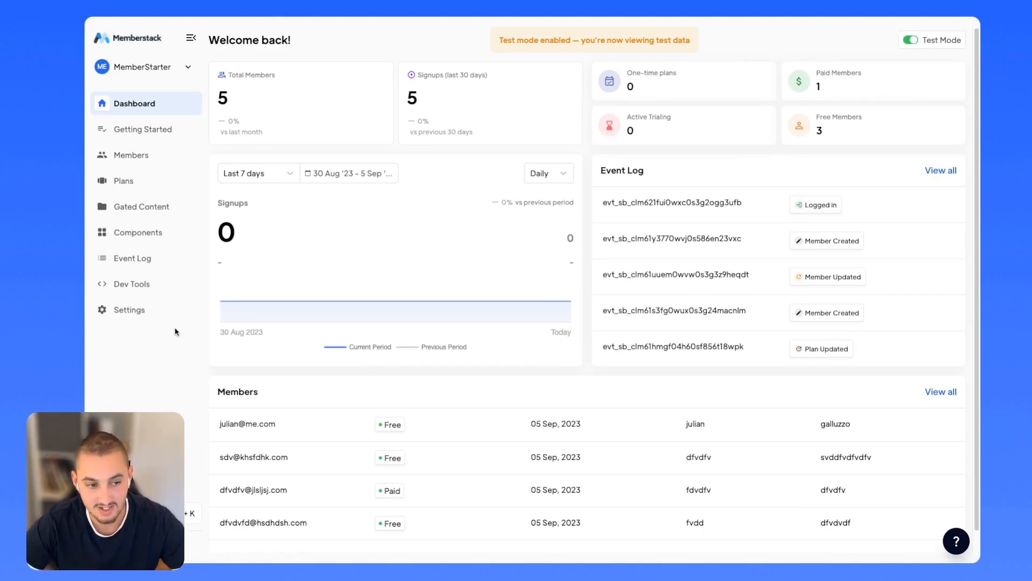
Browse Memberstack's Billing plans and Dev Tools, ending back on the Settings page.
{"action": "left_click", "coordinate": [134, 310]}
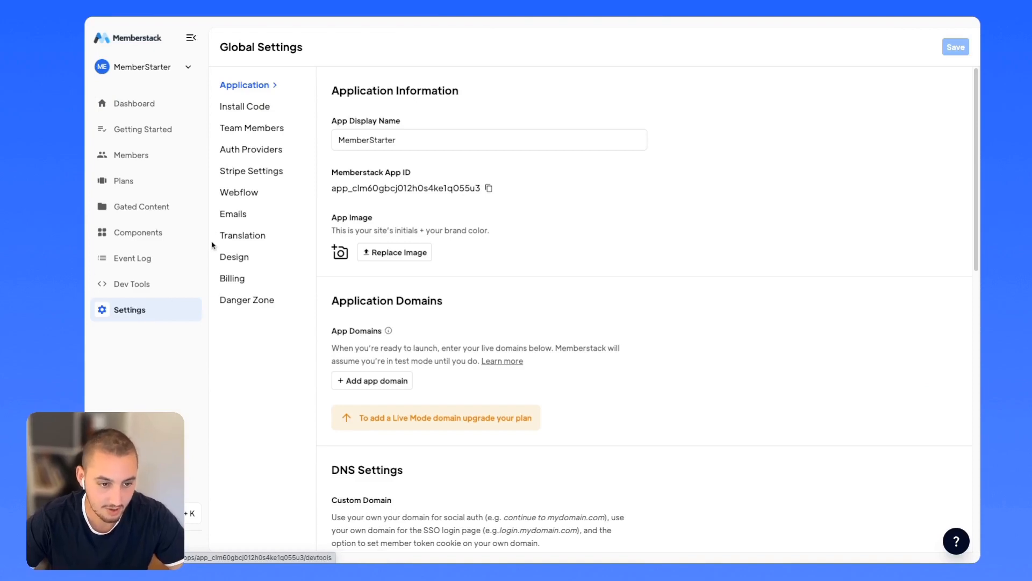
{"action": "left_click", "coordinate": [230, 282]}
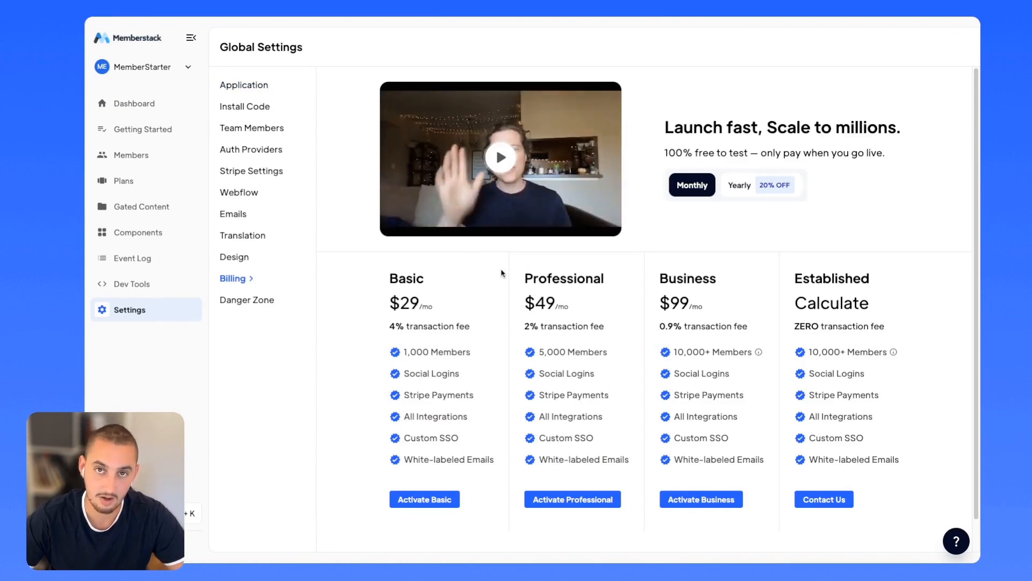
{"action": "scroll", "coordinate": [502, 273], "scroll_direction": "down", "scroll_amount": 1}
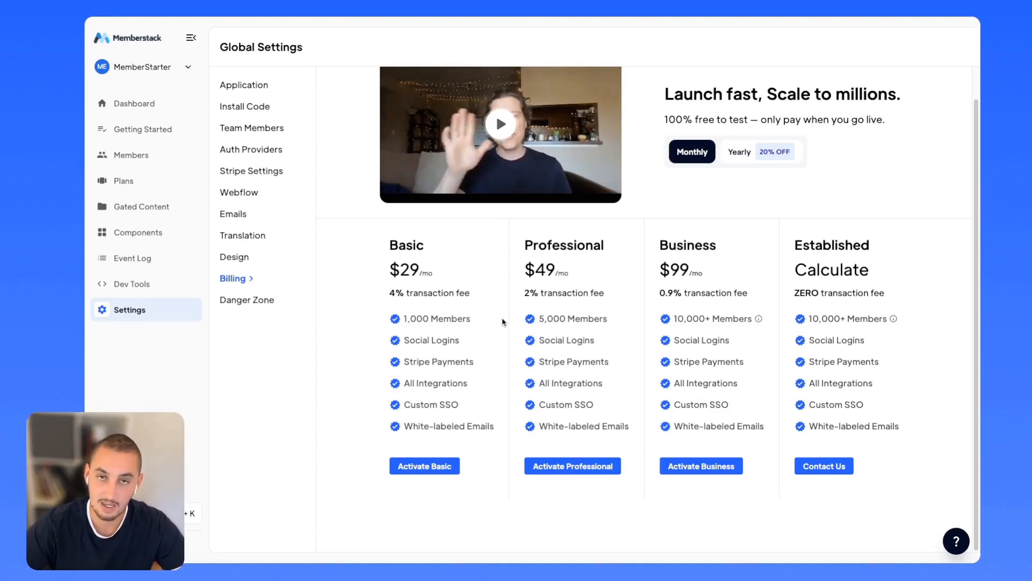
{"action": "left_click", "coordinate": [112, 285]}
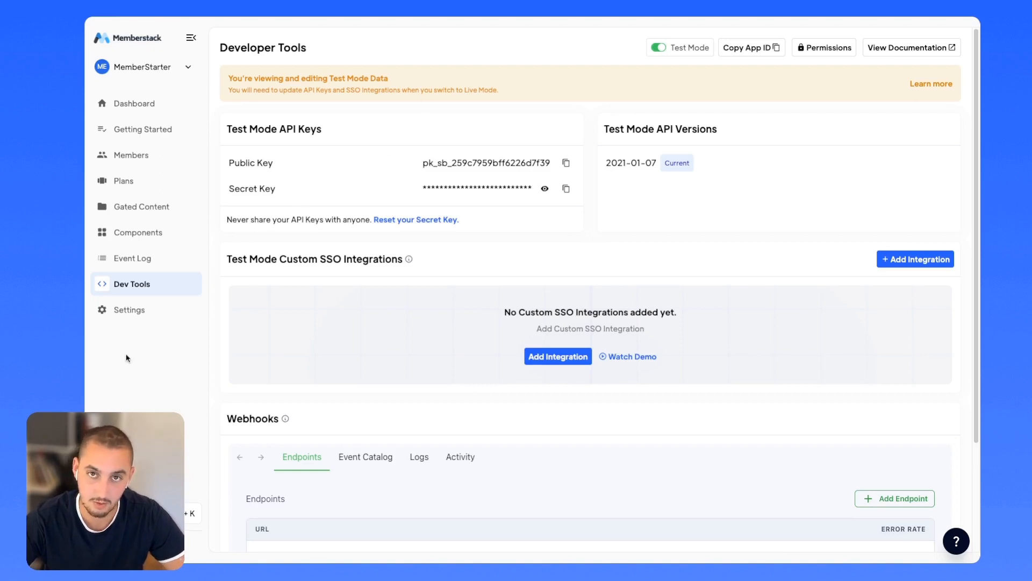
{"action": "left_click", "coordinate": [126, 312]}
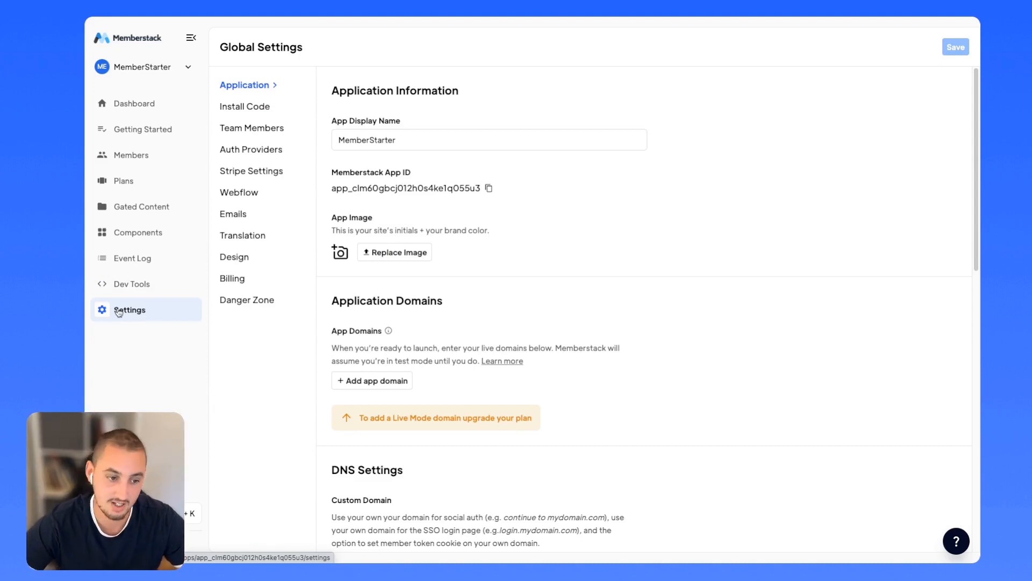
Add two app domain entries under Application Domains and open the second's Live/Test Mode choices.
{"action": "scroll", "coordinate": [365, 125], "scroll_direction": "down", "scroll_amount": 3}
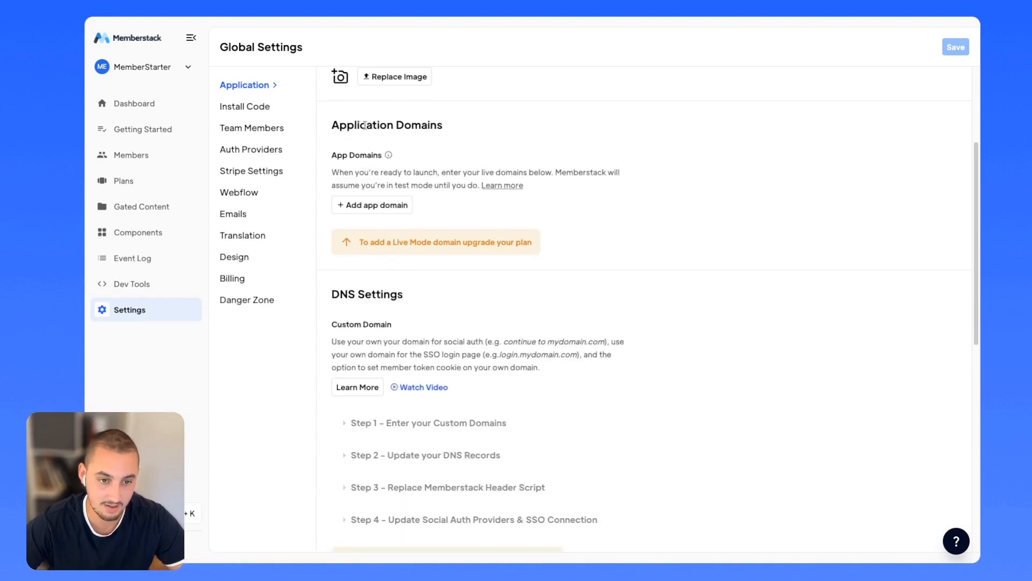
{"action": "left_click", "coordinate": [378, 208]}
{"action": "left_click", "coordinate": [375, 230]}
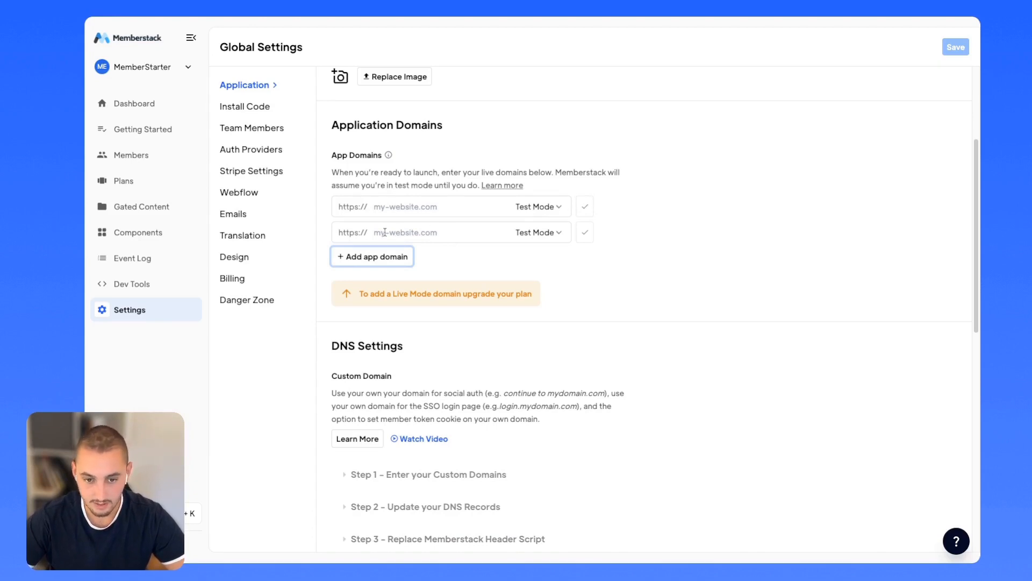
{"action": "left_click", "coordinate": [534, 236]}
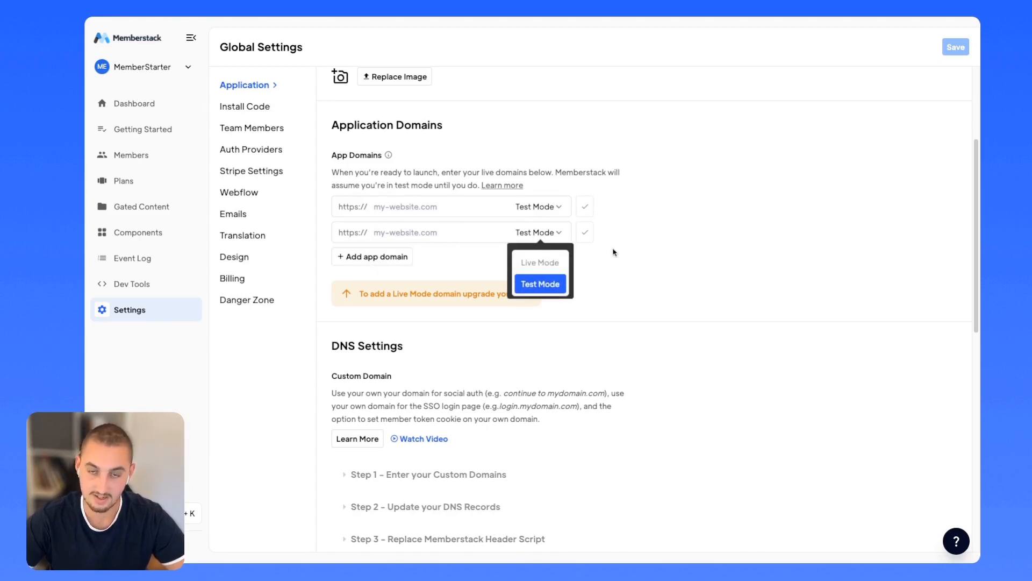